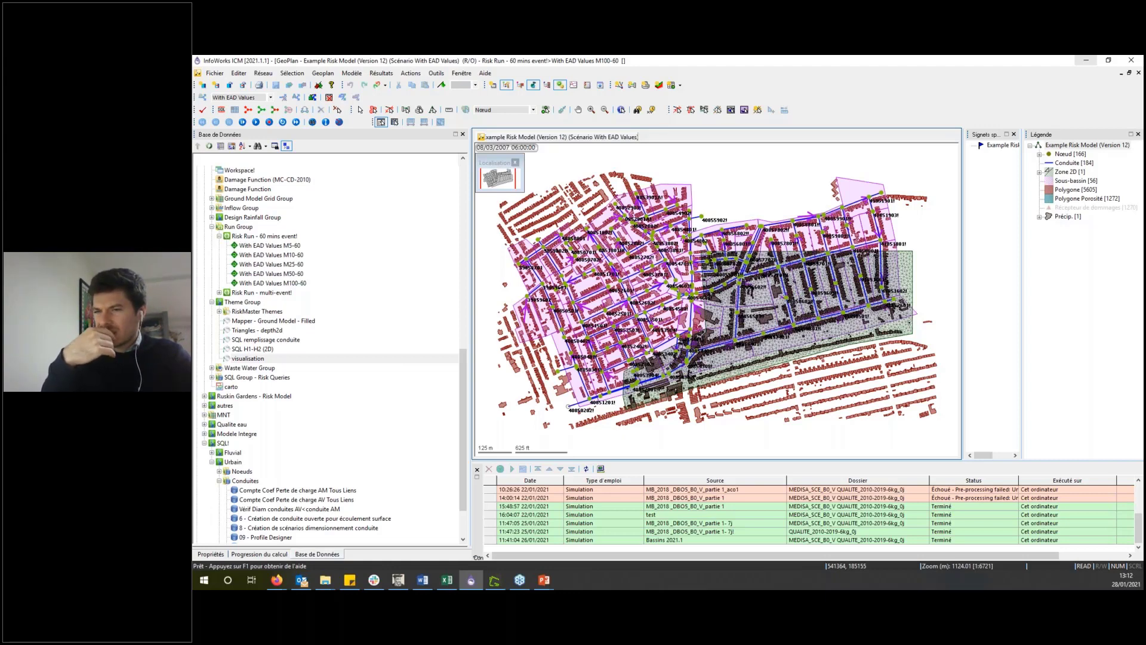
Step: Open the GeoPlan's properties and themes and add a new sub-theme to the Conduite layer
right_click(717, 186)
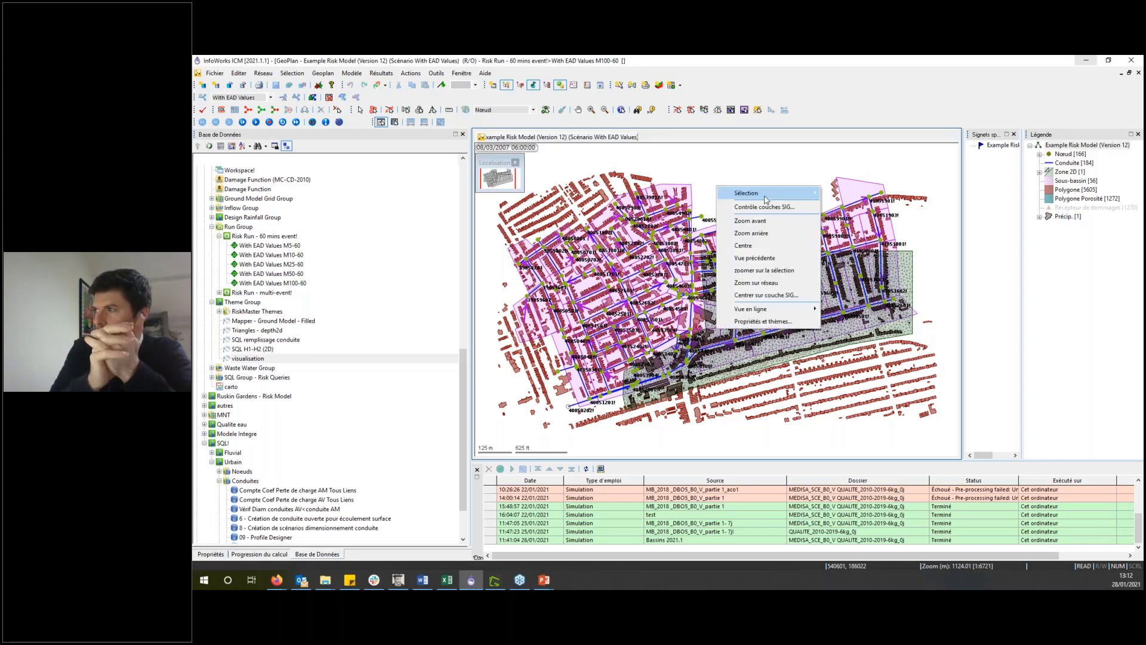
right_click(717, 187)
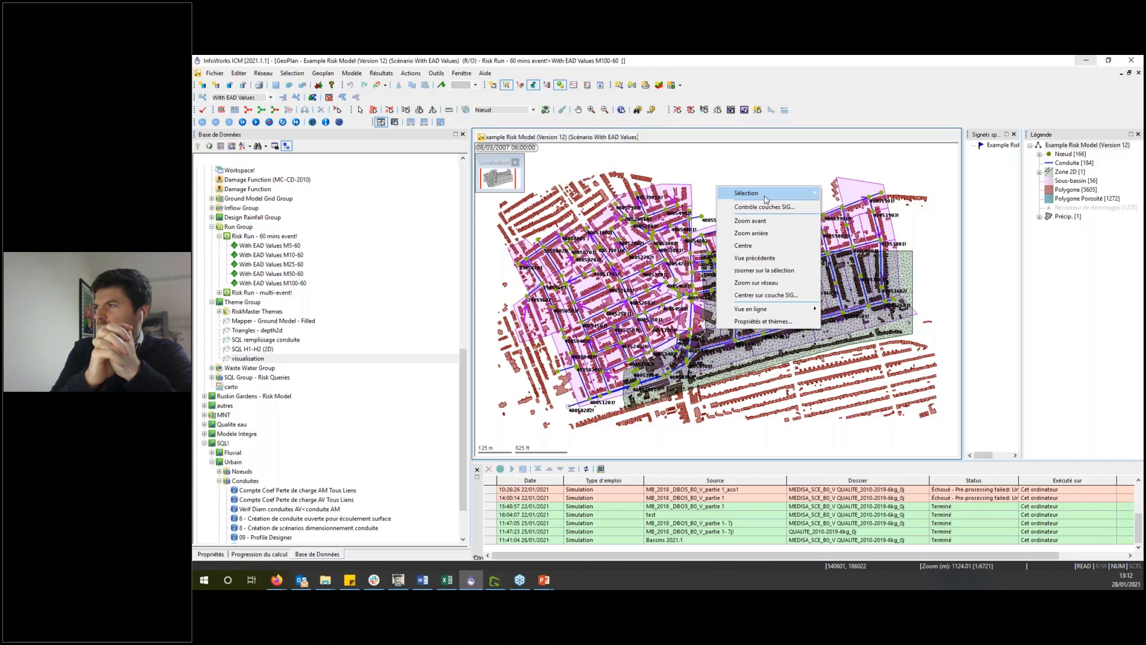
left_click(765, 322)
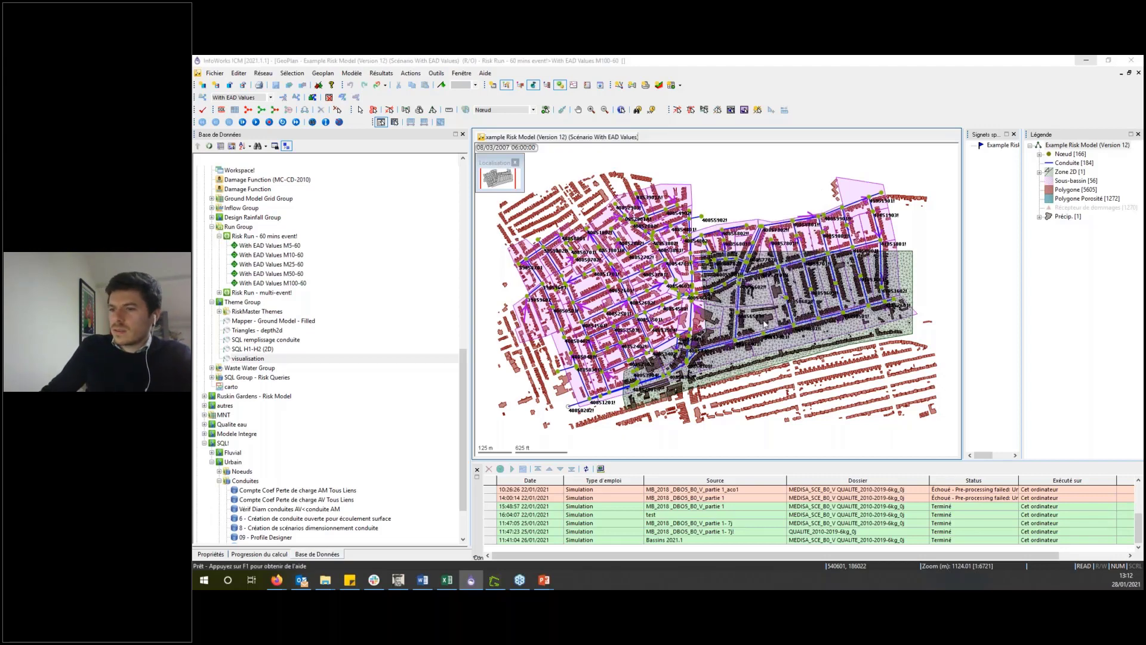
left_click(481, 156)
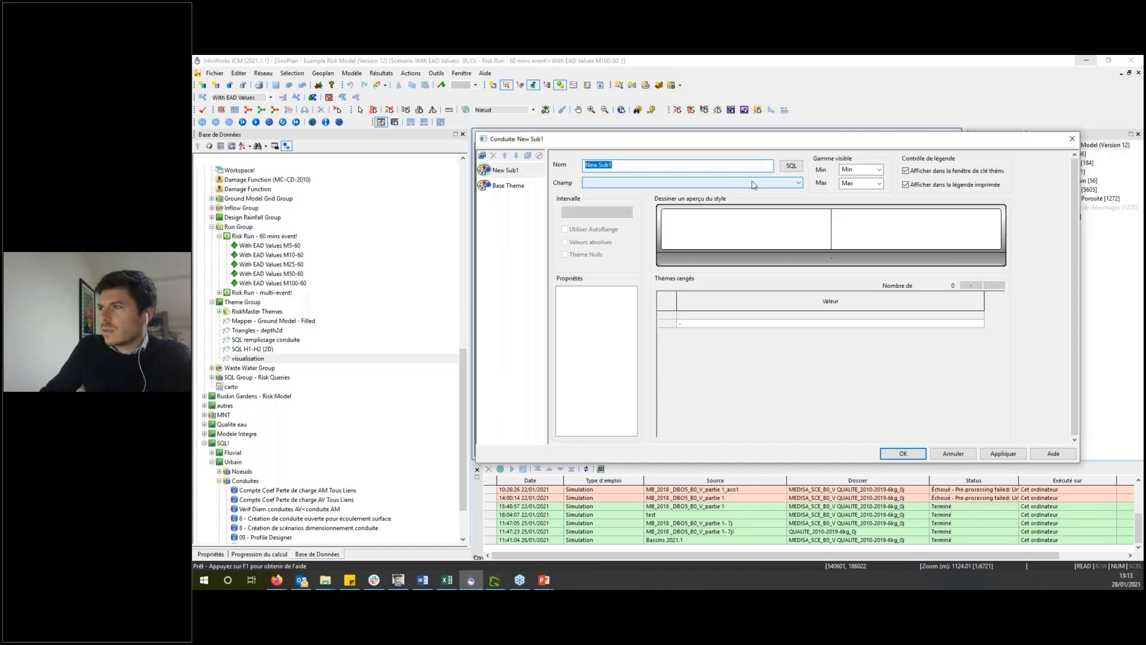
Step: Create a new SQL expression titled "remplissage" for the conduit sub-theme
left_click(791, 167)
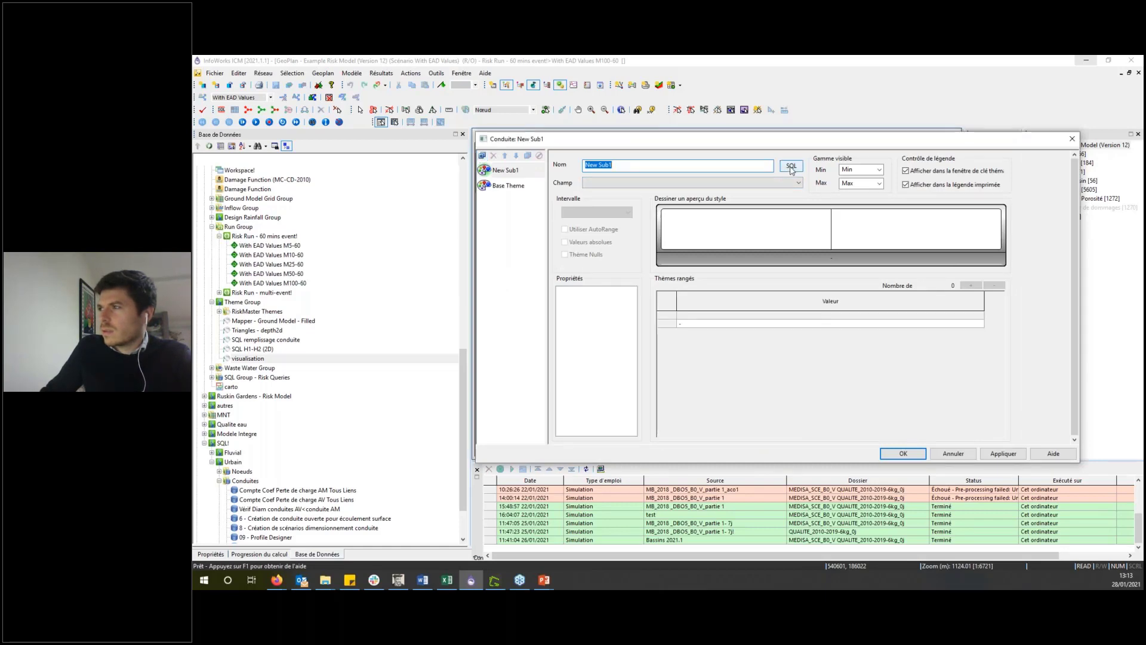
left_click(792, 167)
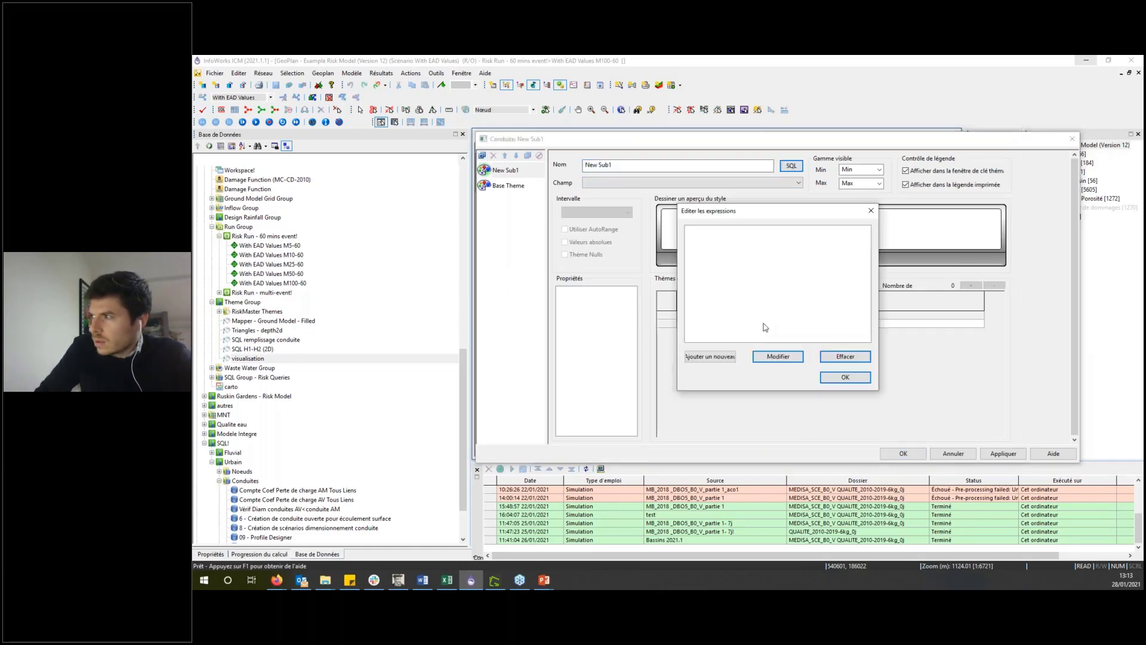
left_click(728, 358)
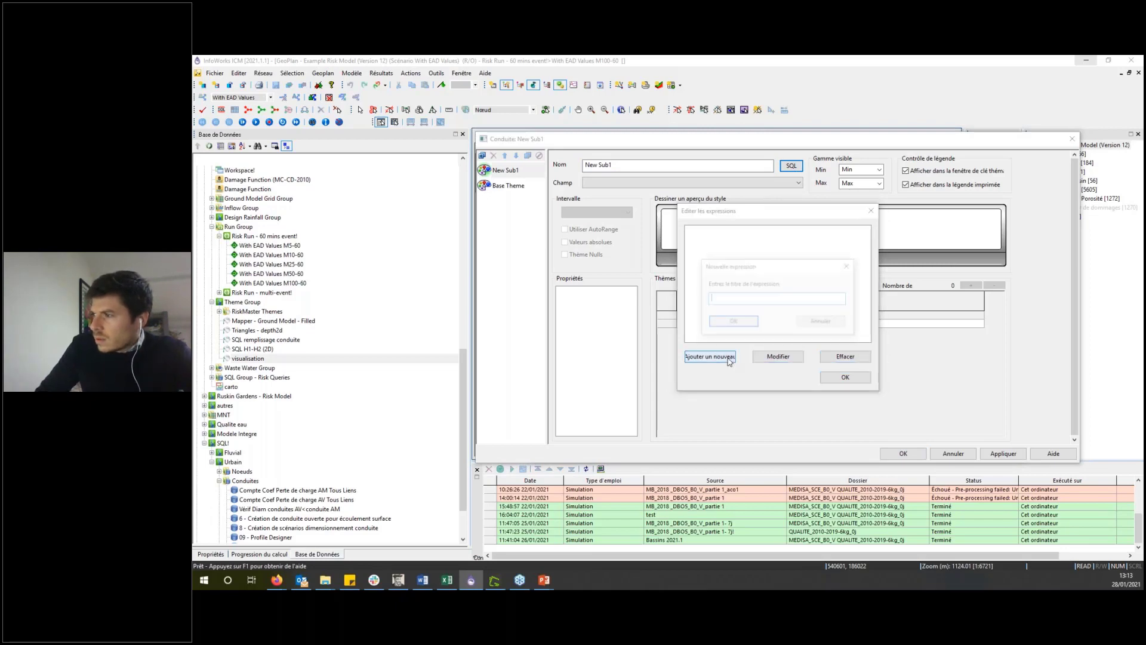
type("rempl")
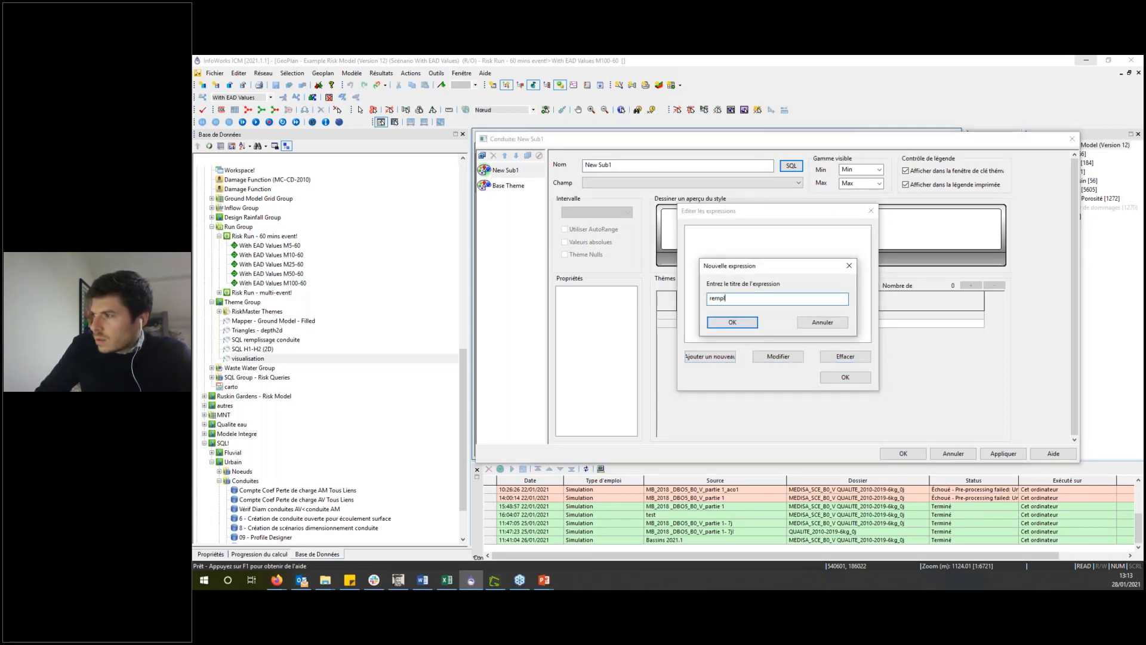
type("is")
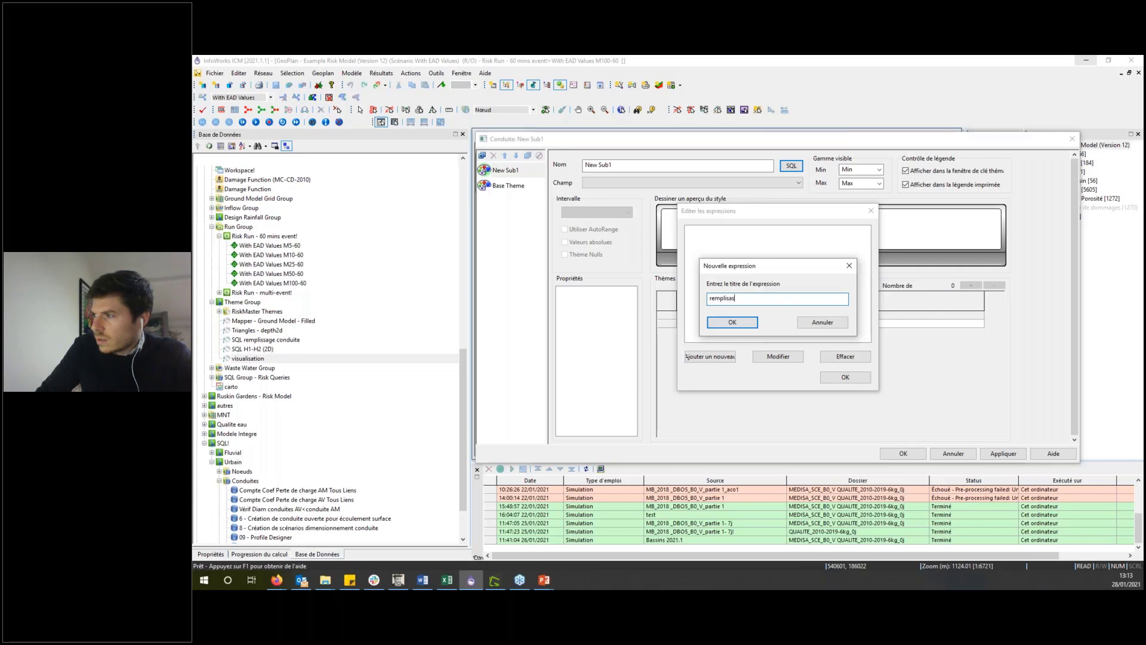
type("sage")
left_click(754, 325)
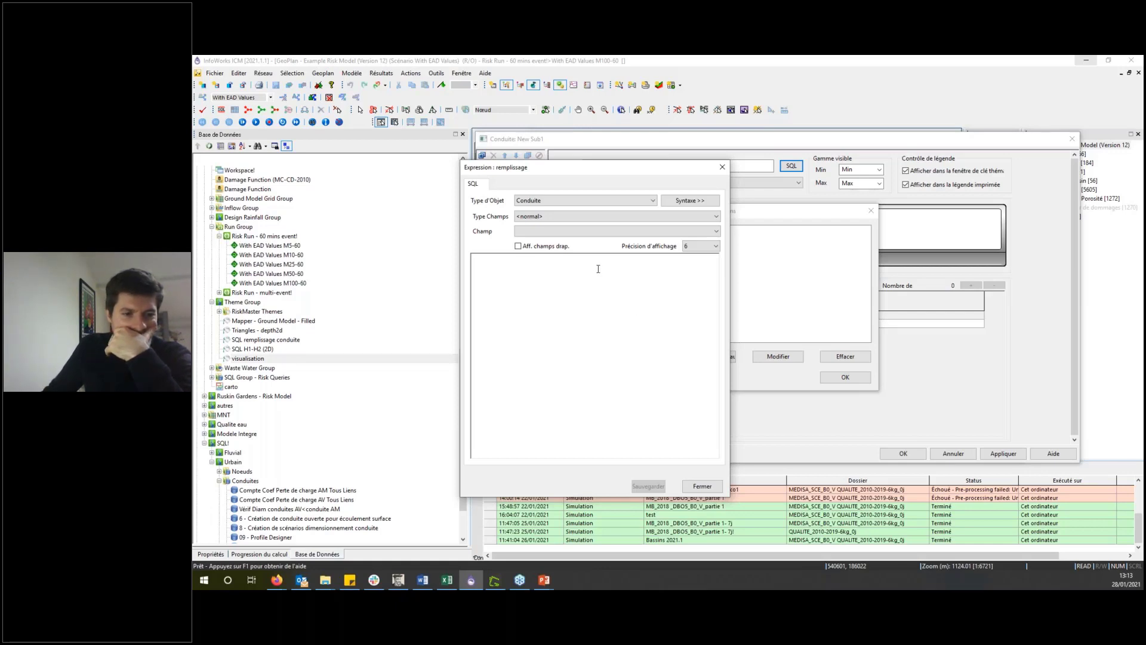
Step: Insert the simulation result field us_flow (US Débit) into the expression
left_click(637, 218)
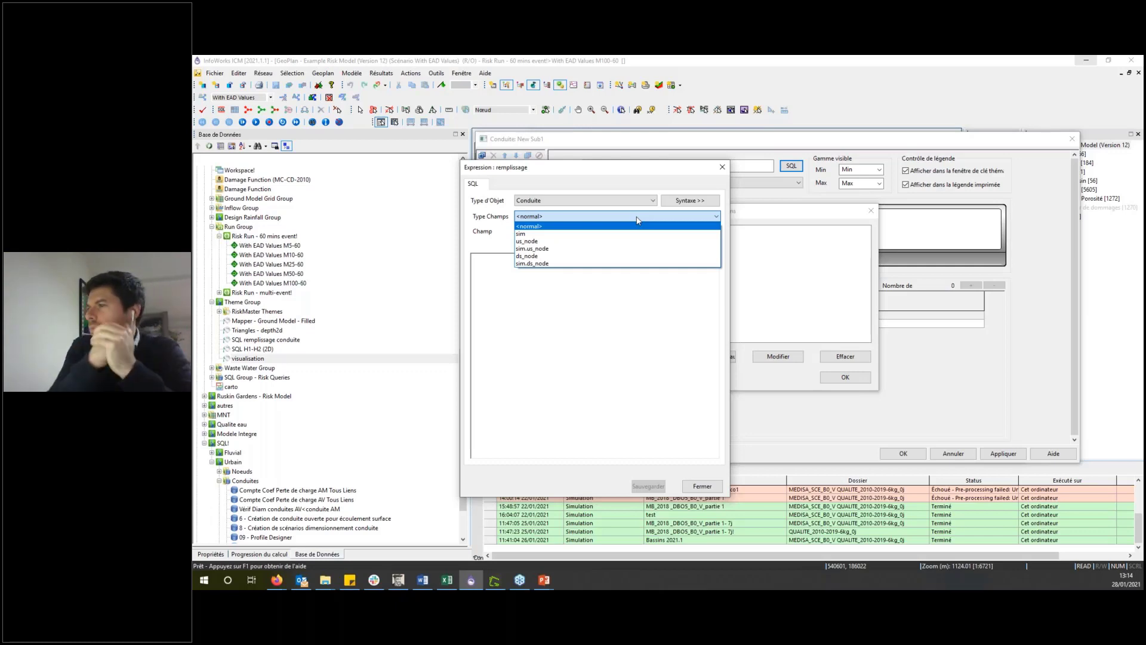
left_click(676, 235)
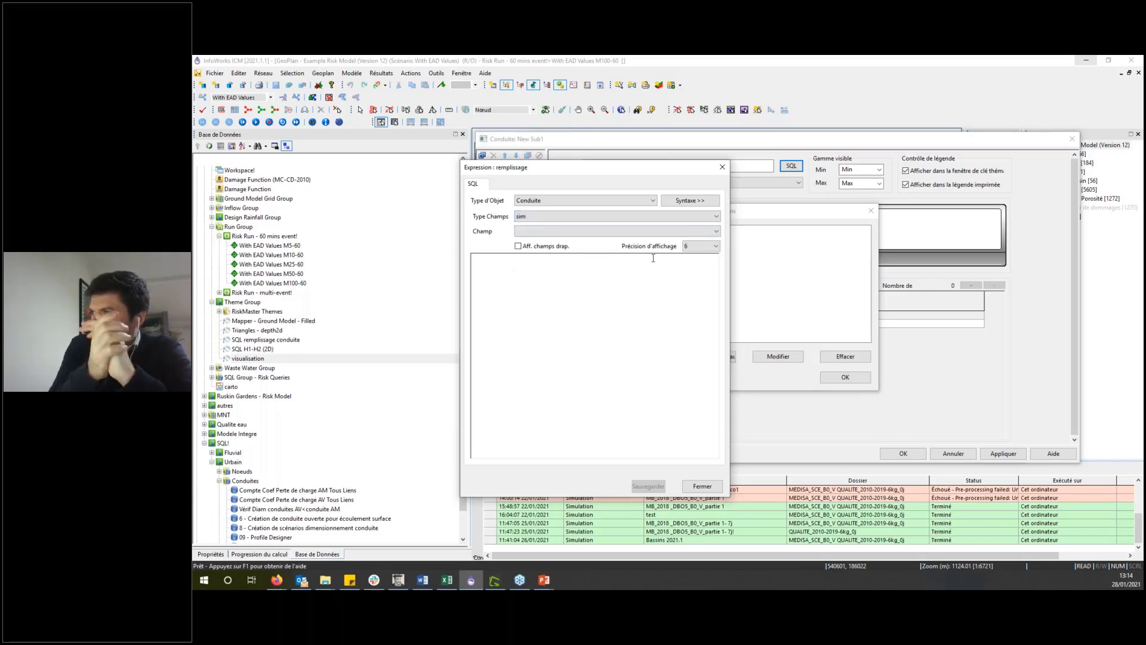
left_click(632, 232)
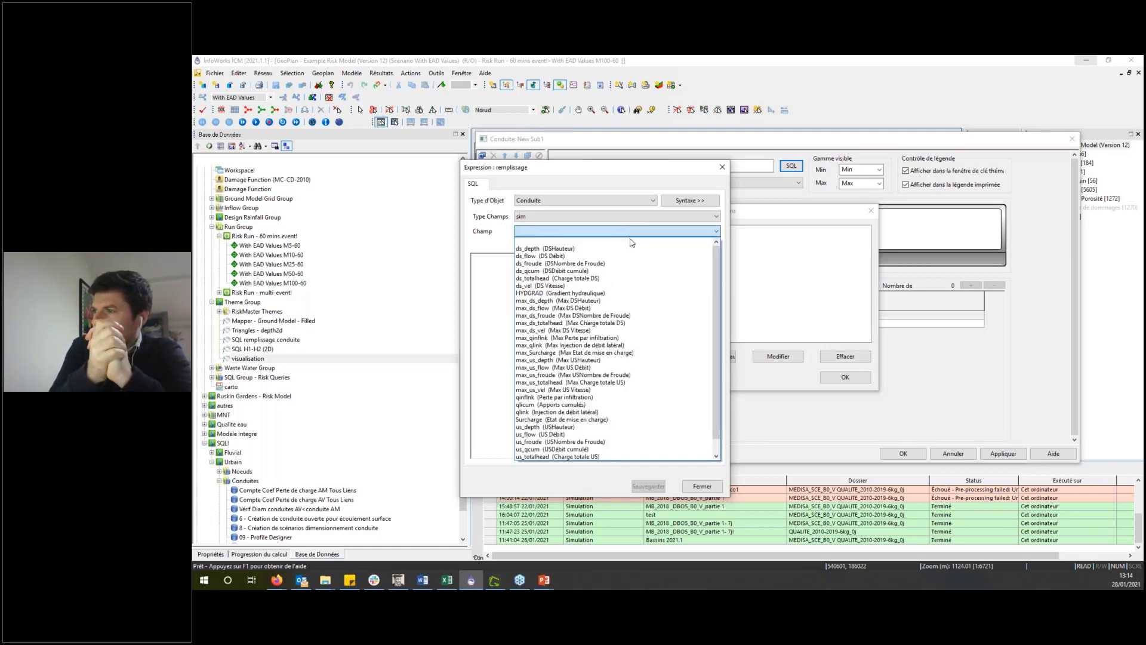
scroll(656, 412, "down", 1)
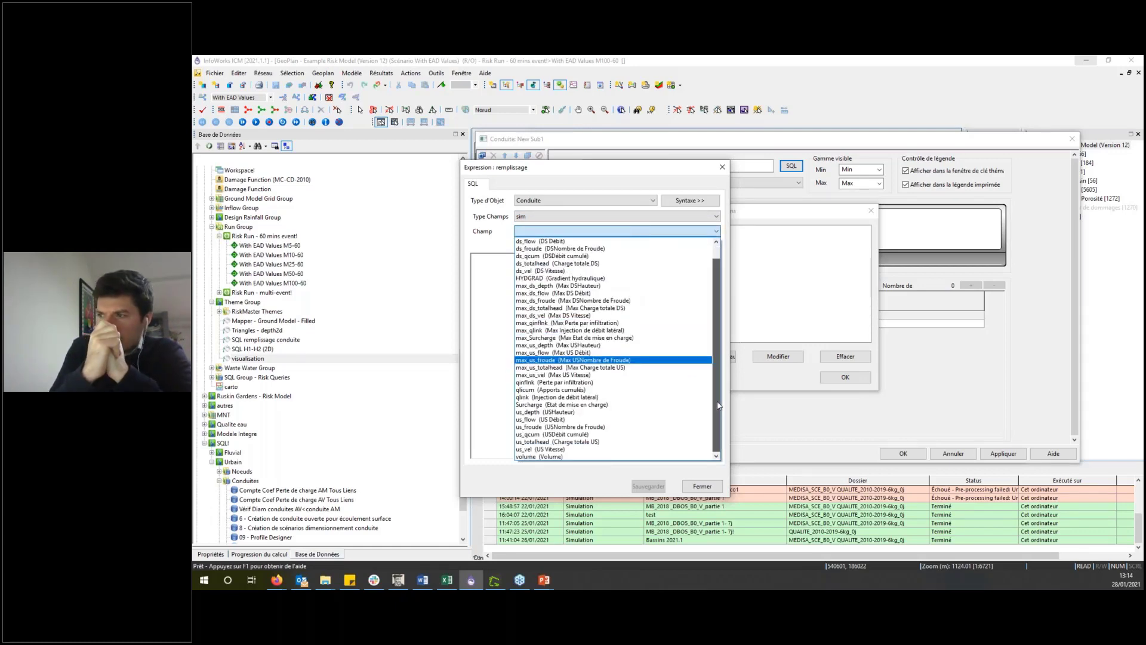
left_click(605, 420)
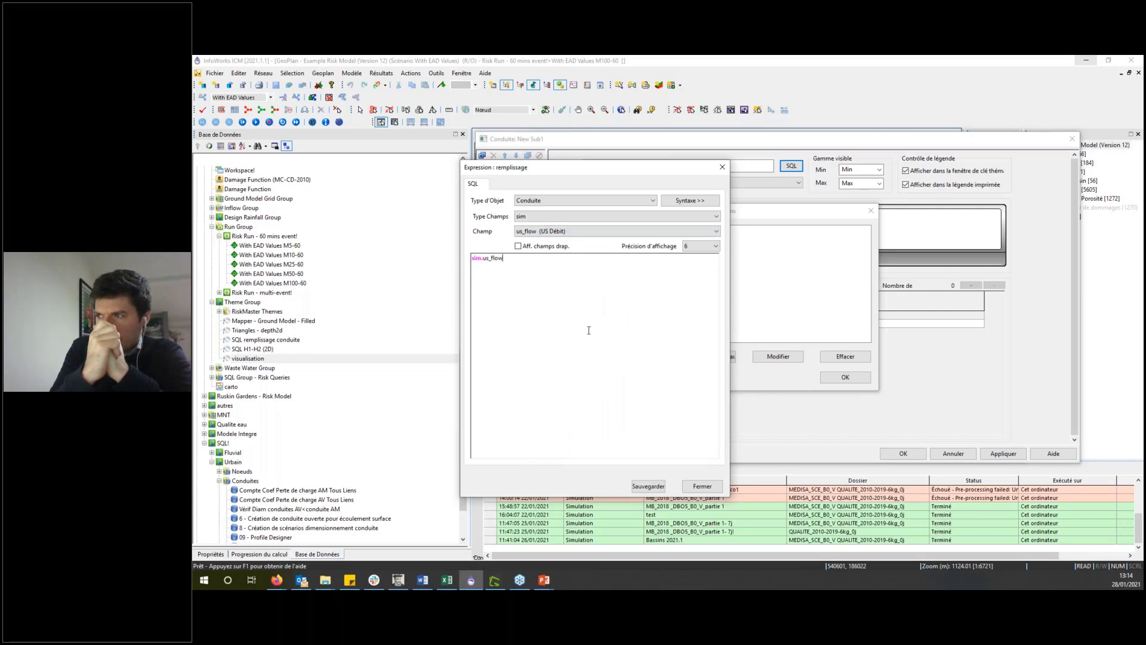
Step: Complete the expression as sim.us_flow/capacity*100 using the normal capacity field, save it and close the expression editor
left_click(583, 217)
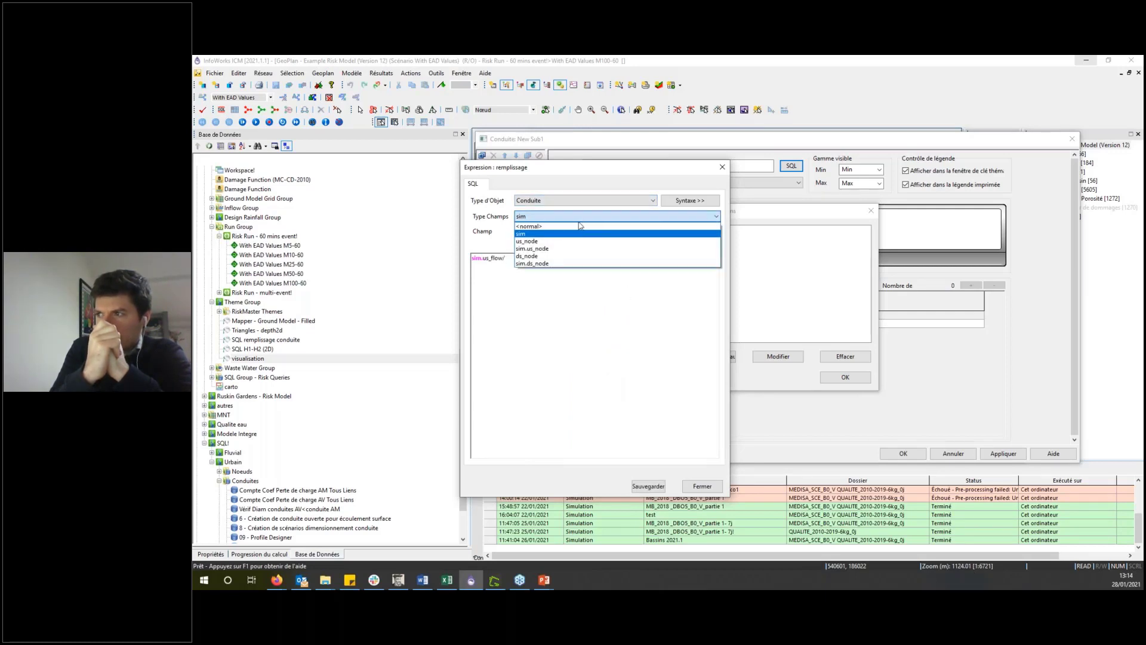
left_click(577, 226)
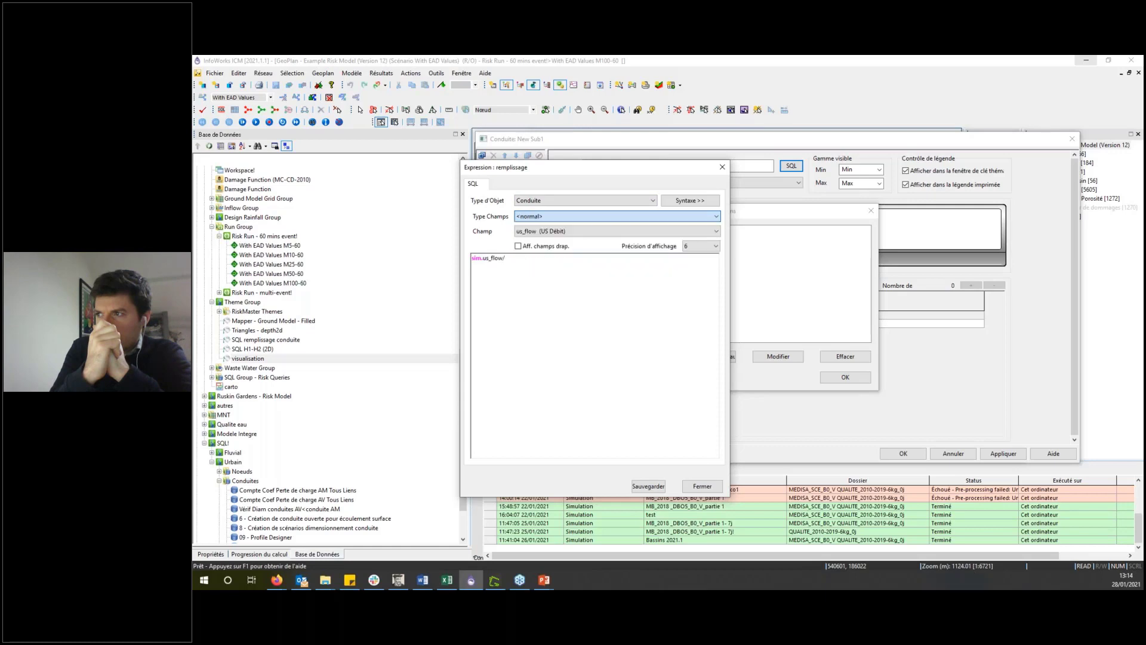
left_click(572, 233)
left_click(585, 310)
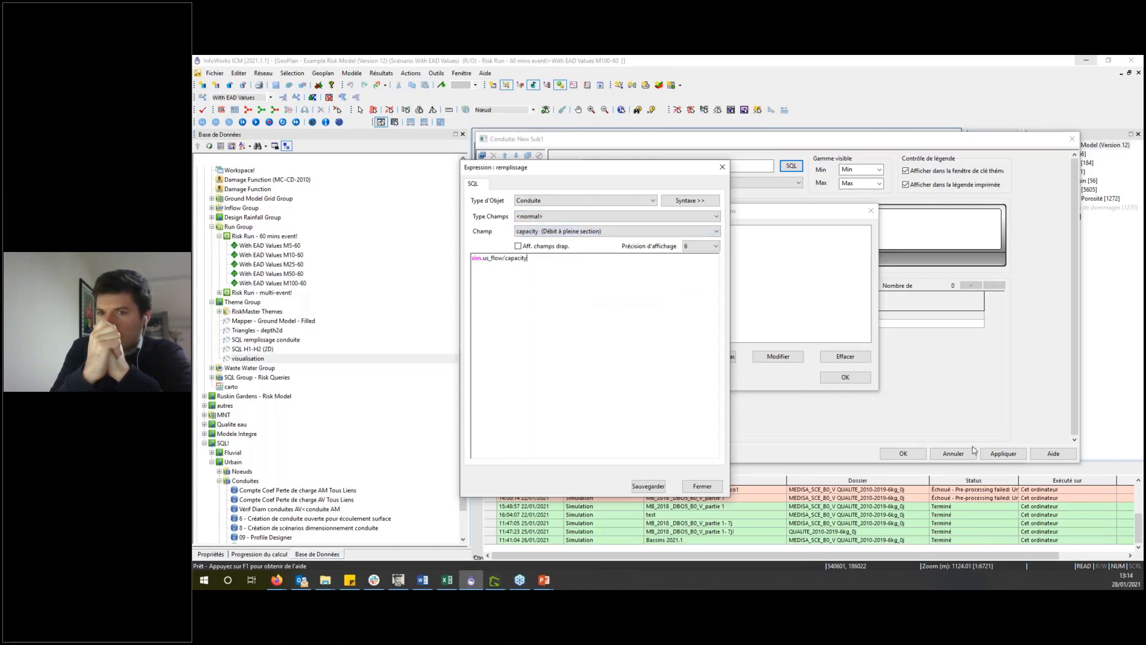
type("*100")
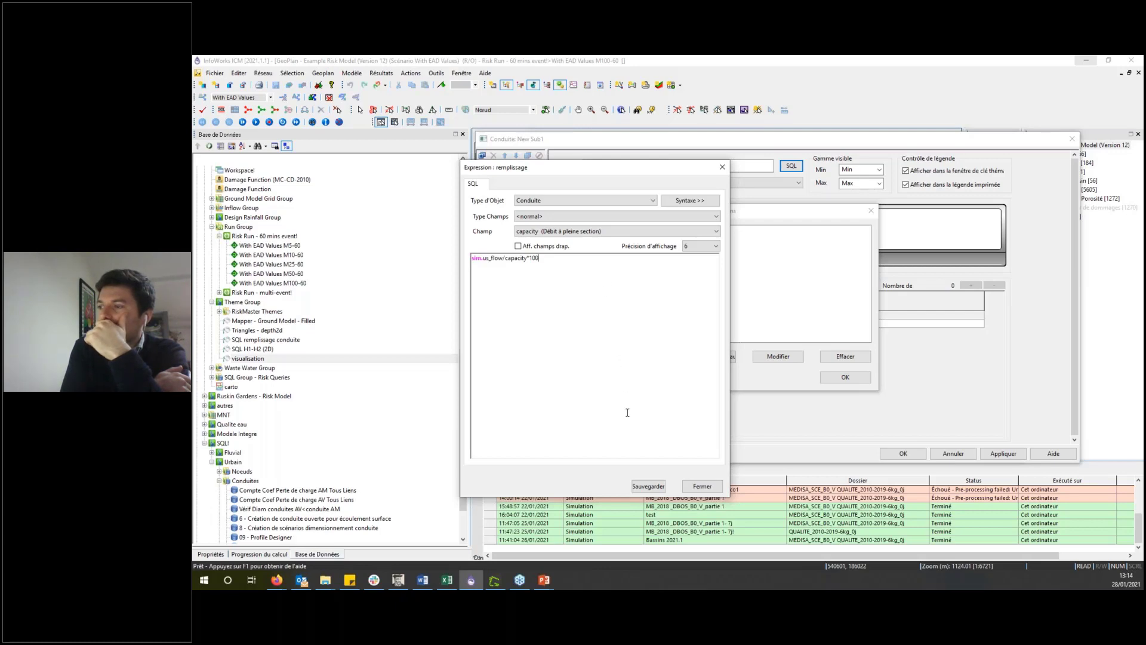
left_click(647, 485)
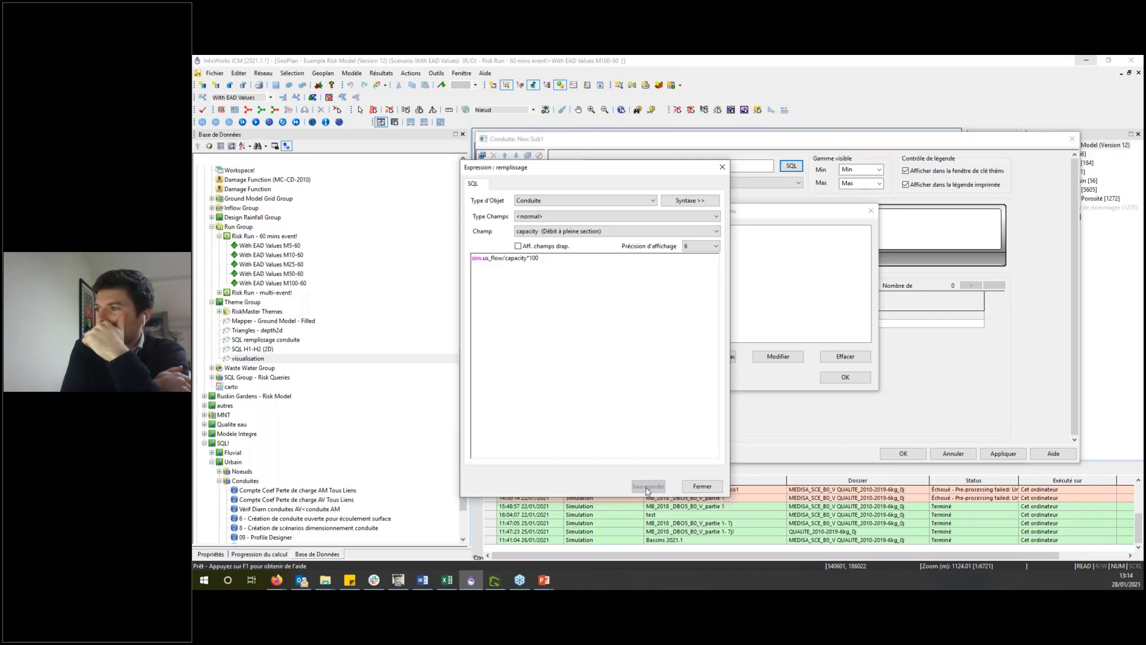
left_click(702, 486)
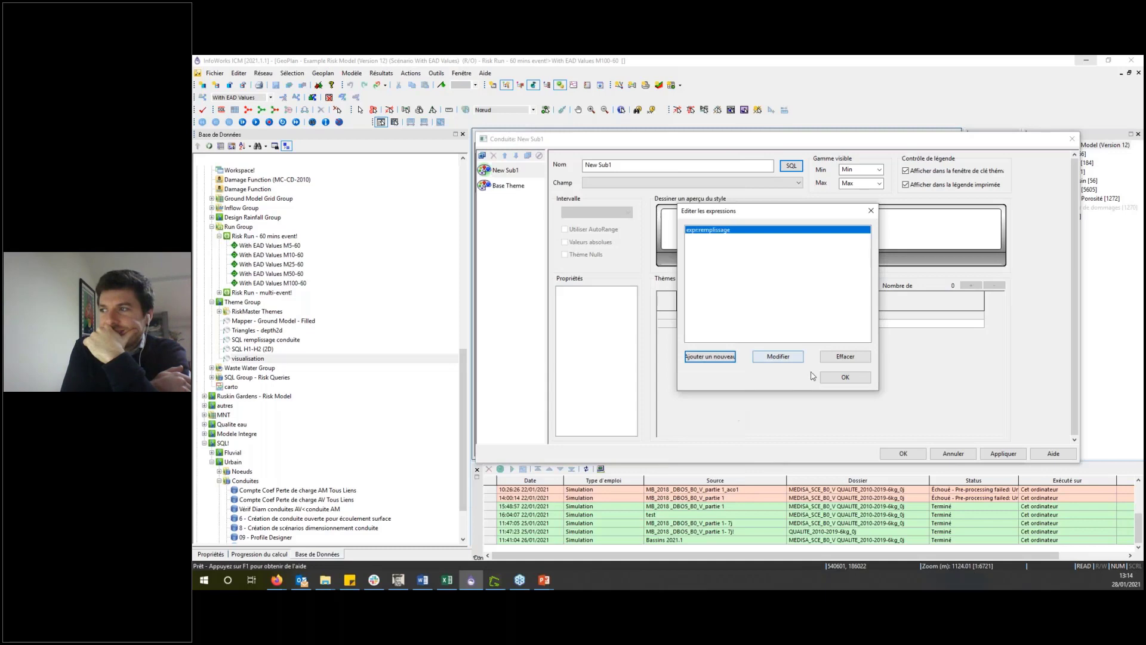
left_click(839, 386)
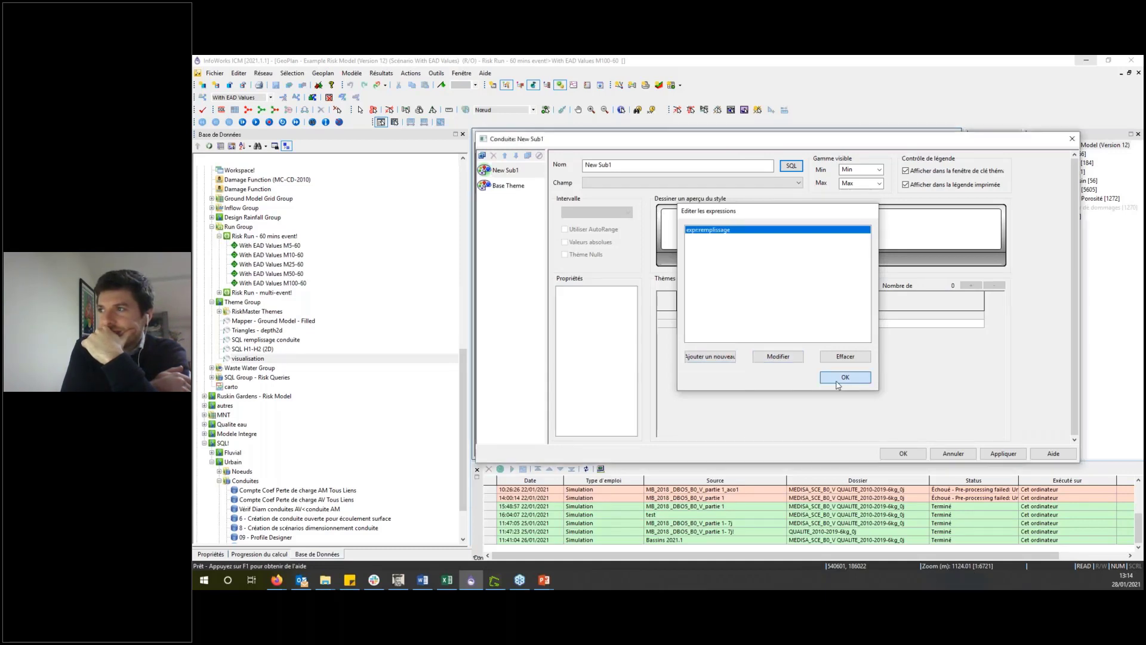
Step: Split the expr:remplissage theme into five ranges and enable absolute values
left_click(969, 287)
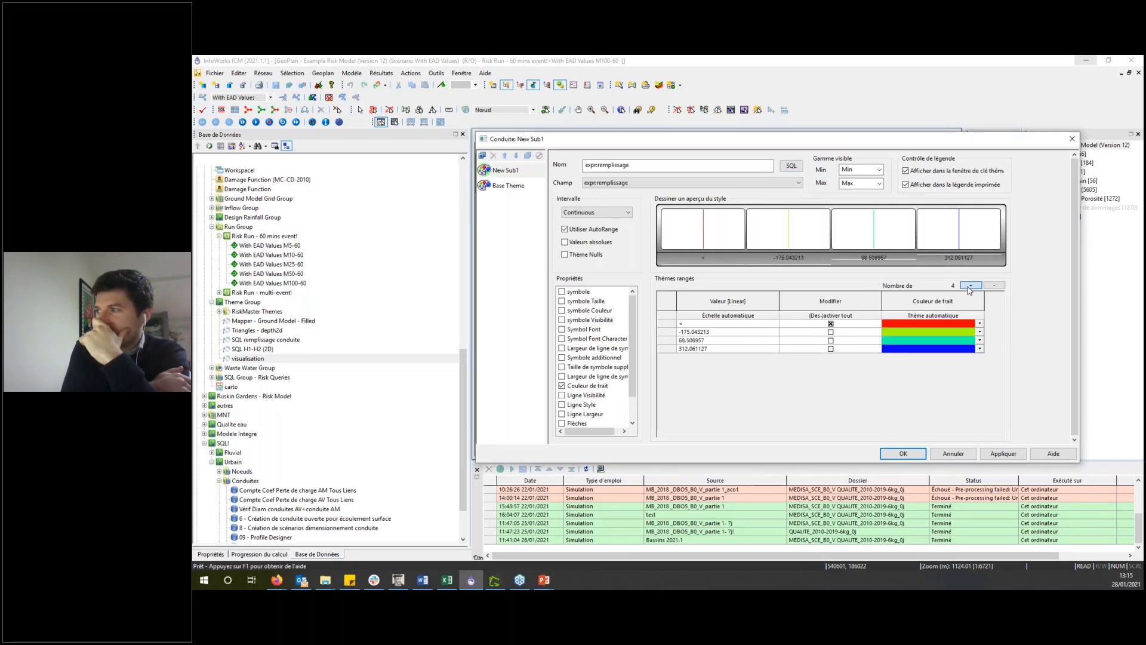
left_click(969, 288)
left_click(564, 242)
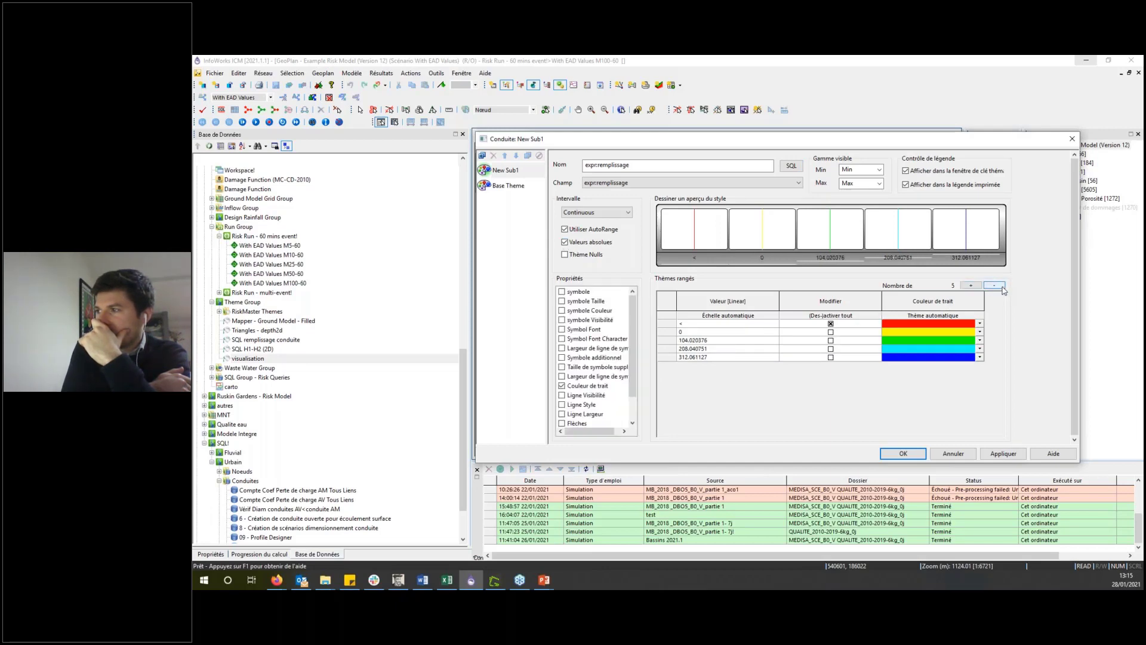
Step: Enable manual editing for all theme ranges and set their limits to 50, 80, 90 and 100
left_click(830, 331)
left_click(830, 340)
left_click(831, 348)
left_click(830, 357)
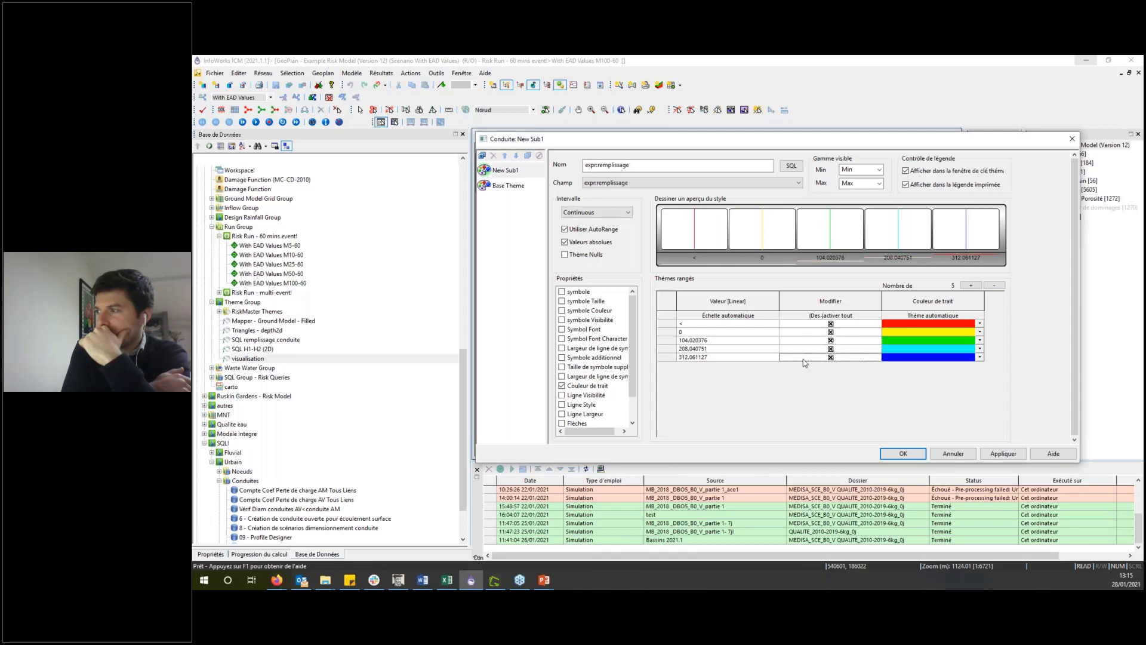
left_click(716, 332)
key("Delete")
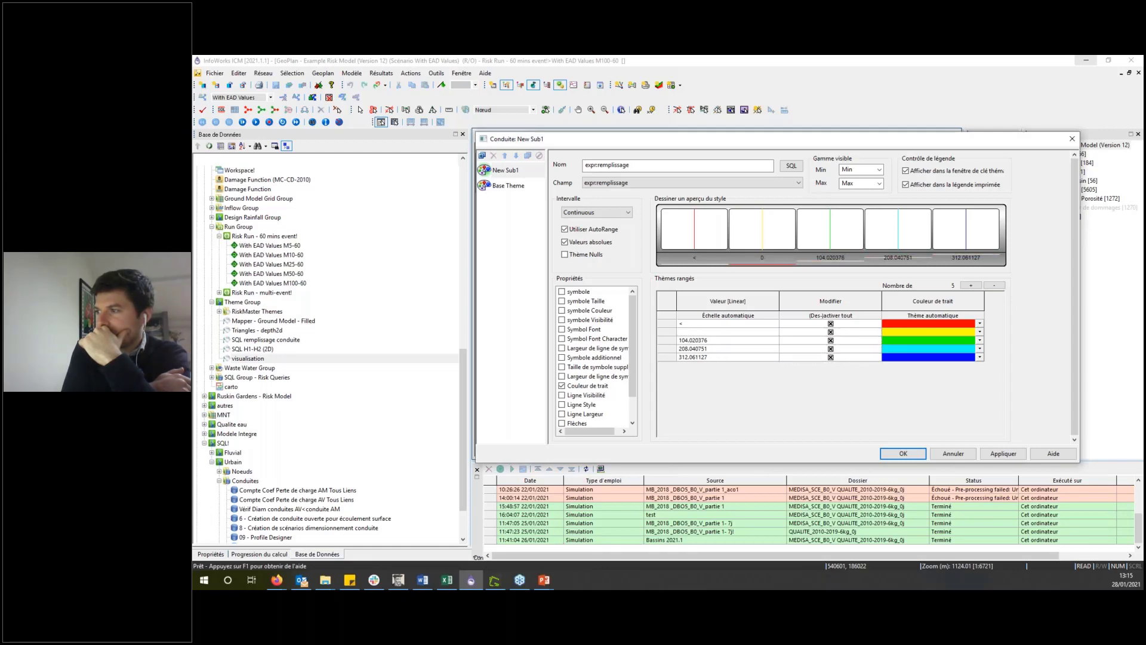
type("50")
key("Return")
type("80")
key("Return")
type("90")
key("Return")
type("100")
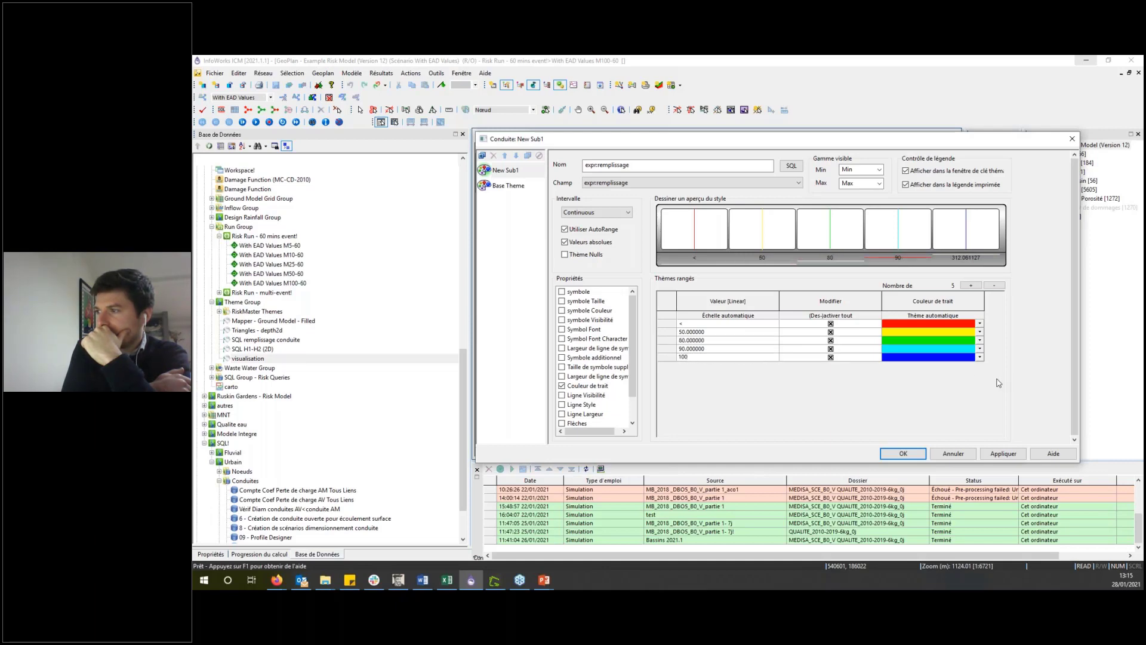
key("Return")
Step: Try several automatic line-colour ramps for the theme ranges
left_click(970, 316)
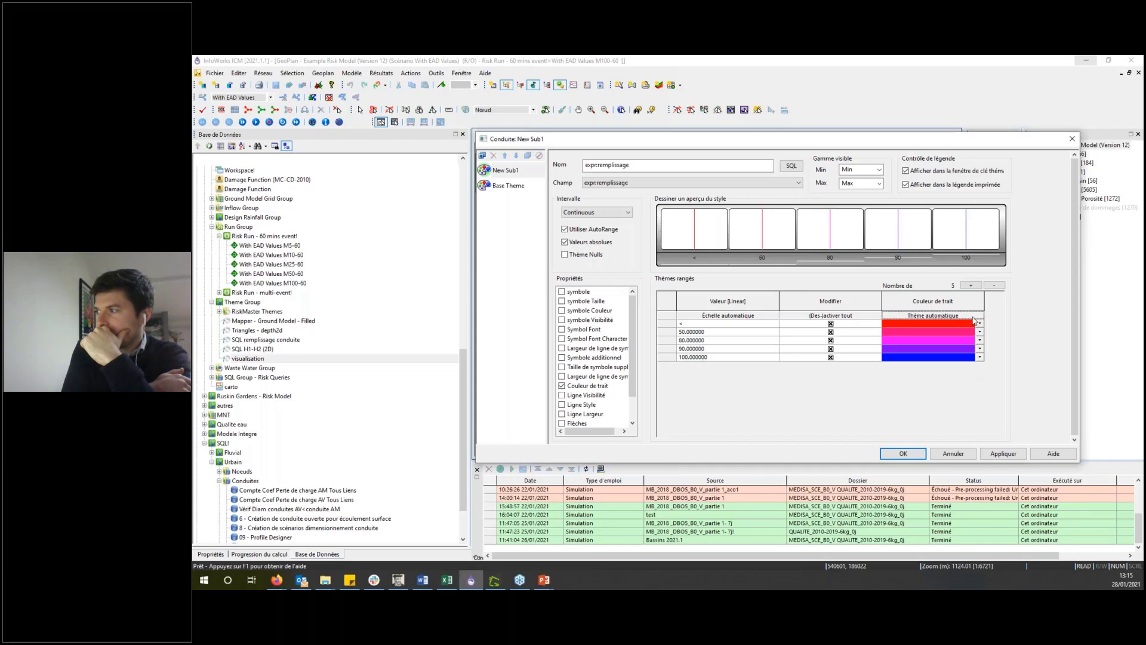
left_click(976, 316)
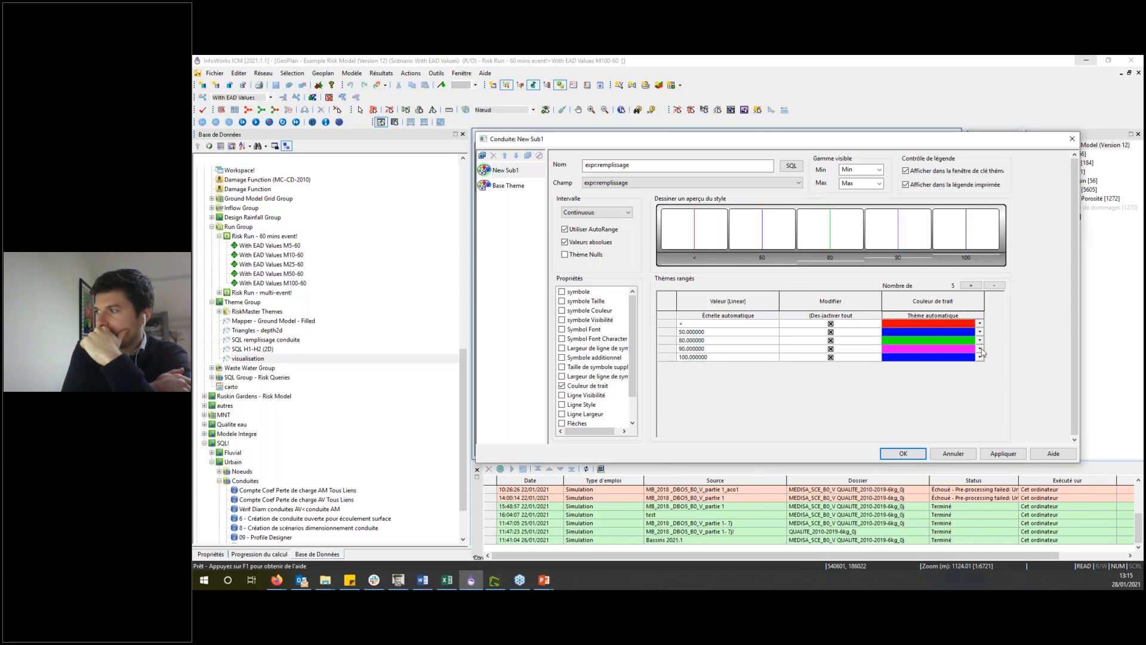
left_click(944, 315)
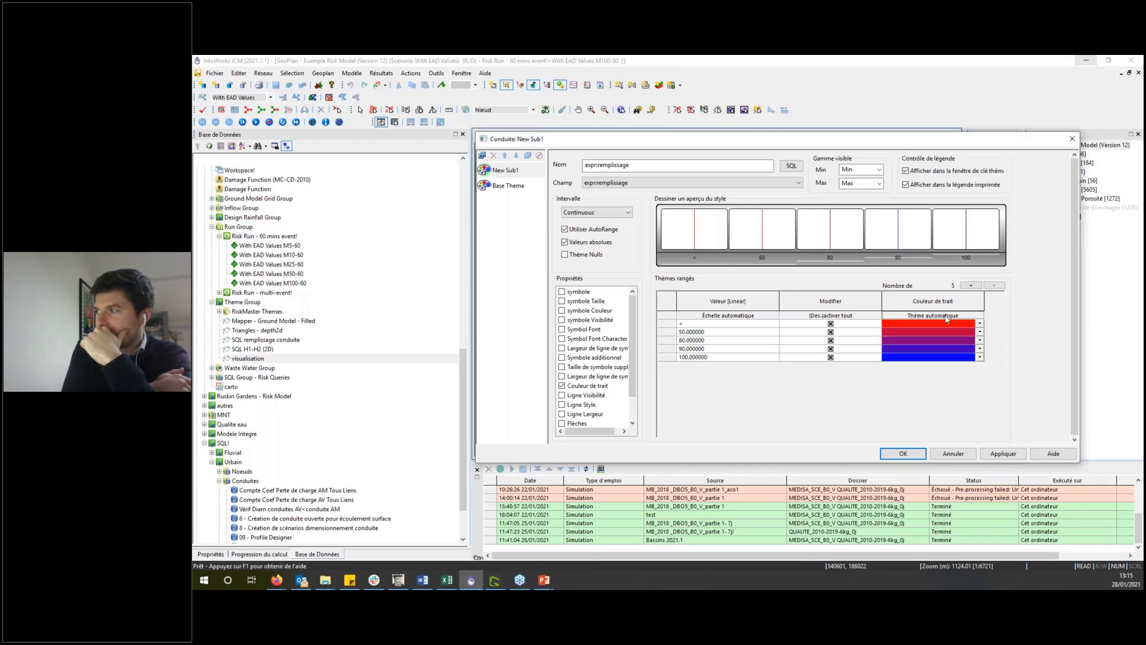
Step: Colour the lowest range green and the 100 range magenta, and generate an automatic ramp passing through yellow-green, orange and red
left_click(980, 323)
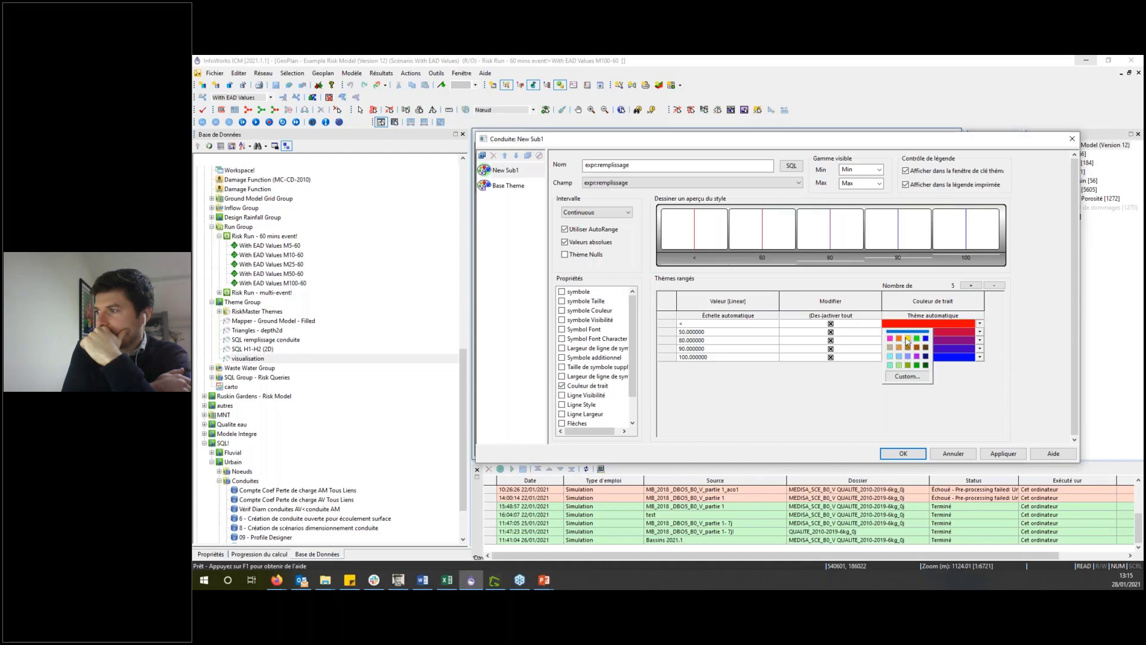
left_click(913, 342)
left_click(980, 323)
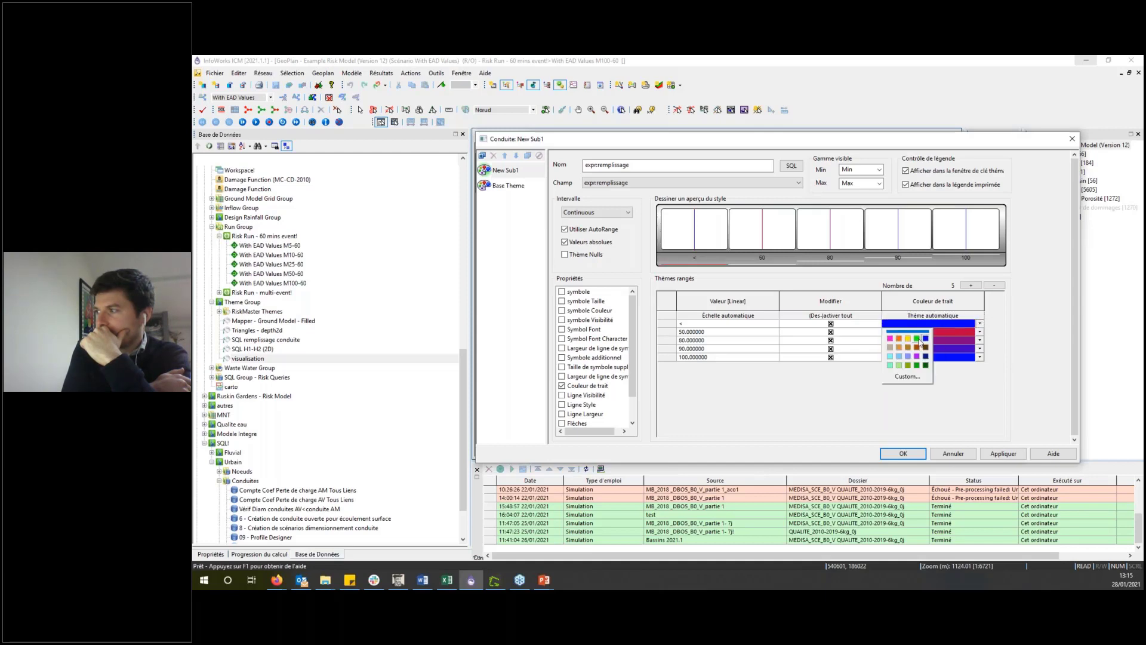
left_click(917, 338)
left_click(979, 357)
left_click(890, 371)
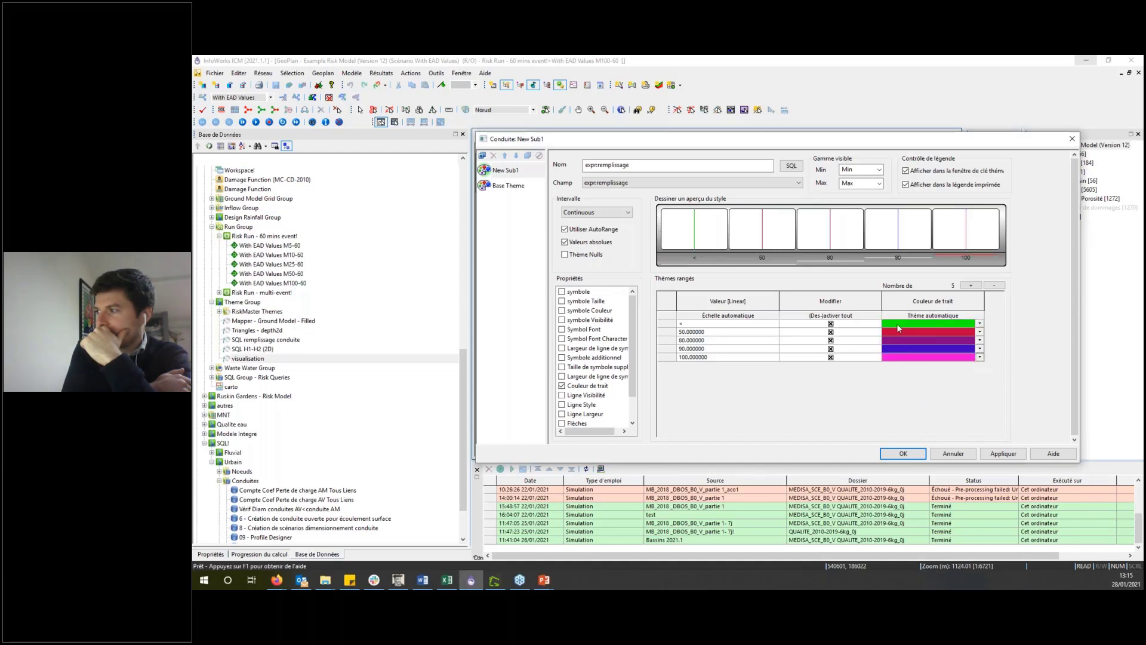
left_click(909, 317)
left_click(908, 317)
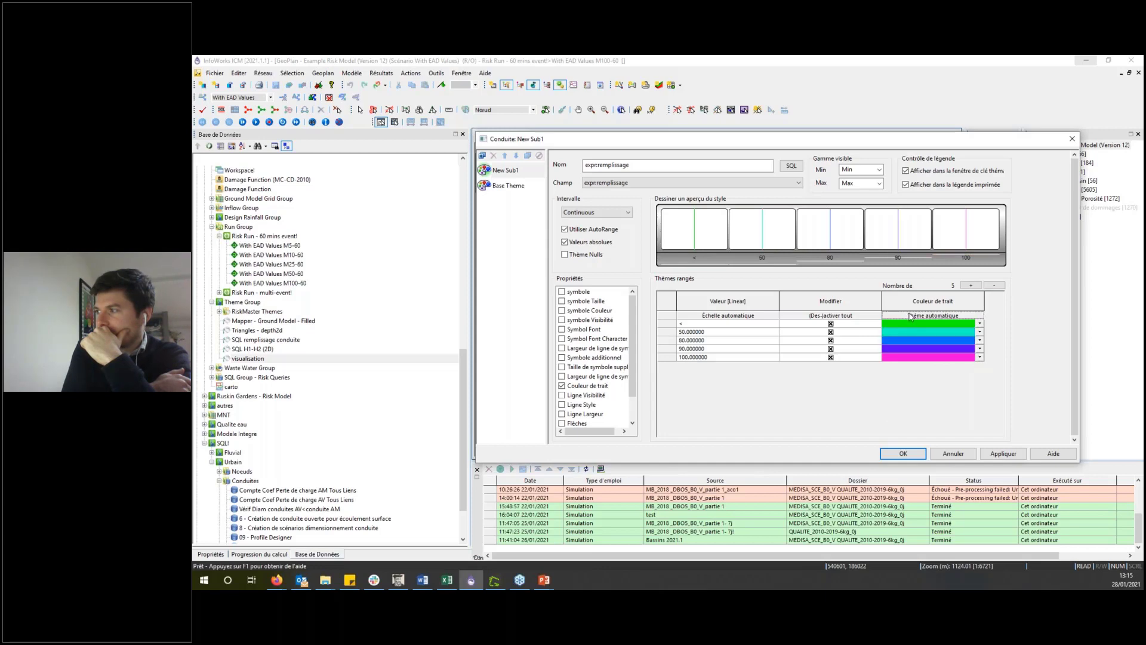
left_click(910, 316)
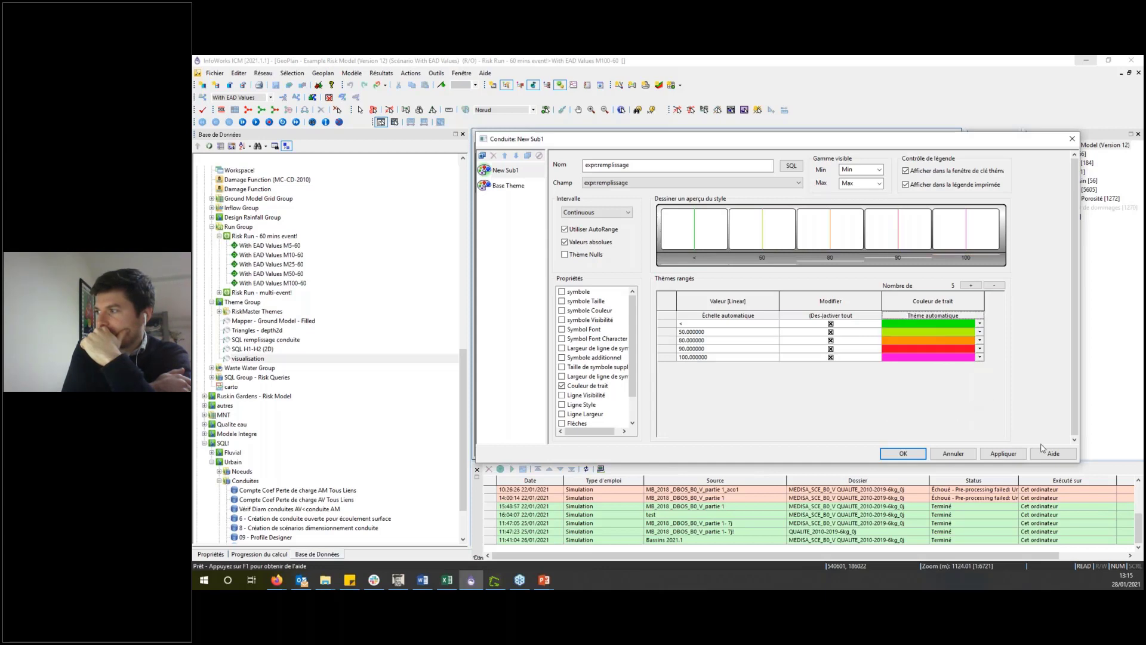
Step: Add line width to the conduit theme, set the lowest range to width 2, thicken the 100 range, and apply the theme
left_click(1015, 456)
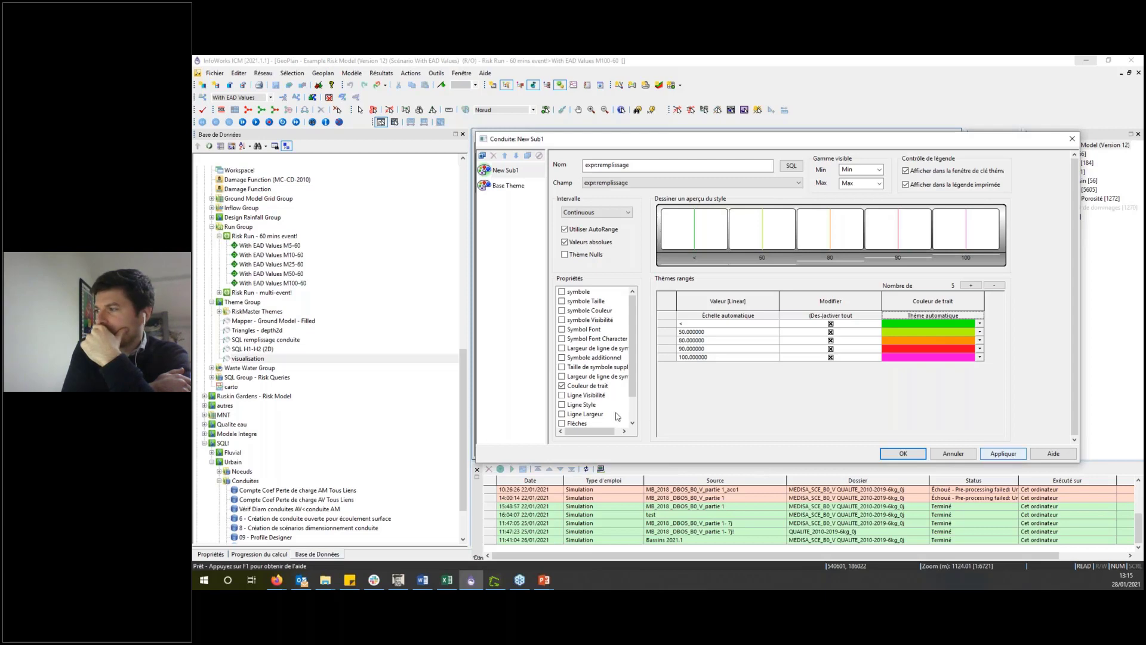
left_click(562, 414)
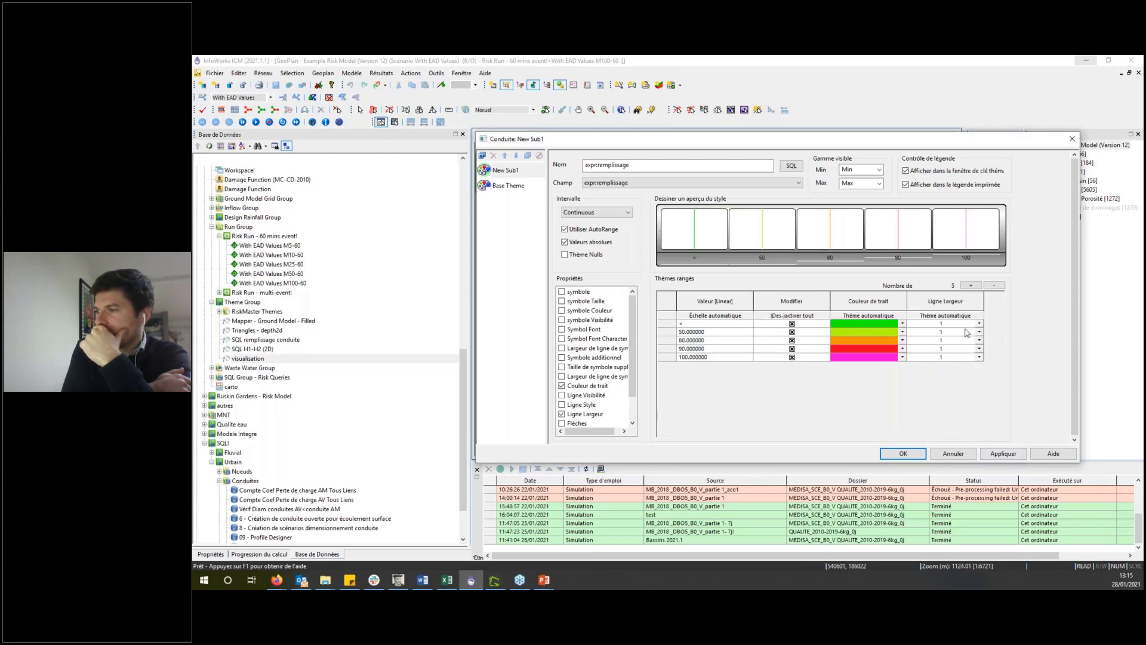
left_click(980, 325)
left_click(980, 324)
left_click(928, 339)
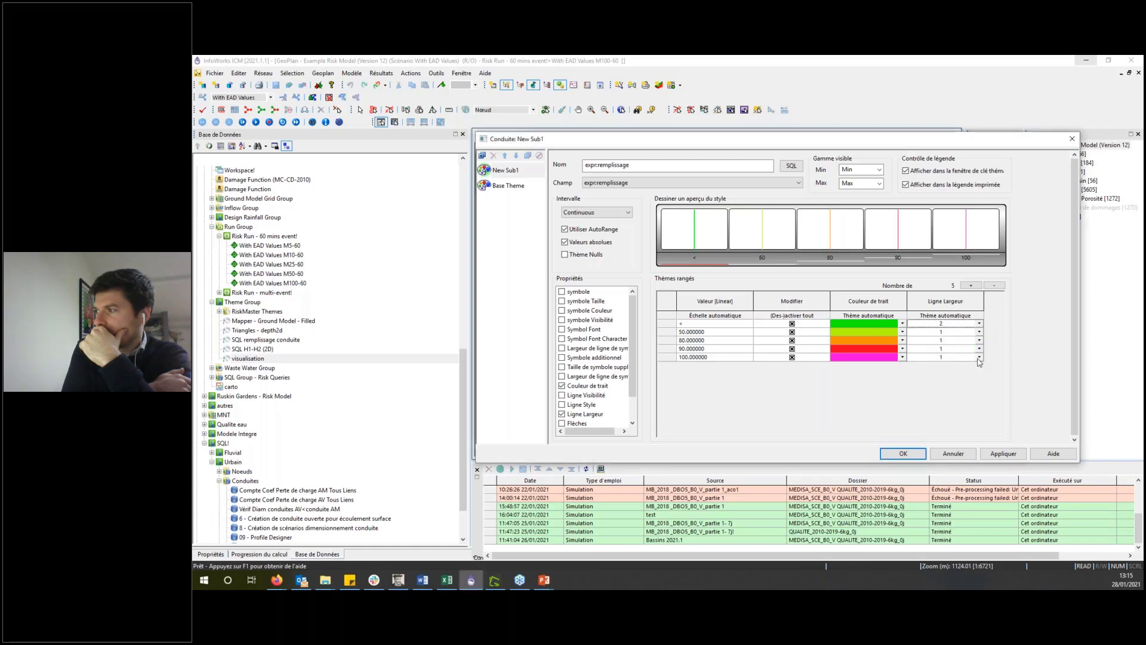
left_click(979, 357)
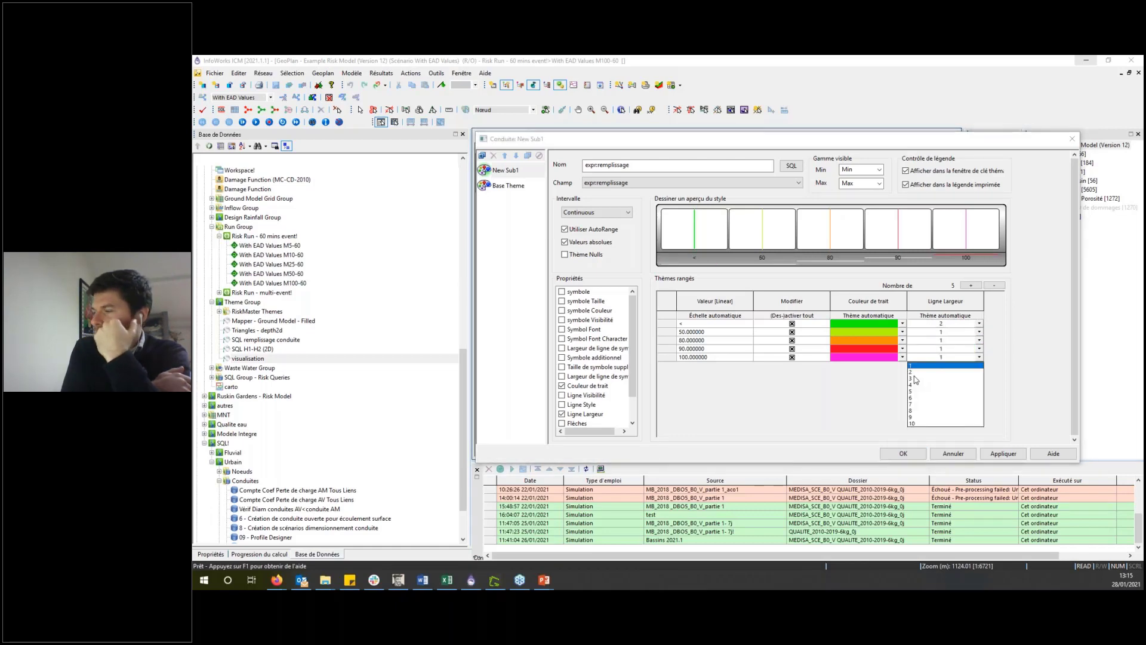
left_click(915, 379)
left_click(906, 454)
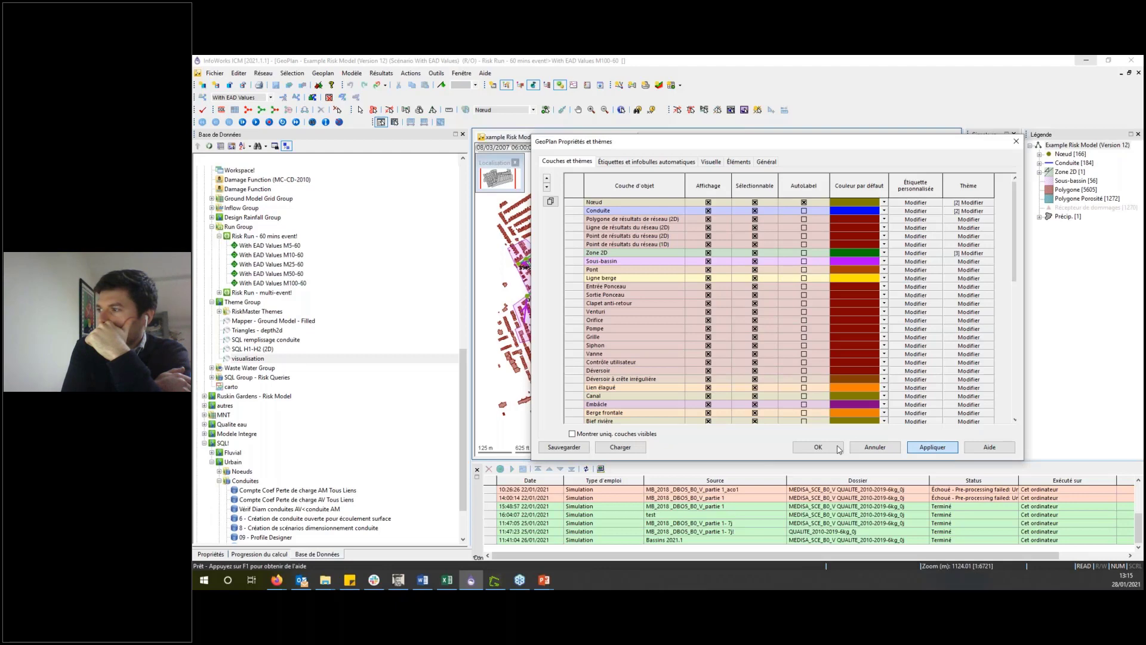
left_click(839, 448)
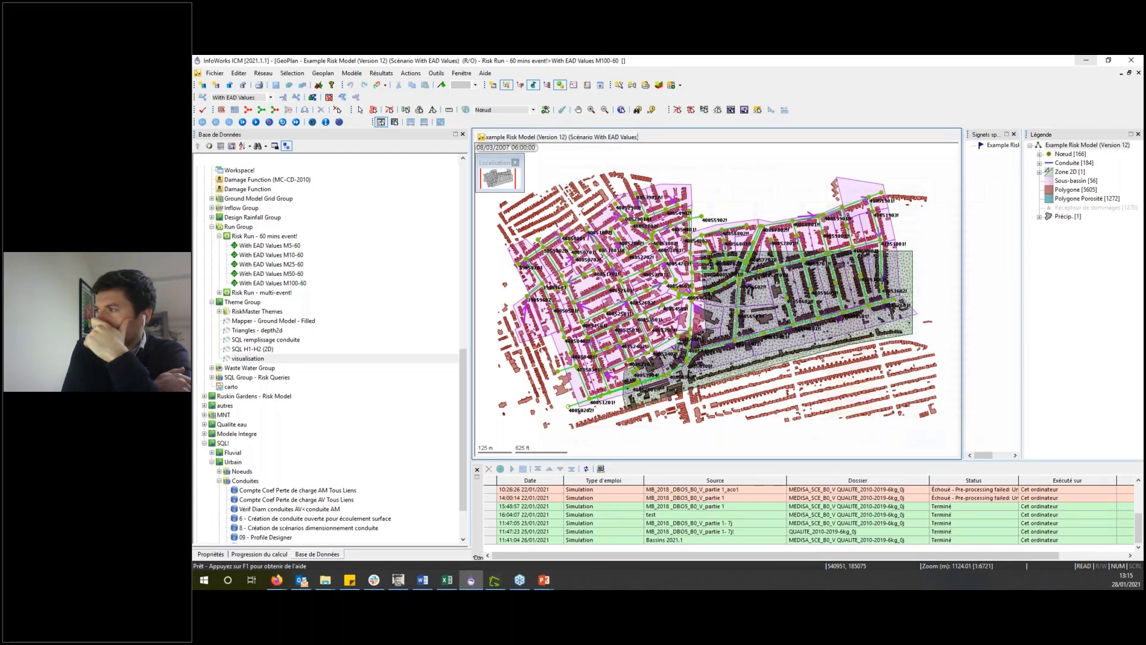
Step: Play back the simulation and examine the result properties of an orange conduit inside the 2D zone
left_click(255, 122)
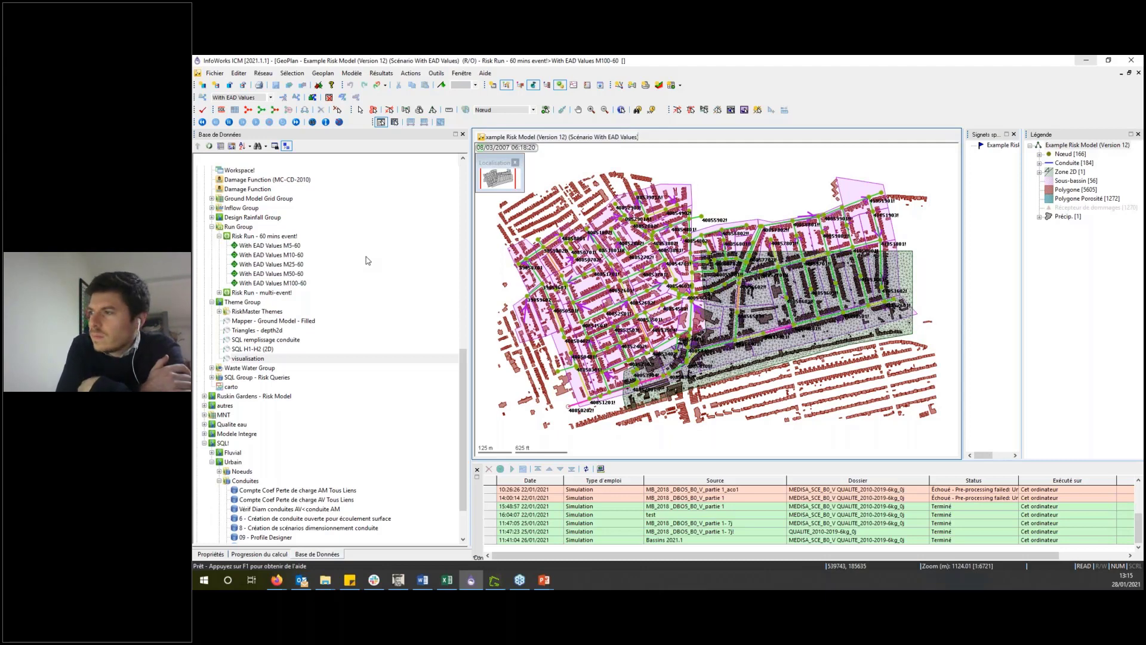
left_click(593, 111)
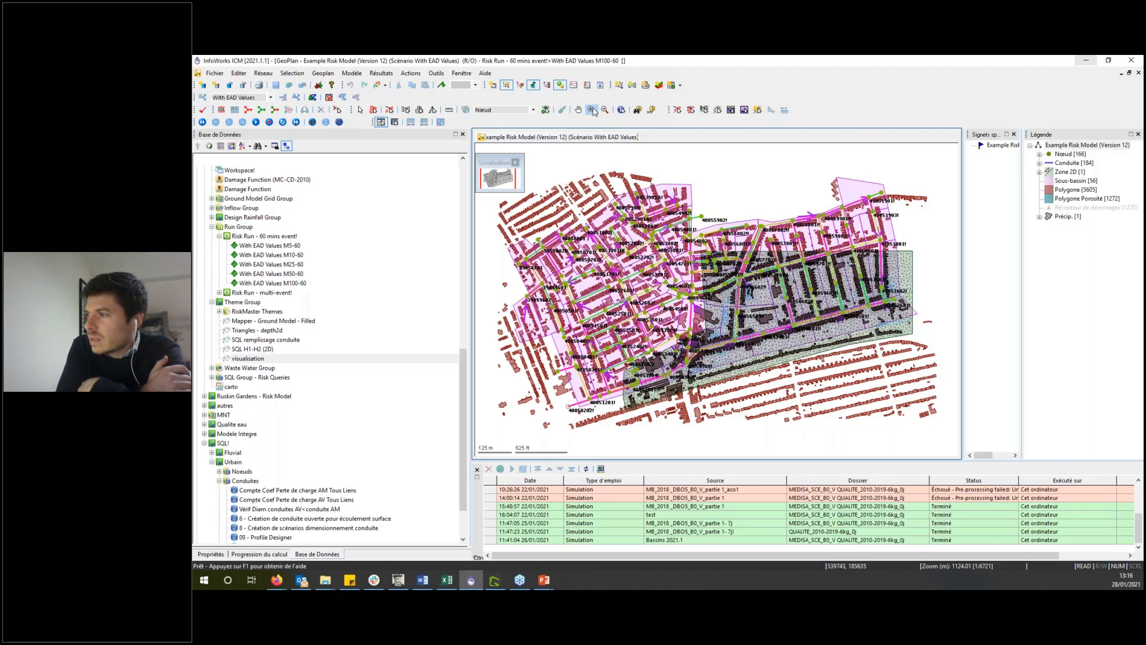
left_click(801, 307)
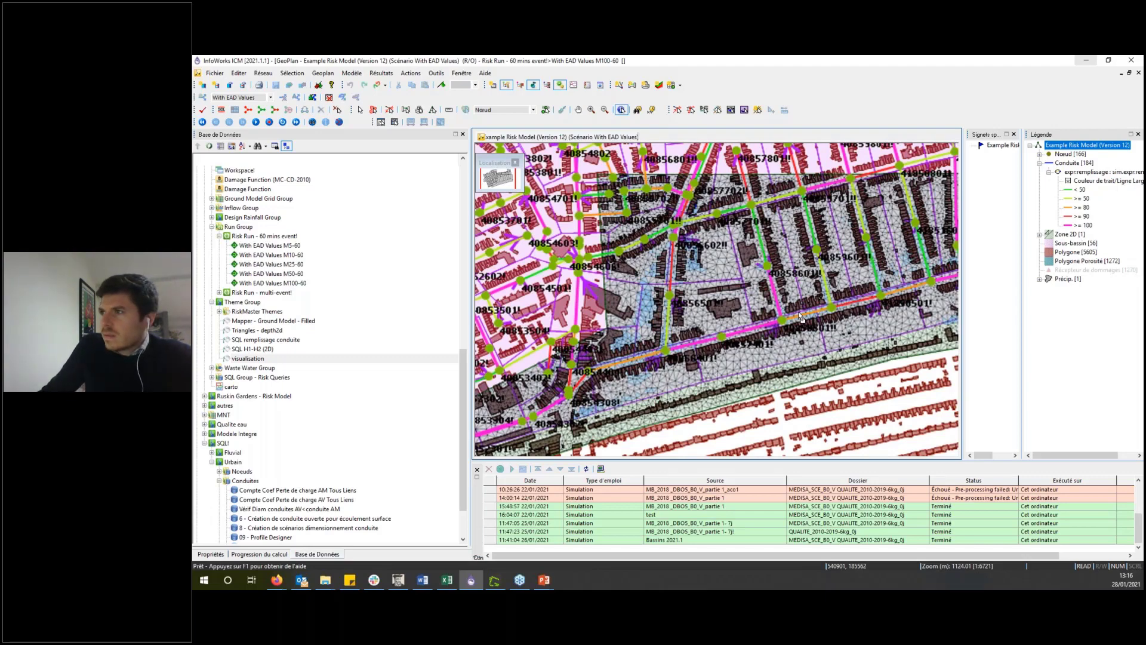
left_click(800, 316)
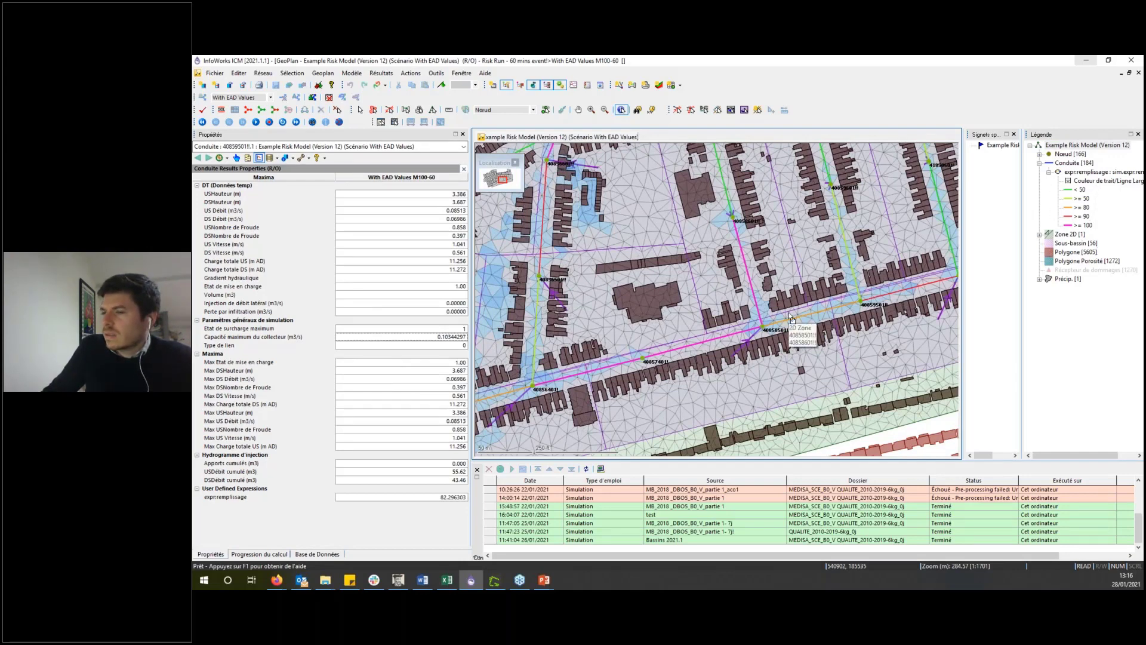
scroll(792, 320, "down", 1)
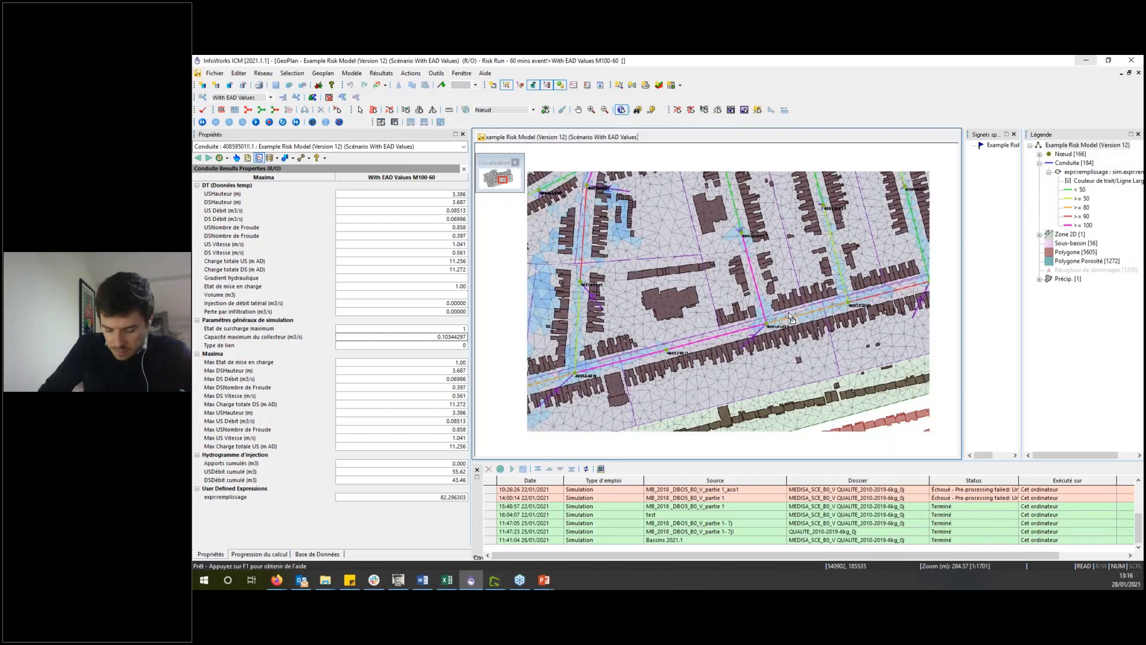
scroll(789, 313, "down", 1)
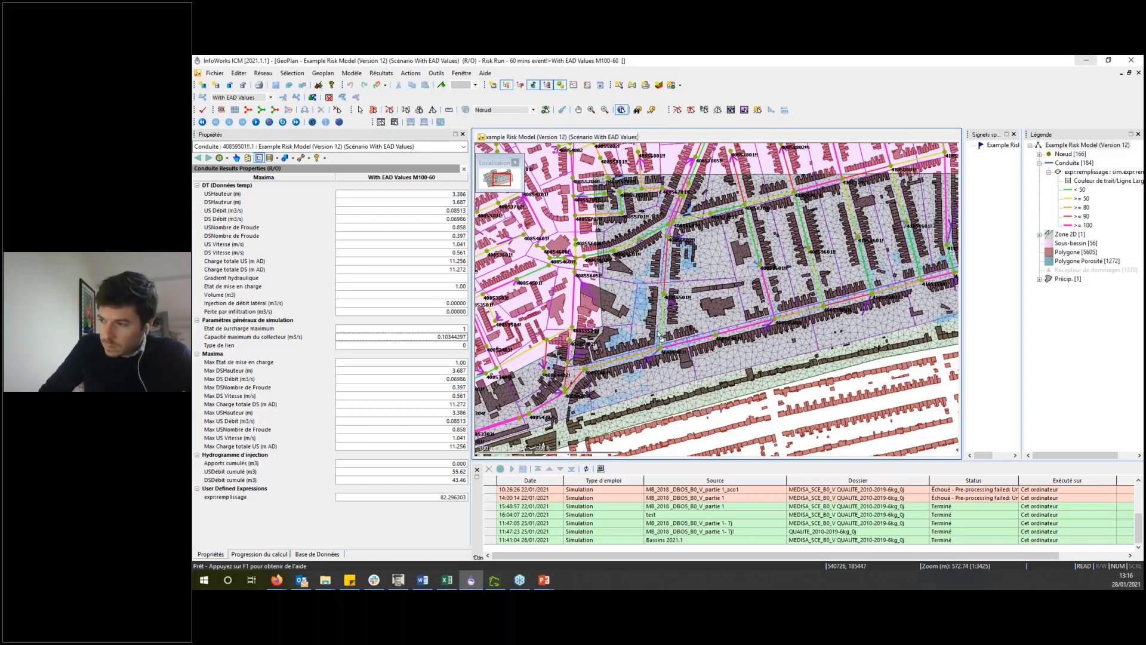
Step: Load the With EAD Values M10-60 simulation as the comparison results for the current GeoPlan
left_click(317, 554)
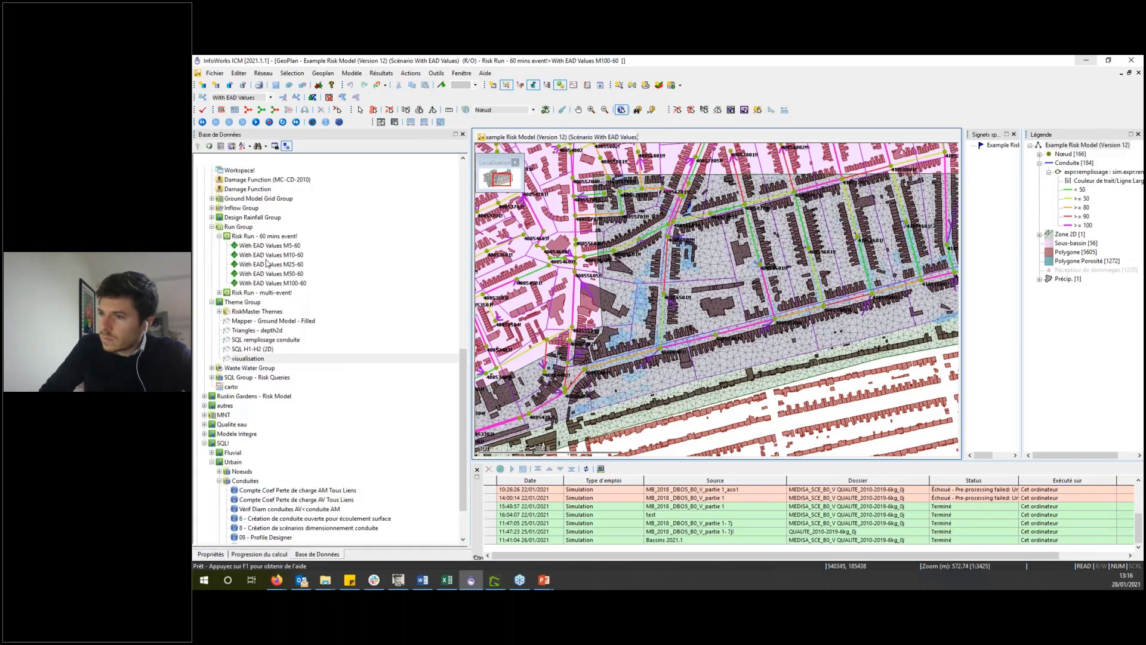
right_click(266, 244)
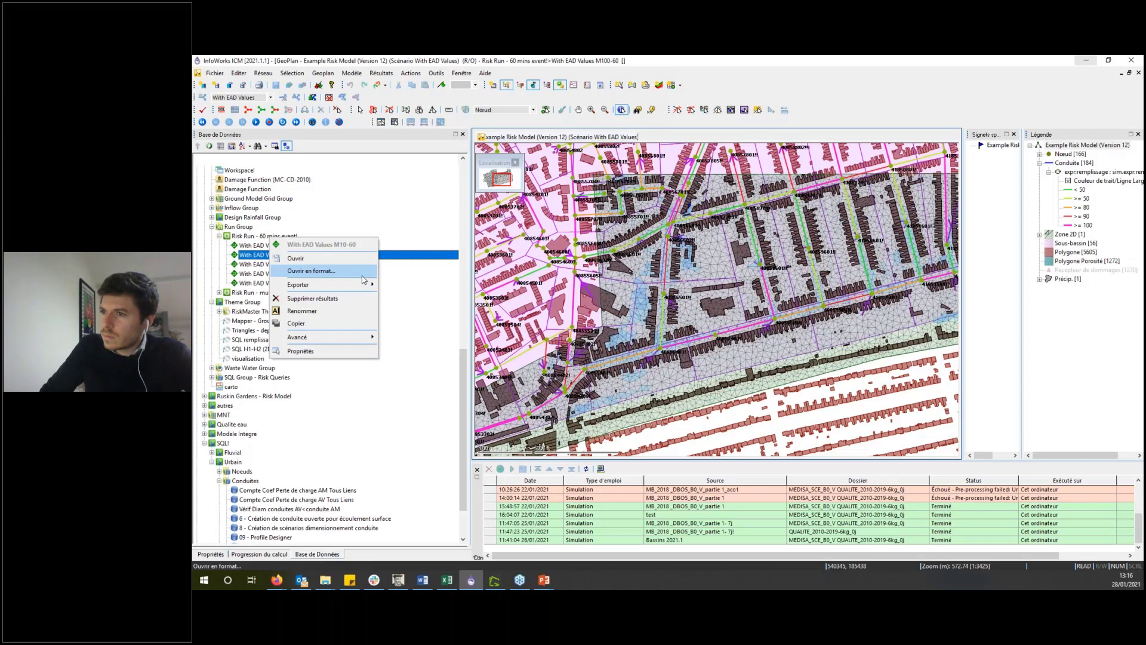
left_click(362, 274)
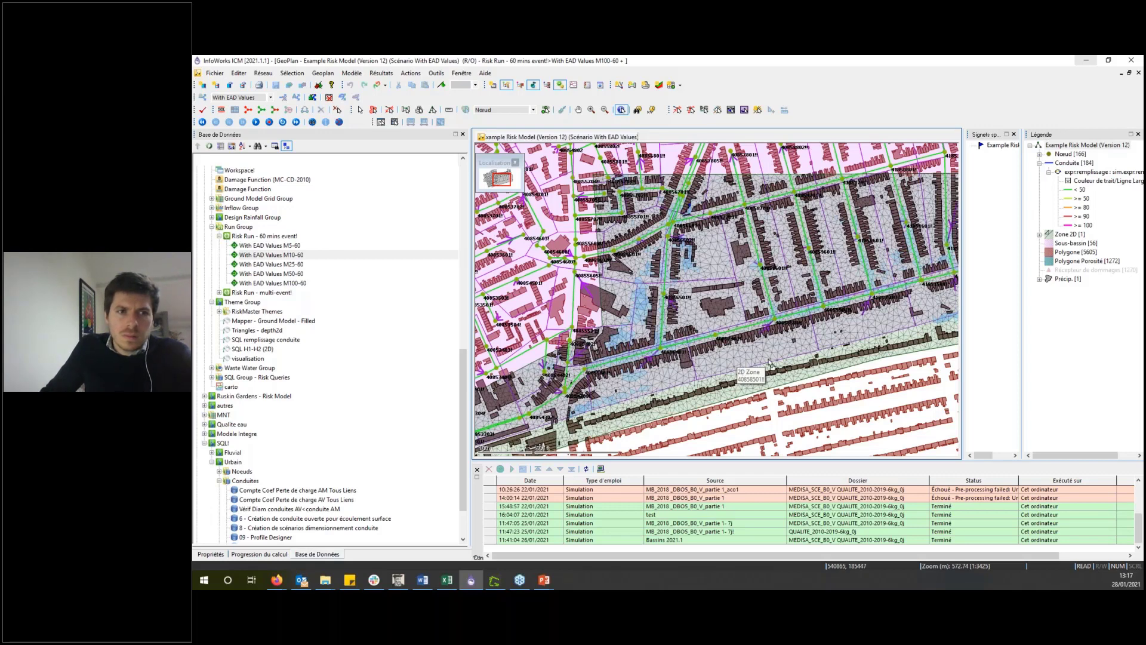
Step: Open the Zone 2D theme settings from the GeoPlan properties and add a new sub-theme
right_click(767, 323)
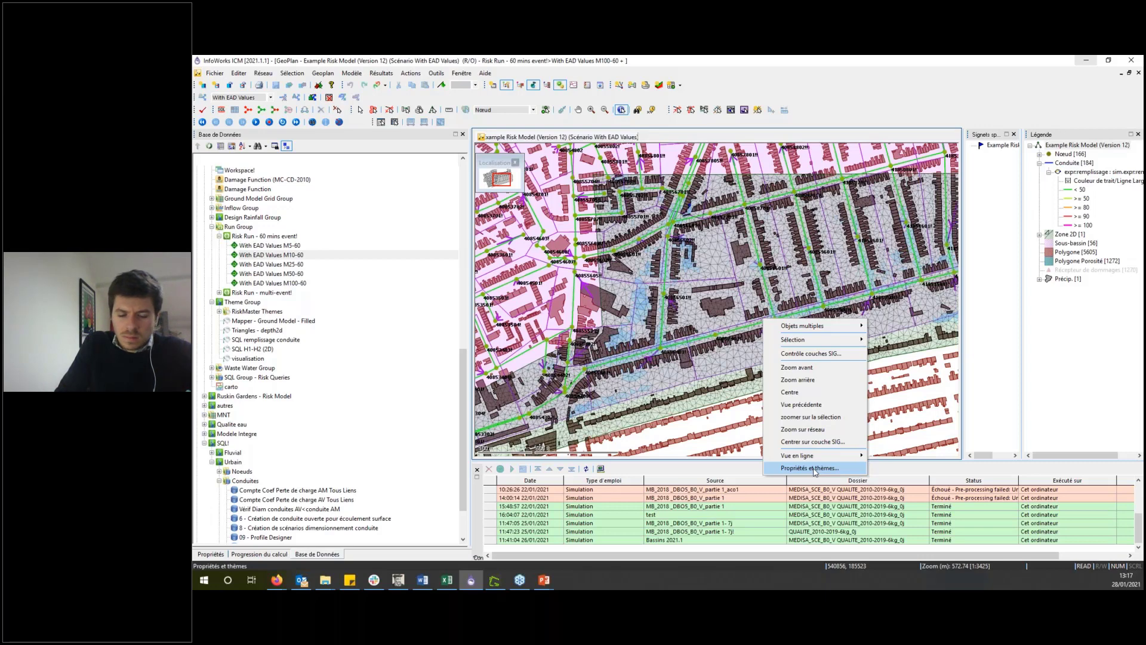
left_click(812, 468)
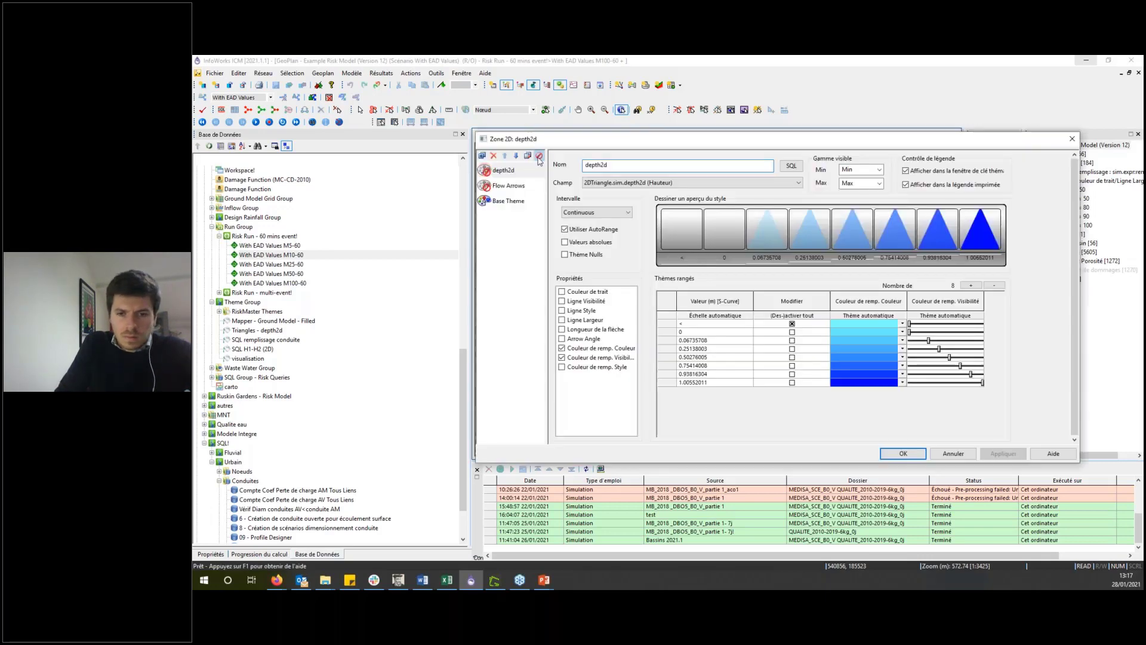
left_click(482, 155)
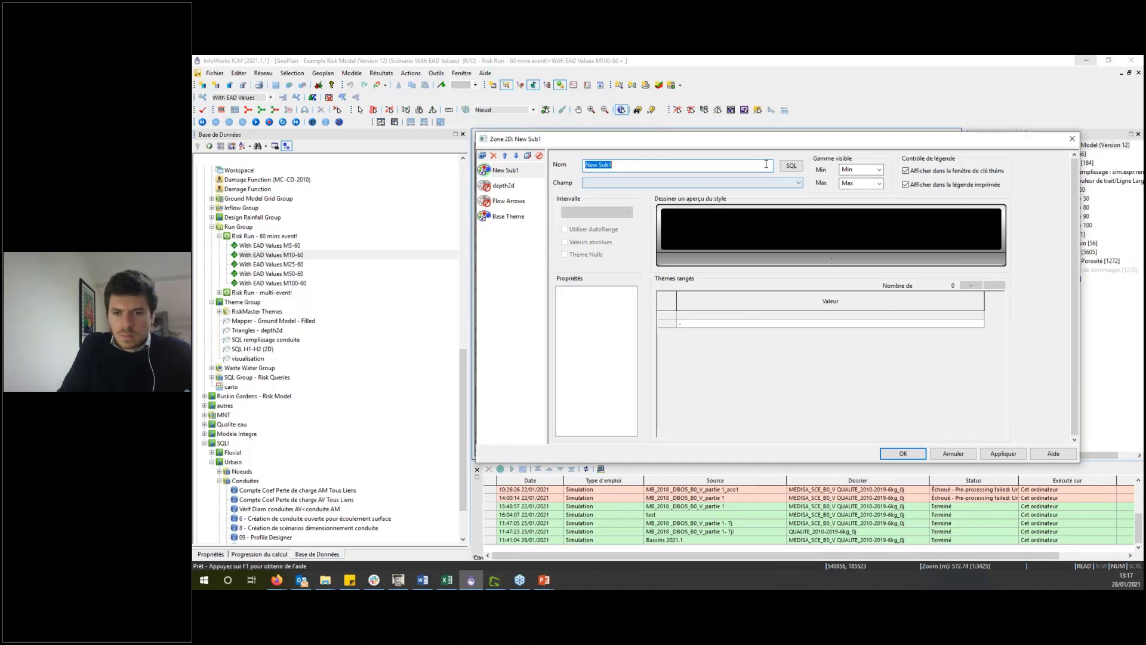
Step: Create a new SQL expression titled H1-H2 for the Zone 2D sub-theme
left_click(791, 165)
type("H")
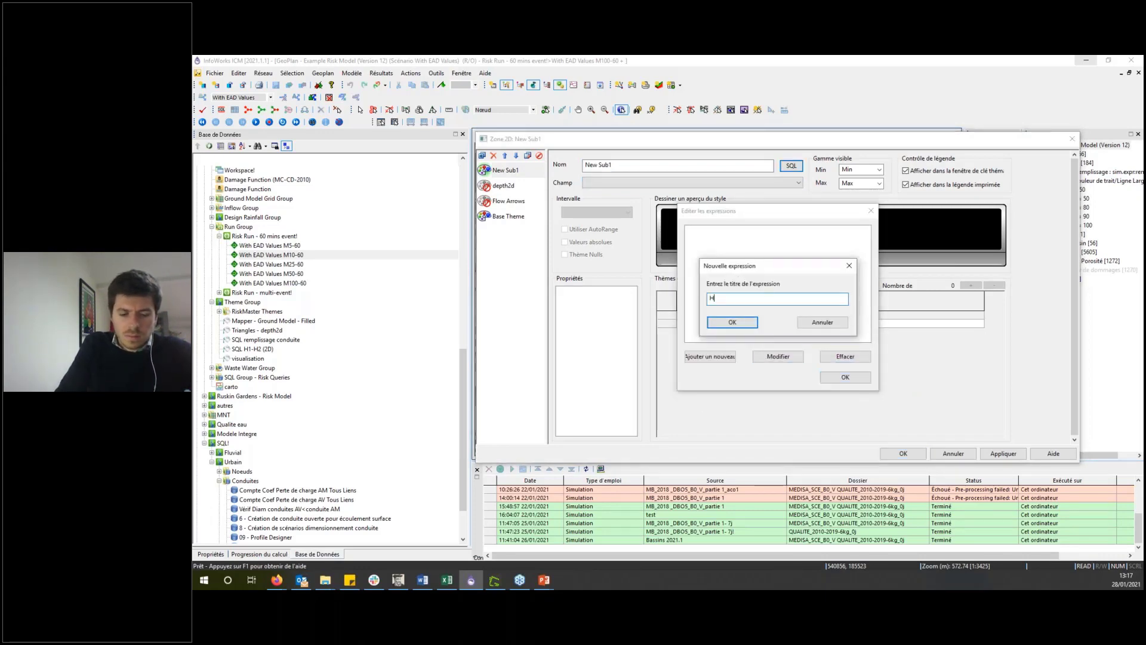
type("1")
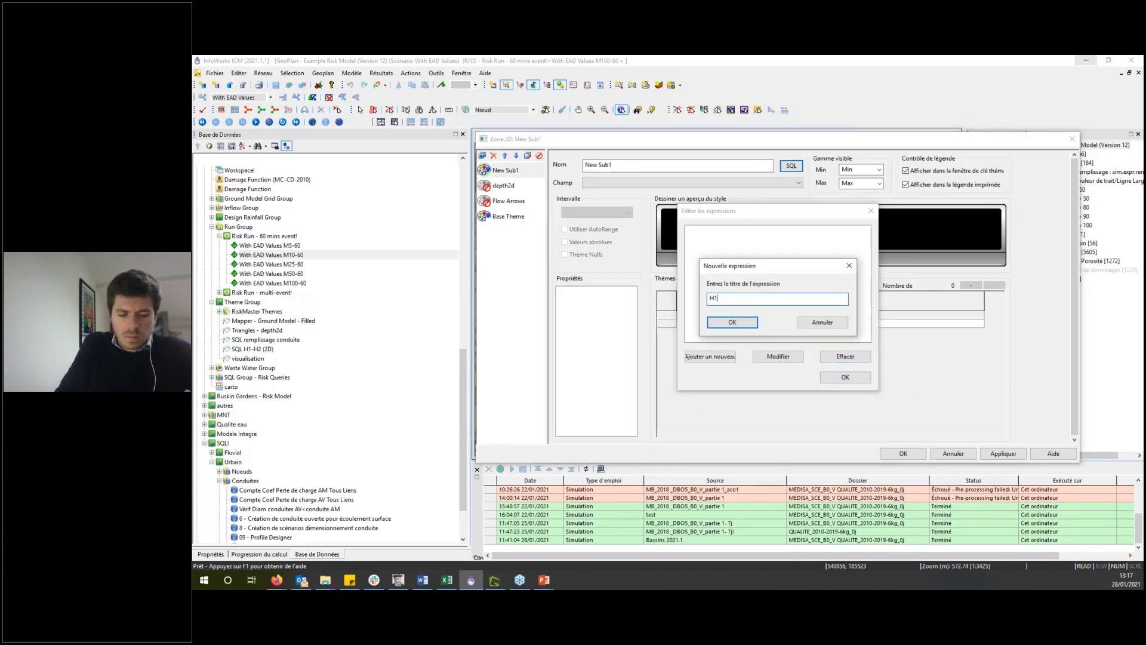
type("-H2")
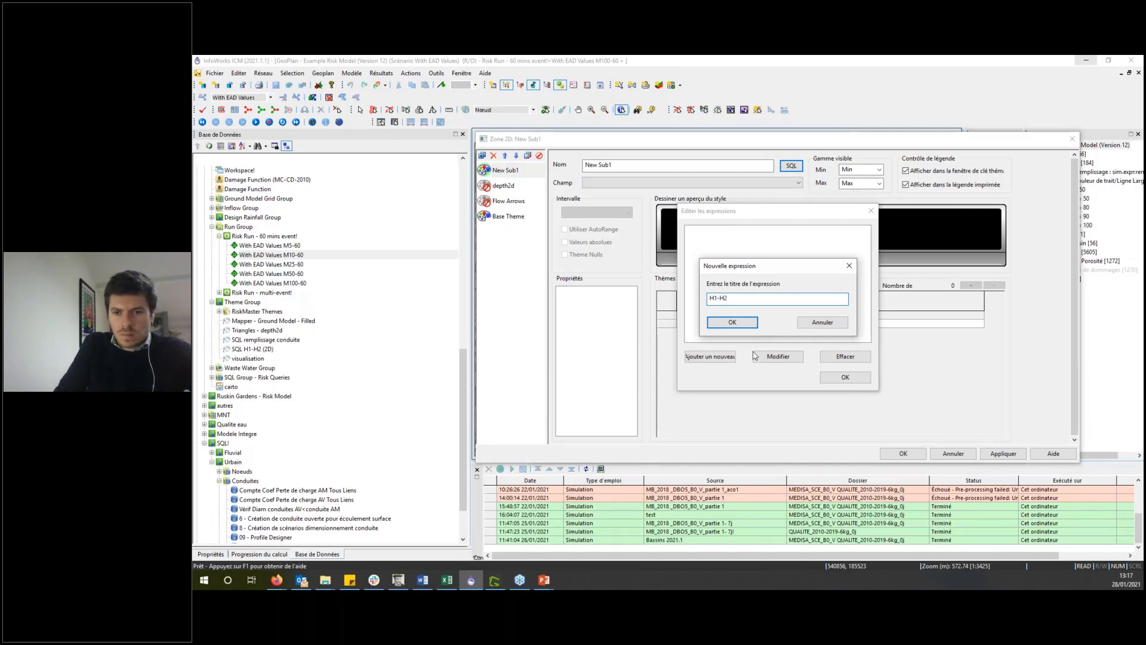
left_click(720, 323)
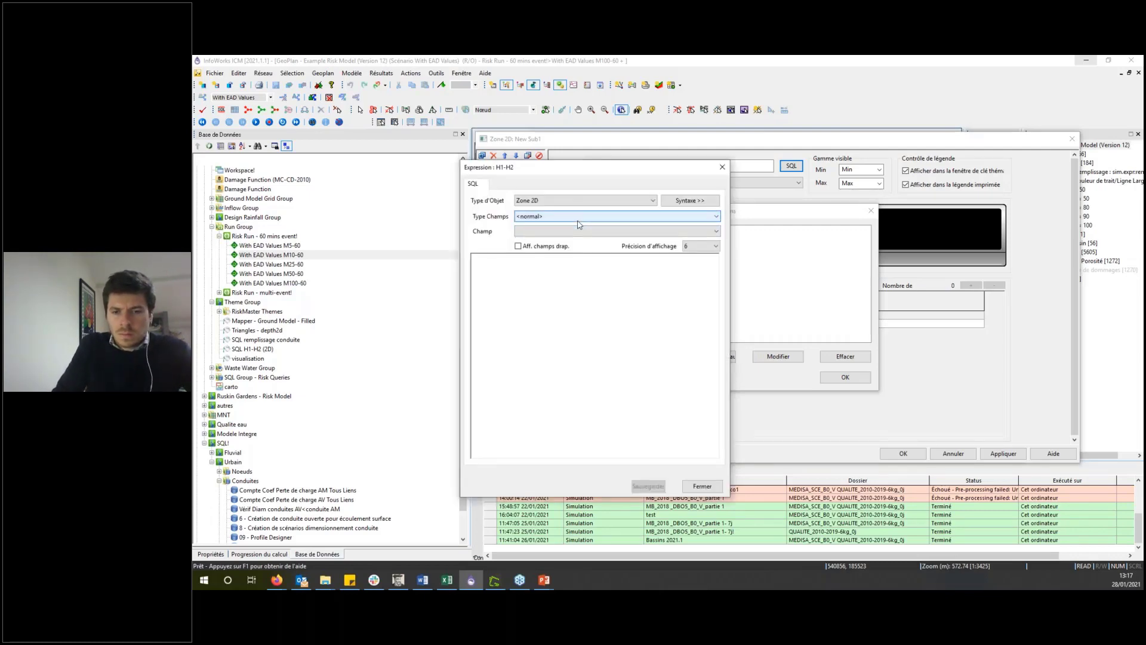
Step: Begin the H1-H2 expression with the sim field depth2d (Hauteur) followed by a minus sign
left_click(578, 218)
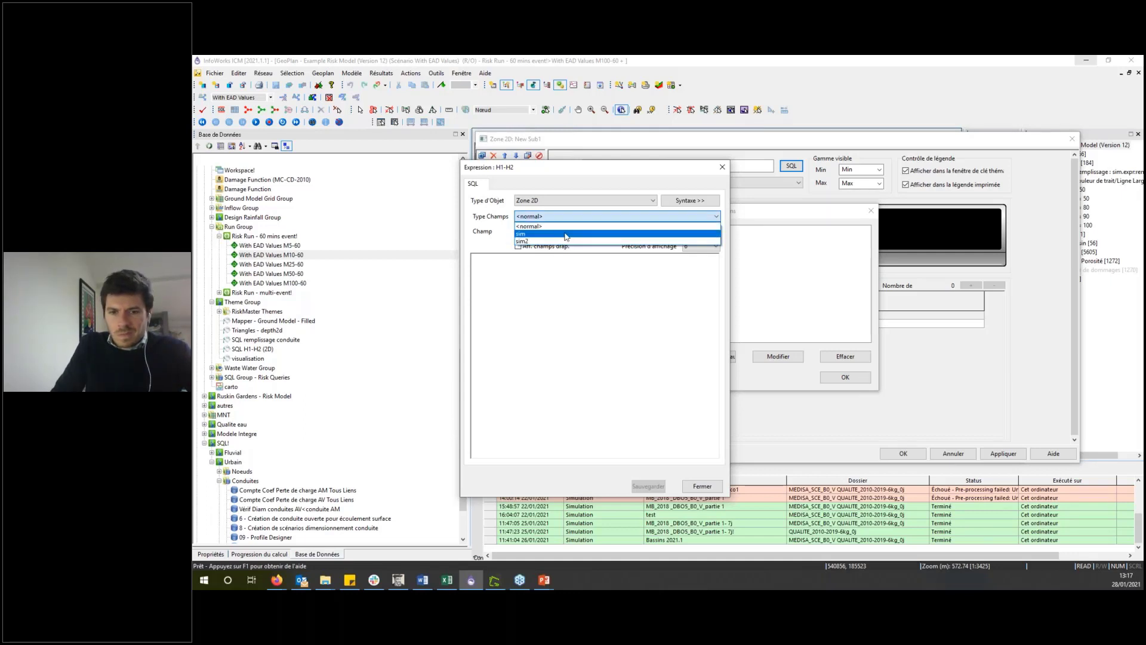
left_click(566, 235)
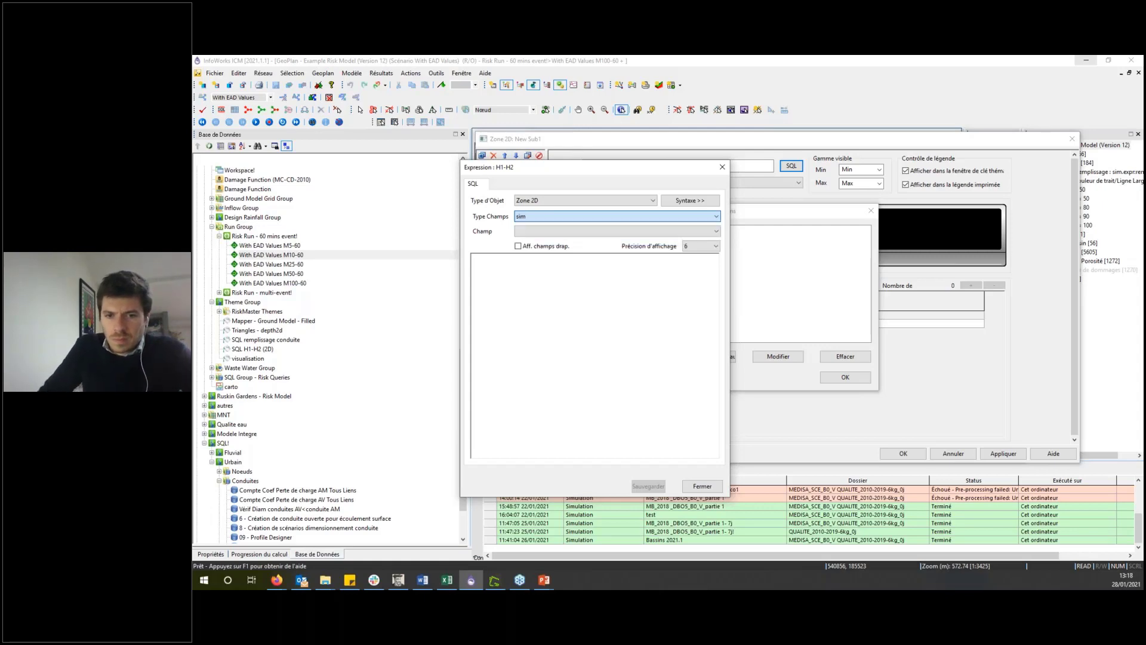
left_click(608, 231)
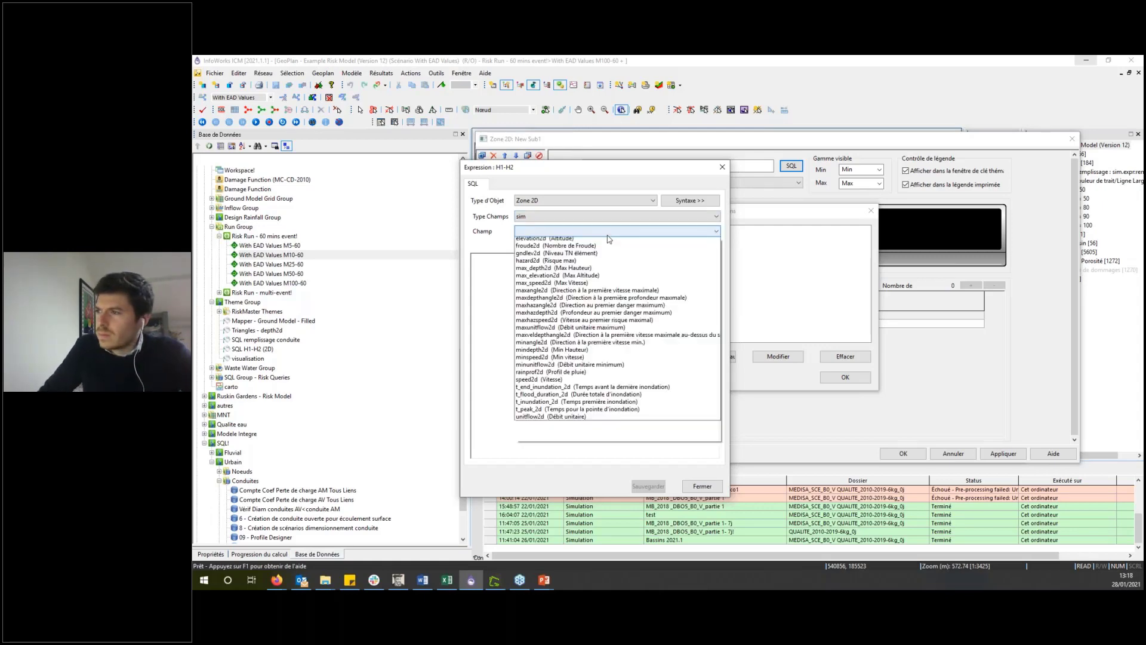
scroll(609, 239, "up", 2)
left_click(606, 270)
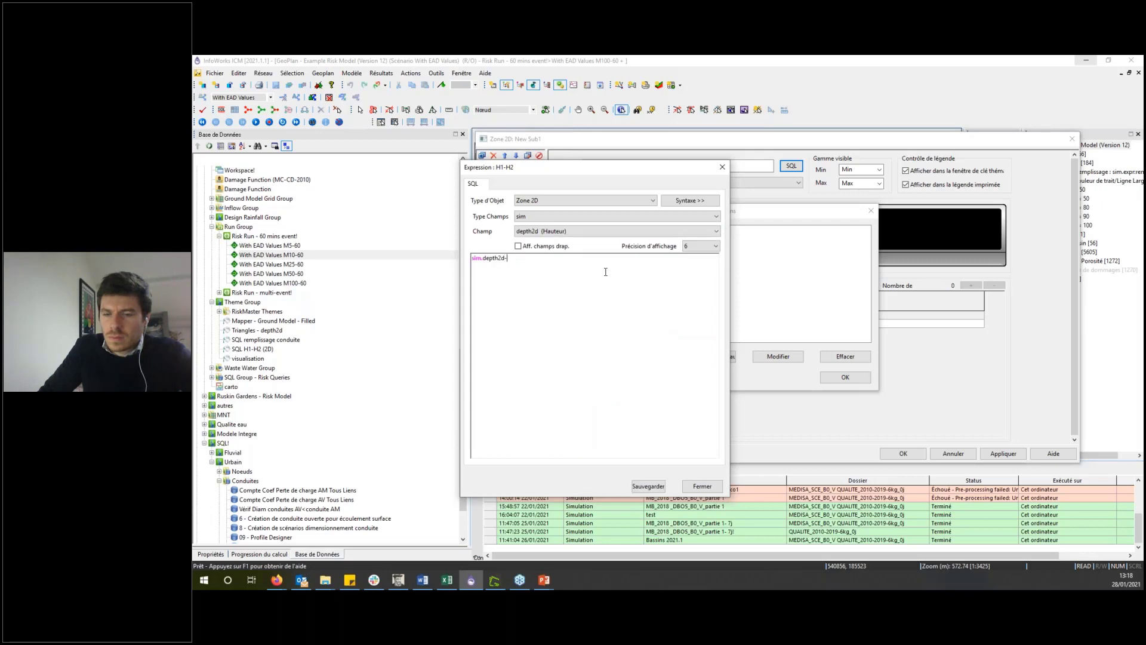
Step: Complete the expression as sim.depth2d-sim2.depth2d with the sim2 depth field, save it and close the expression windows
left_click(594, 216)
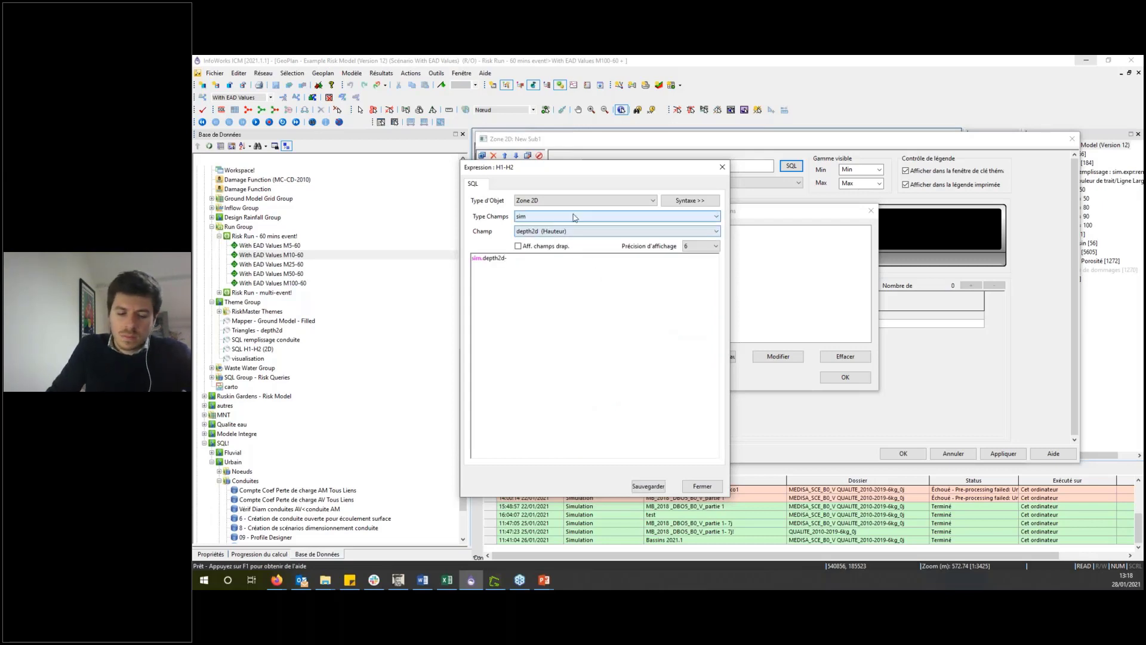
left_click(561, 241)
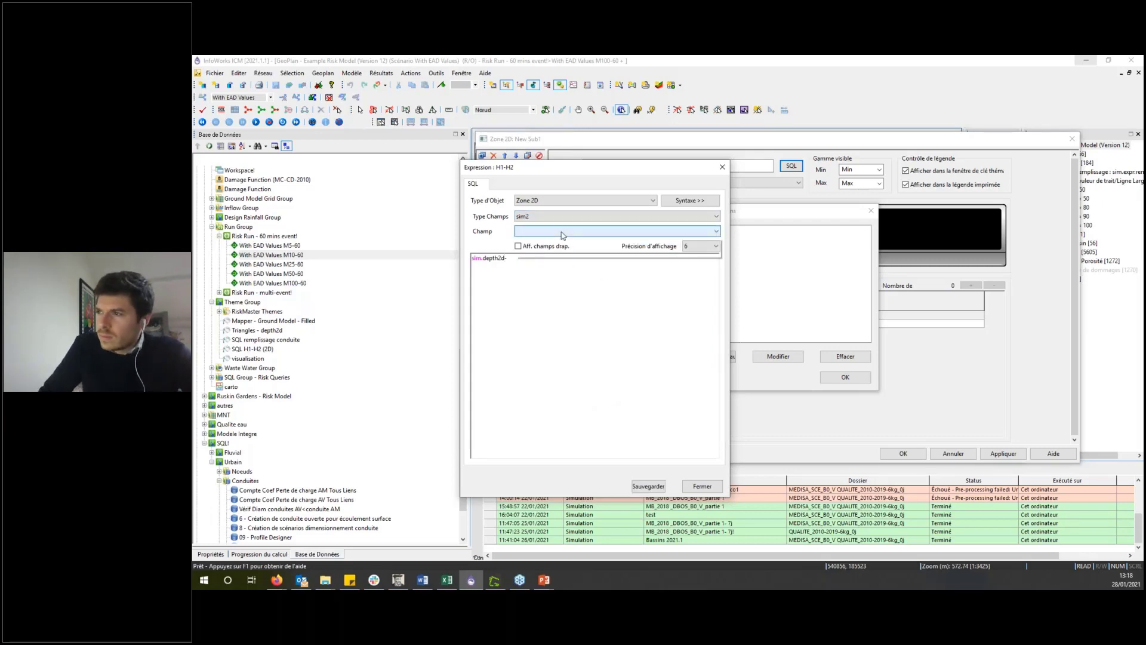
left_click(561, 235)
scroll(561, 250, "up", 2)
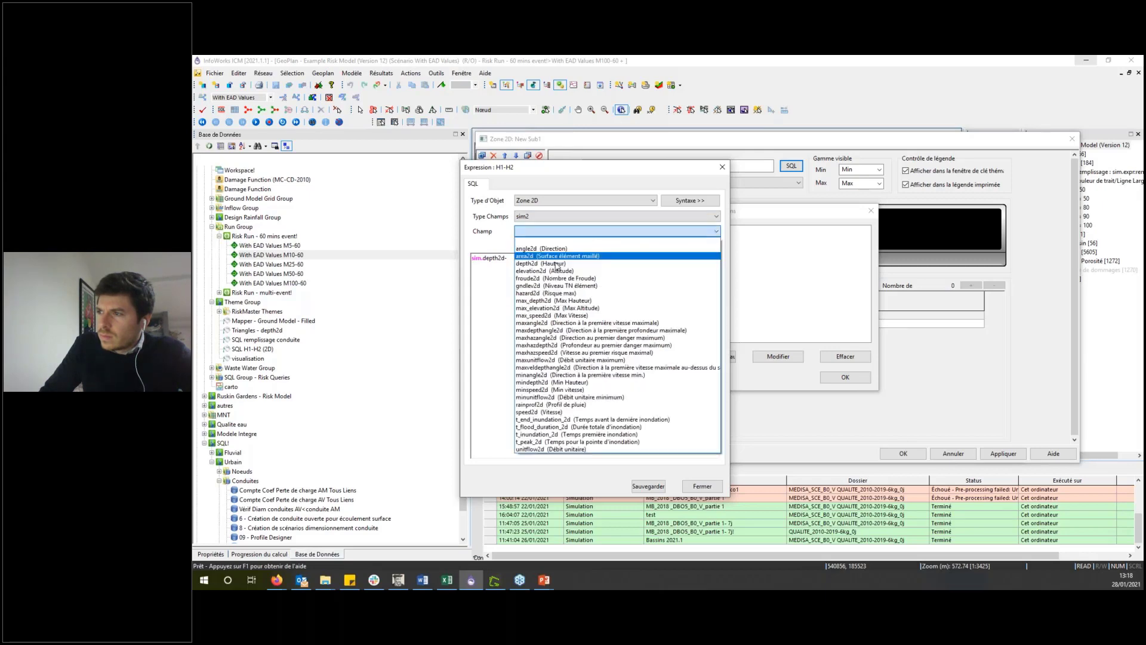
left_click(564, 269)
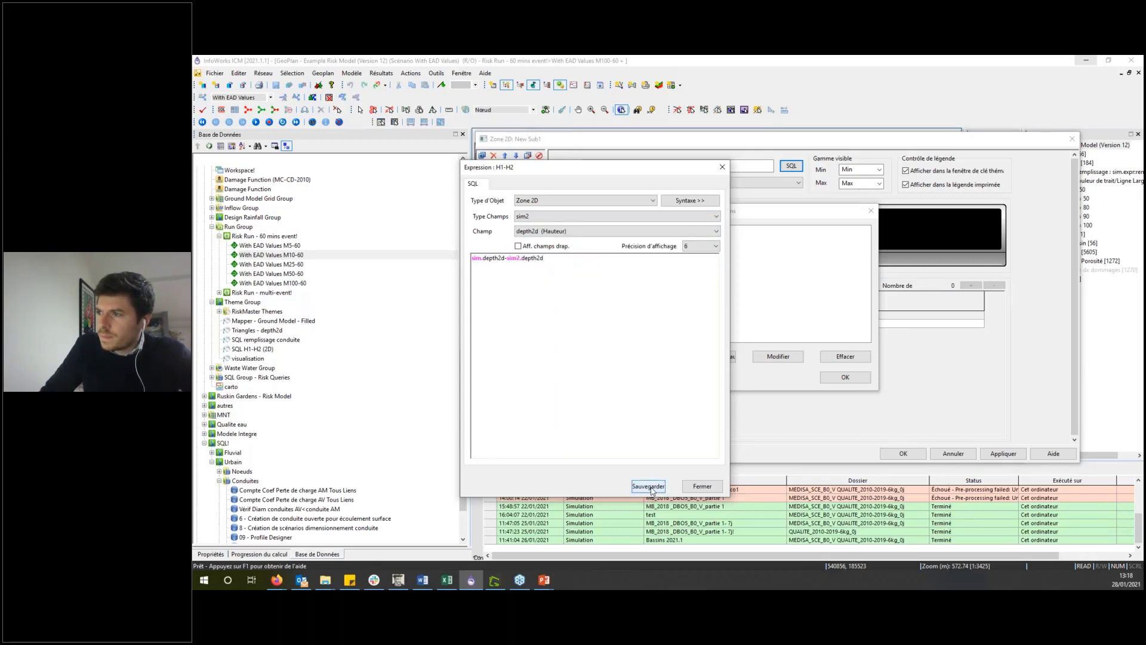
left_click(652, 490)
left_click(718, 484)
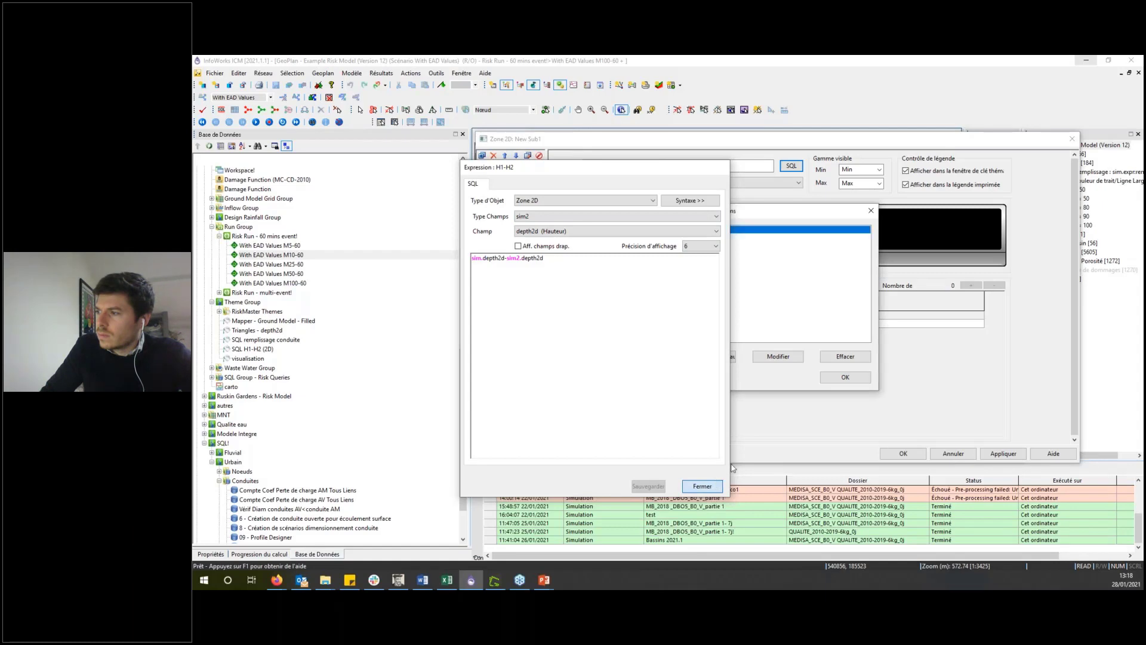
left_click(839, 378)
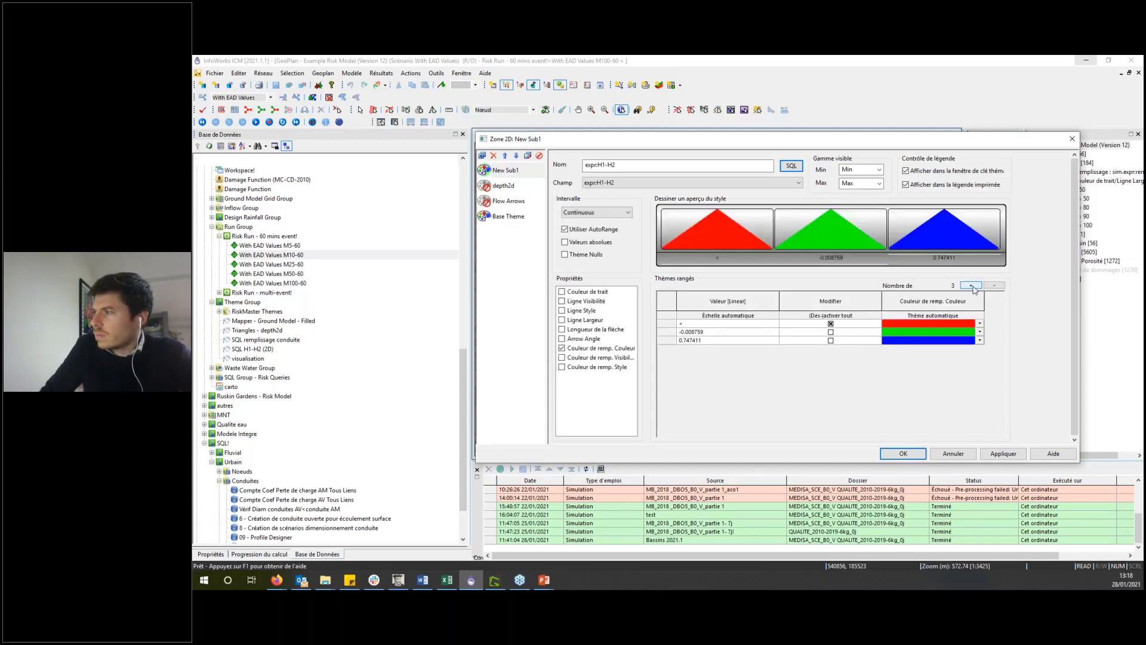
Step: Split the expr:H1-H2 theme into six ranges and enable manual editing for all of them
left_click(973, 288)
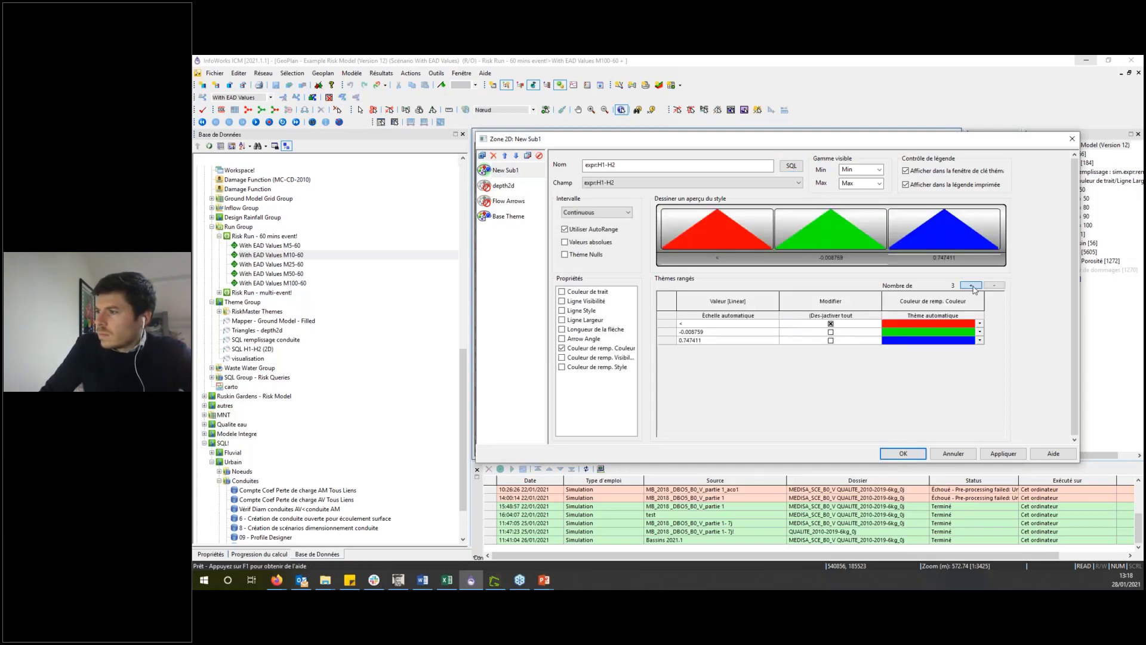
left_click(974, 288)
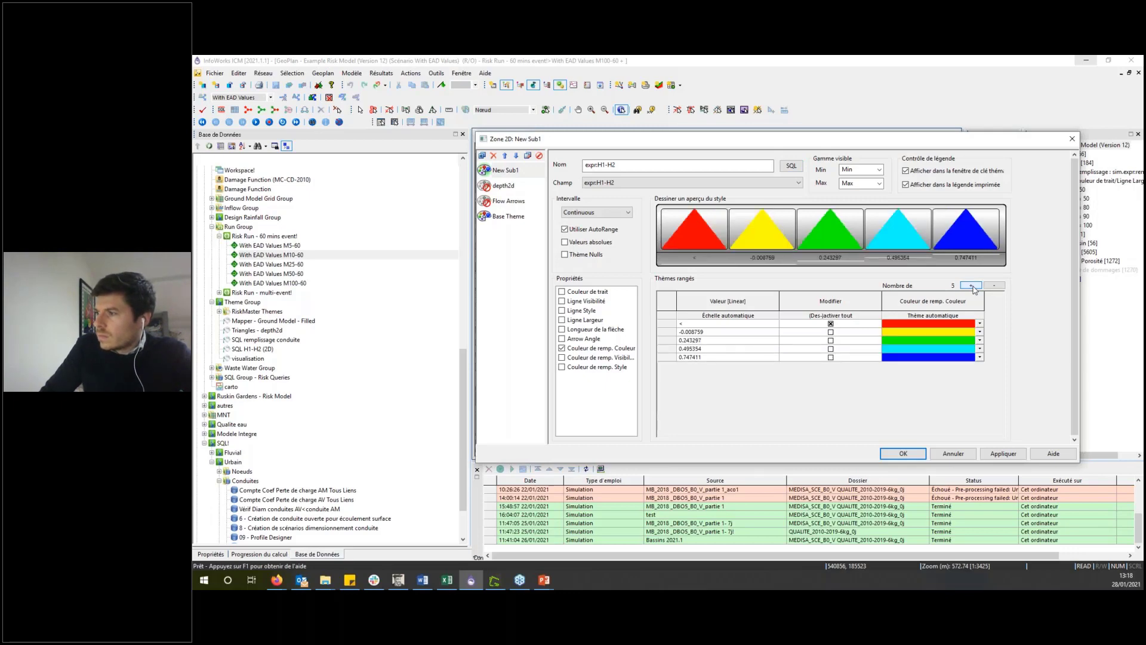
left_click(974, 288)
left_click(836, 315)
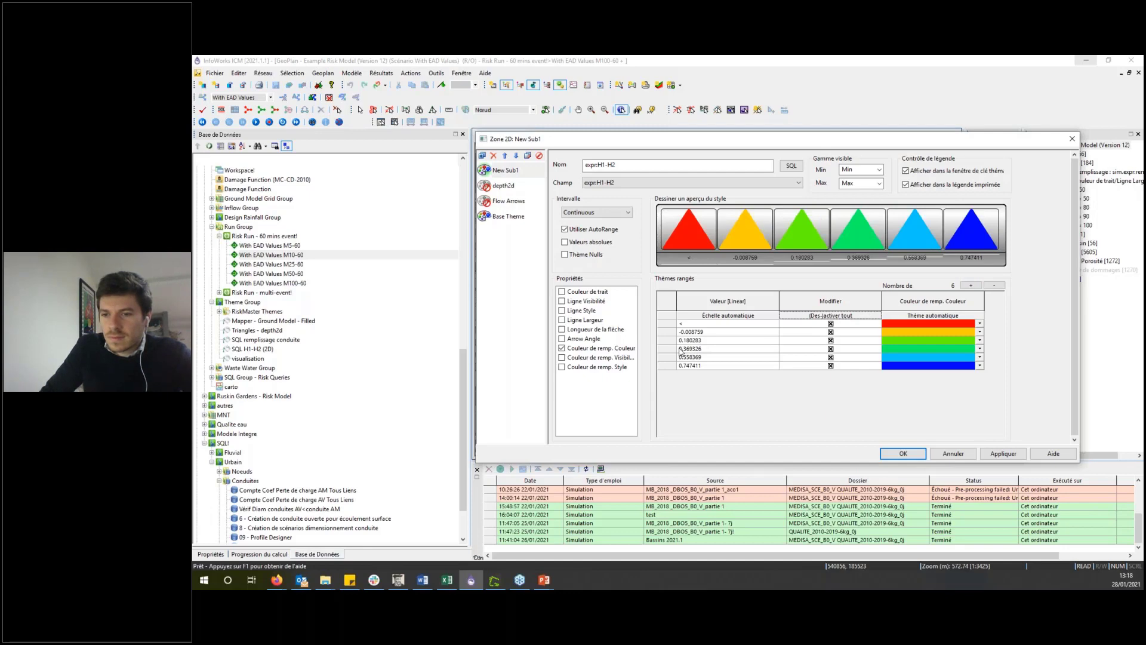
Step: Set the thresholds of the fourth, fifth and sixth H1-H2 ranges to 0, 0.01 and 0.1
left_click(703, 349)
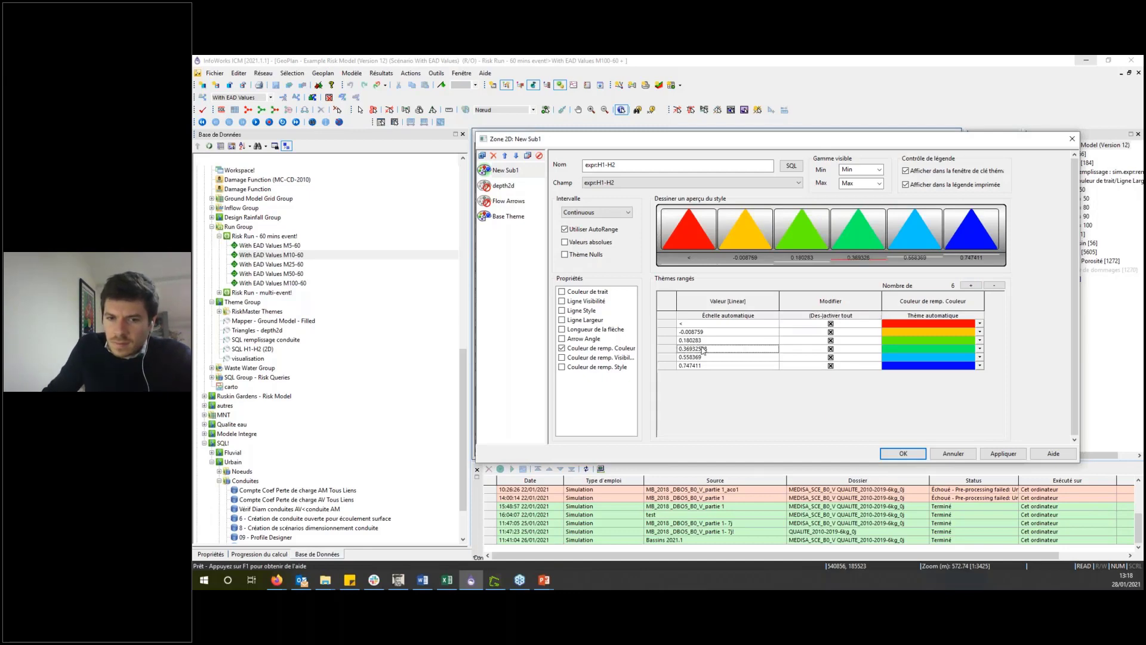
type("0")
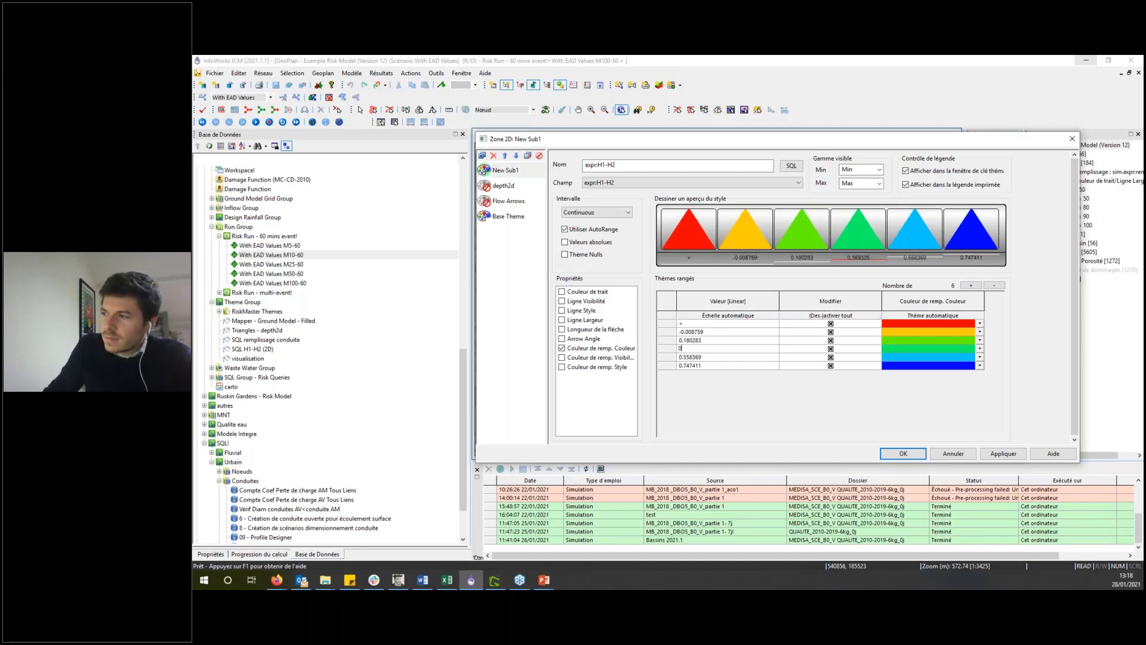
key("Return")
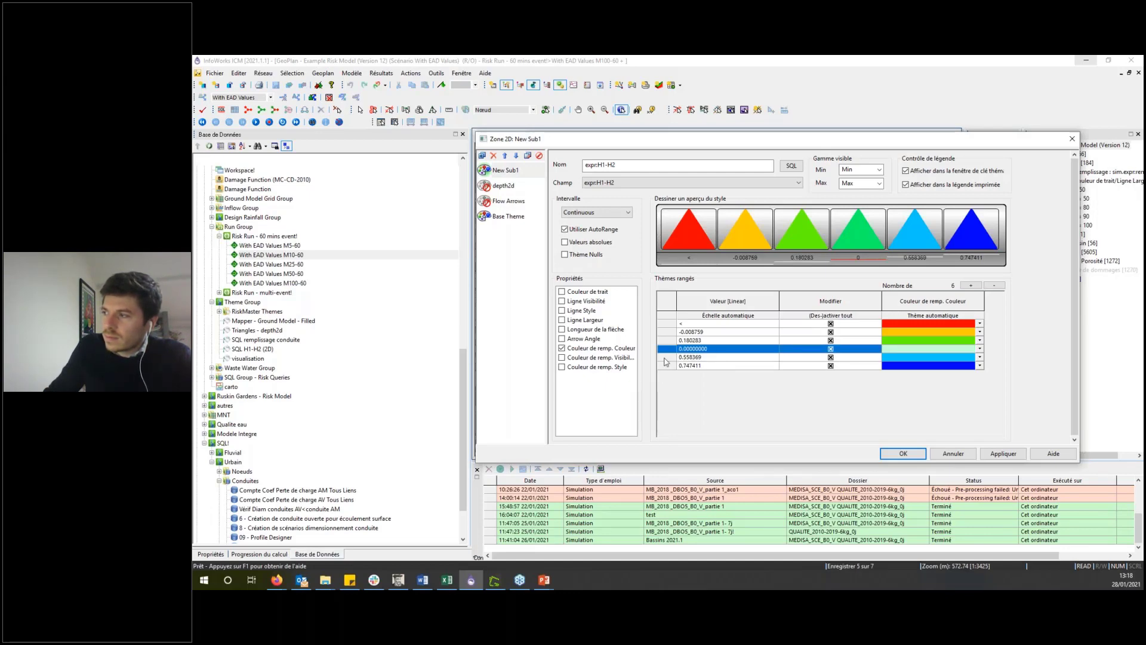
left_click(700, 359)
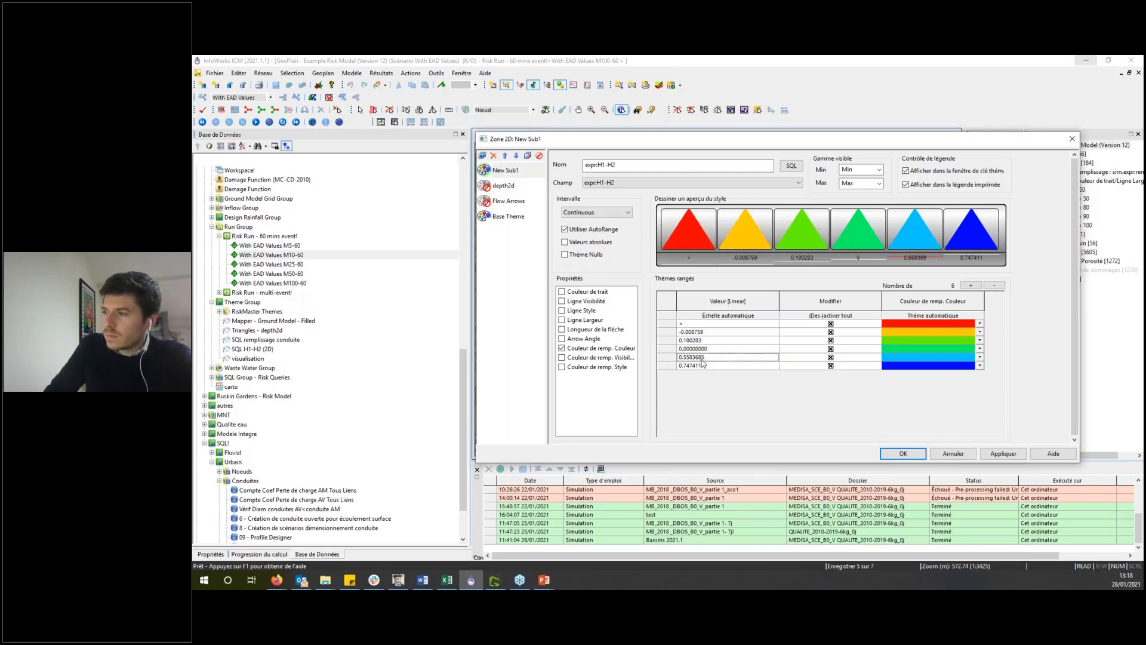
type("0.0")
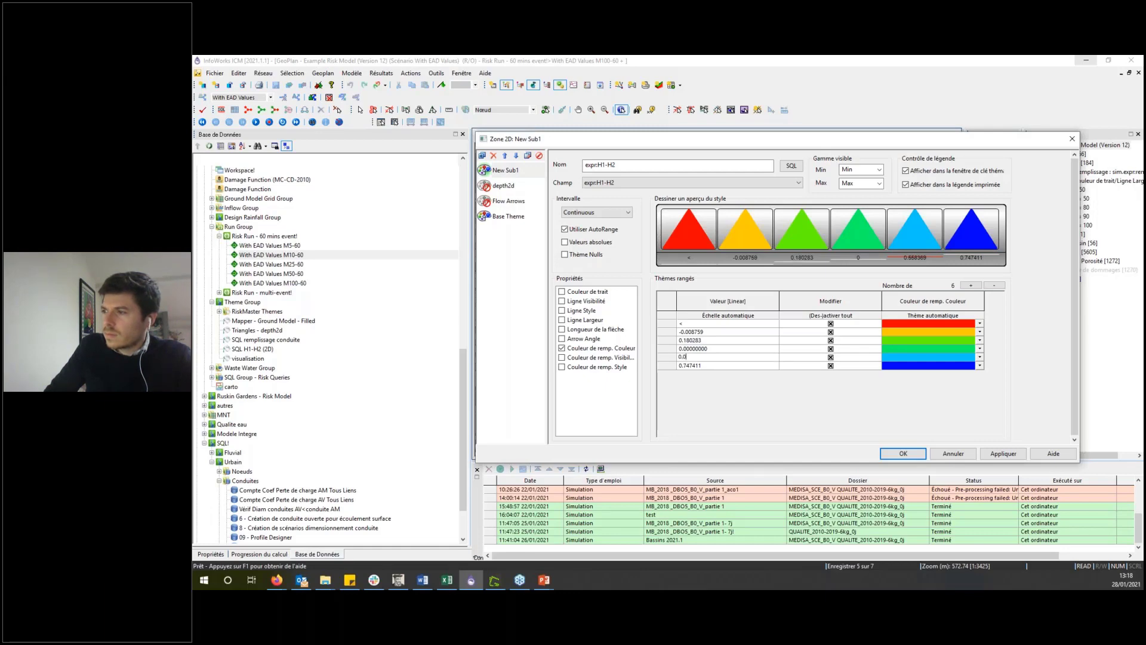
type("1")
key("Return")
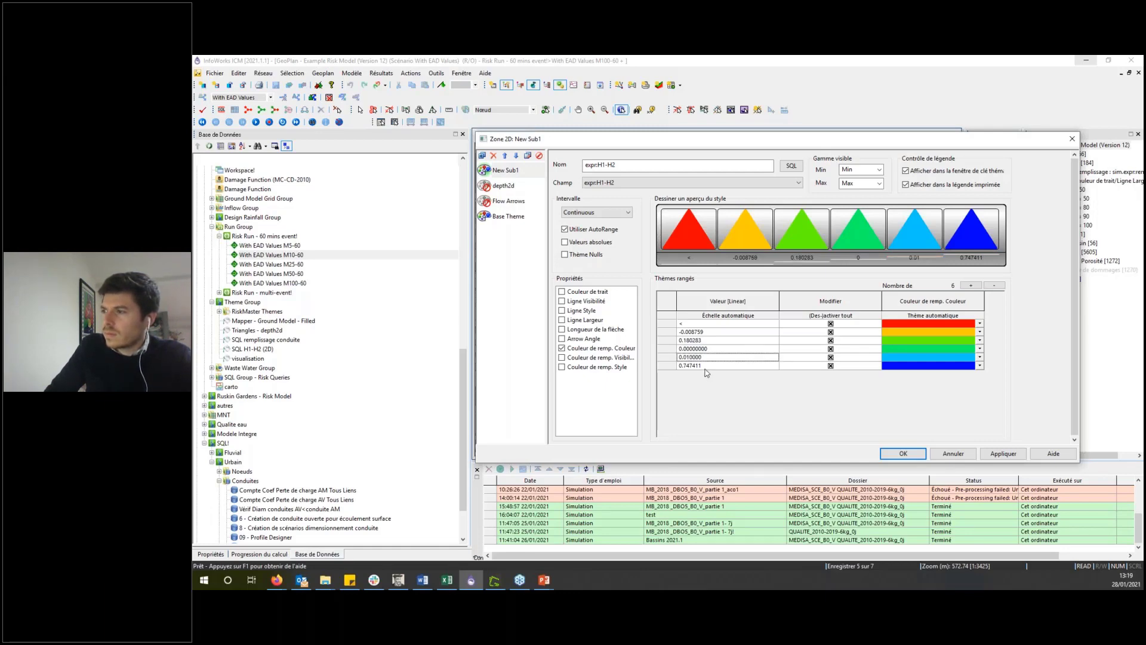
left_click(704, 340)
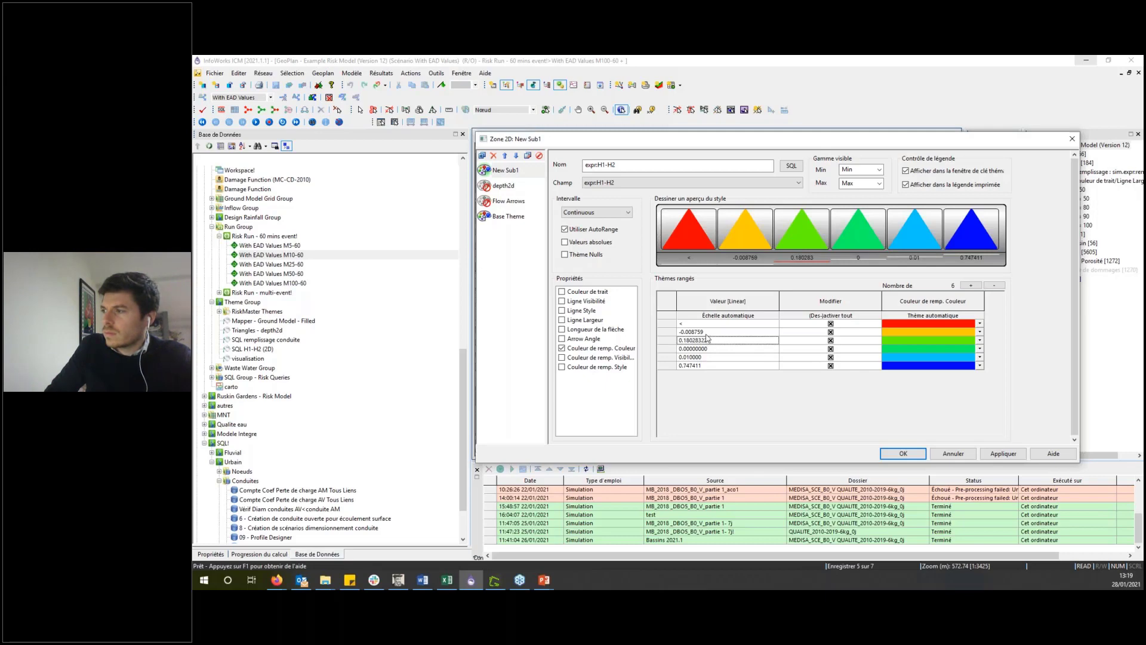
left_click(686, 366)
type("0.")
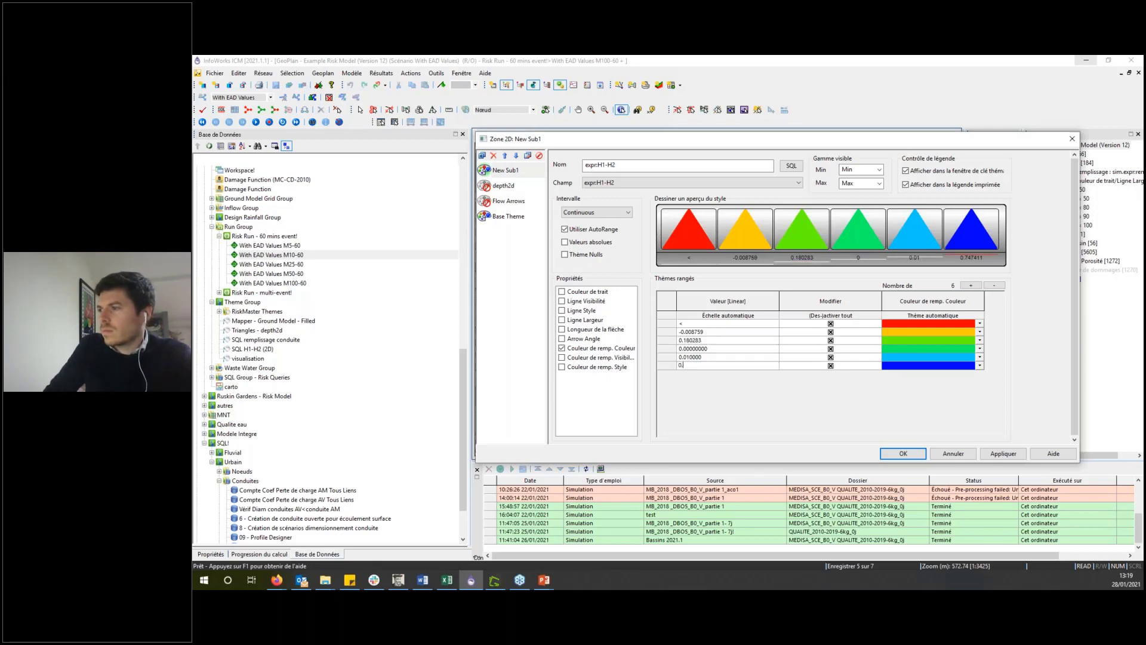
type("100000")
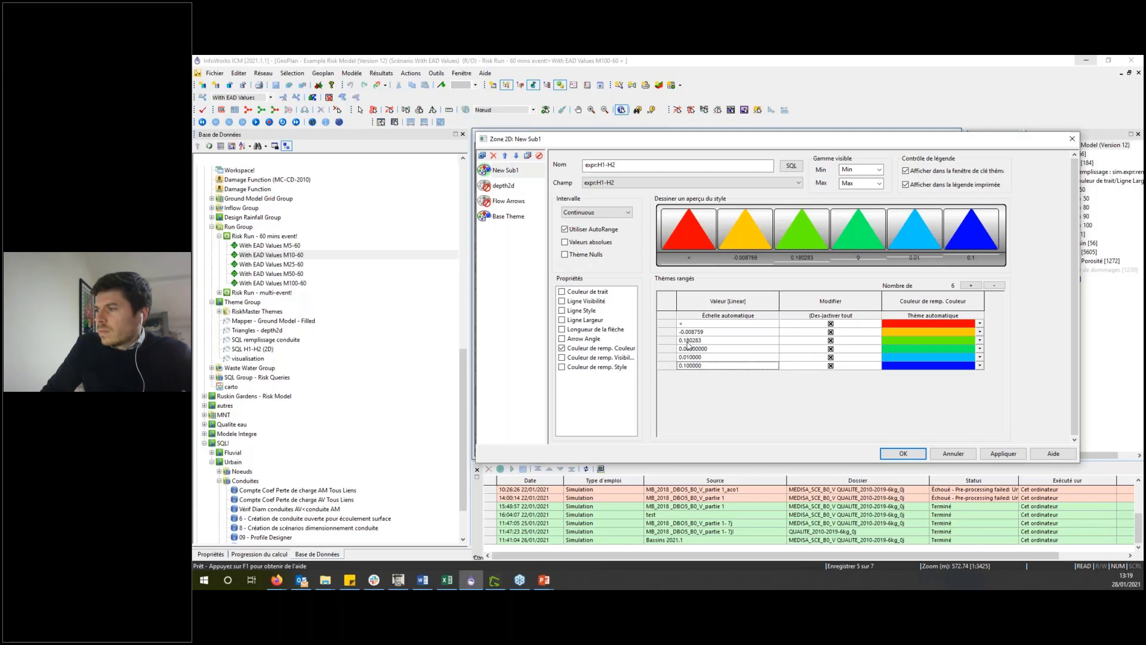
Step: Set the threshold of the third H1-H2 range to -0.1 and of the second to -0.2
double_click(691, 339)
type("-0.1")
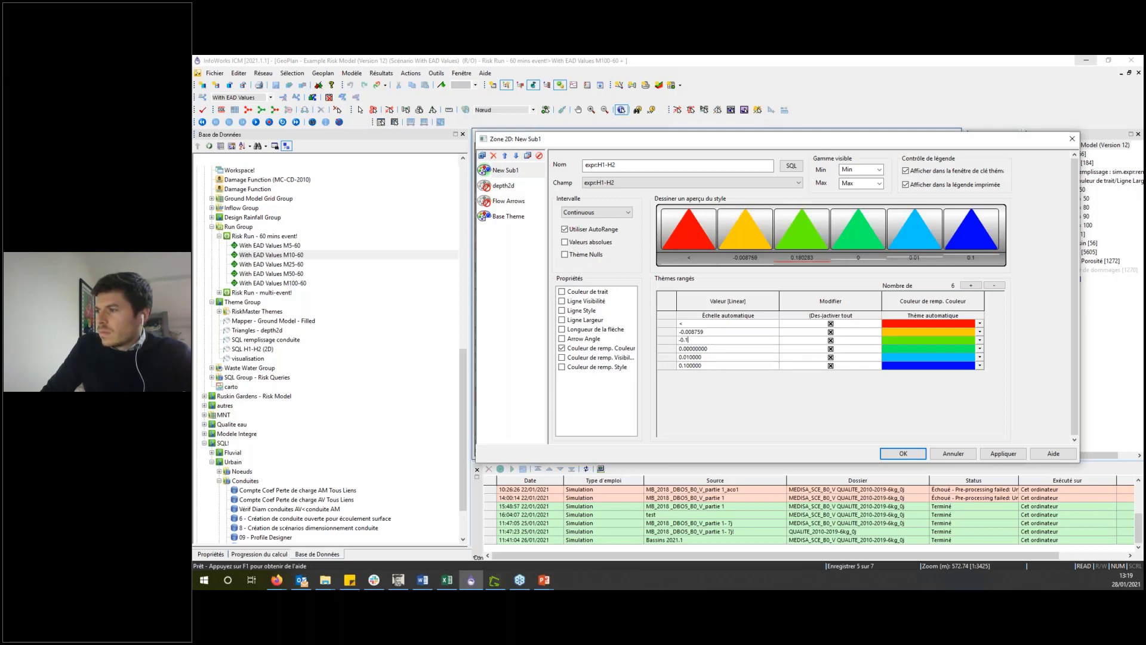
key("Up")
type("-0.2")
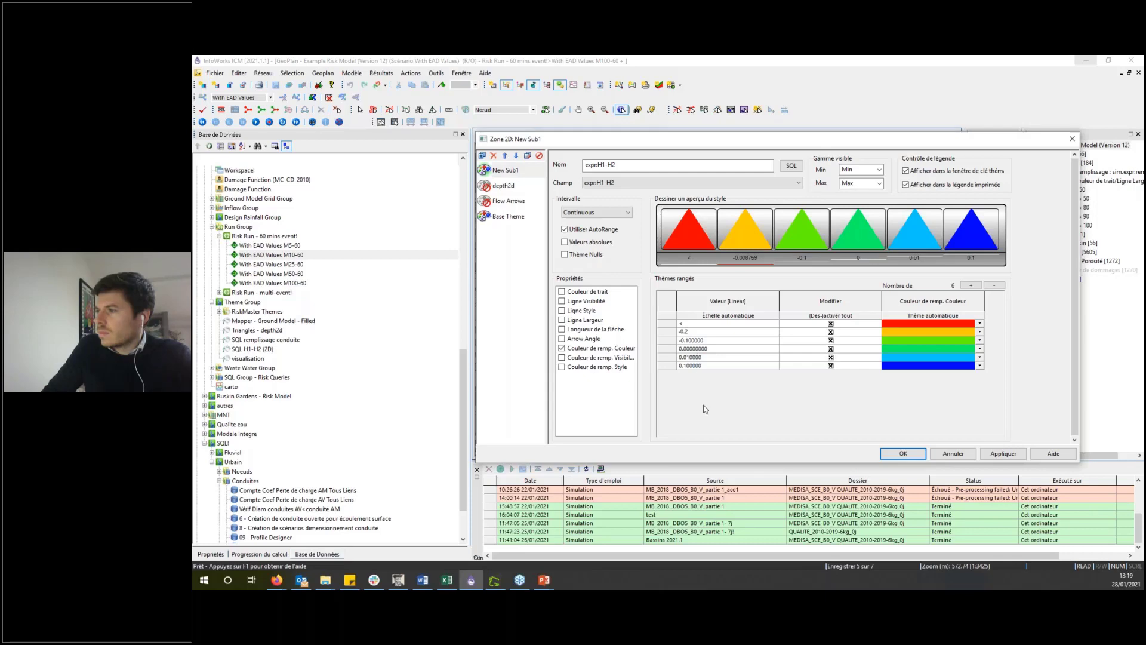
key("Return")
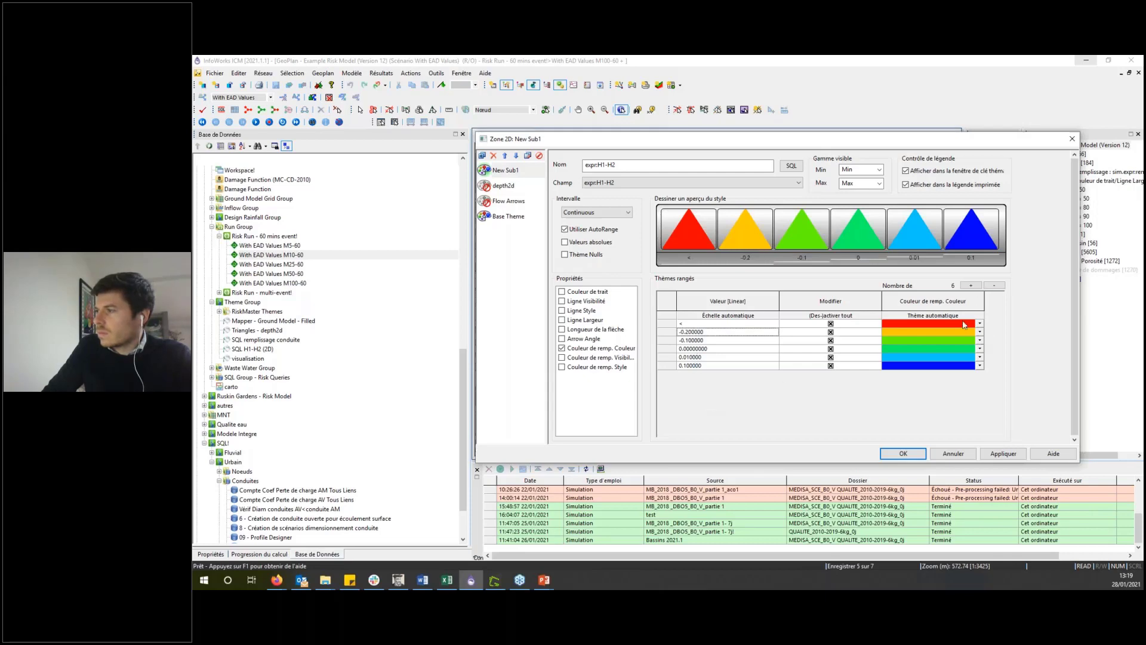
Step: Recolour the ranges with the automatic red-to-blue gradient through magenta, make the 0 range green, and apply the theme to the map
left_click(954, 315)
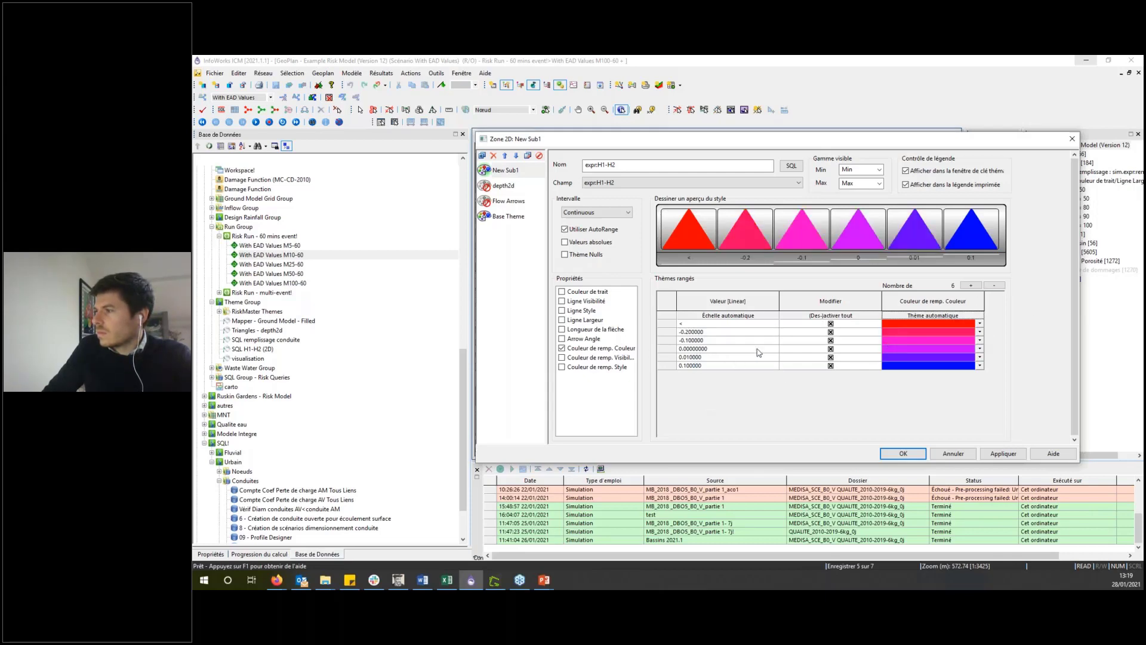
left_click(980, 348)
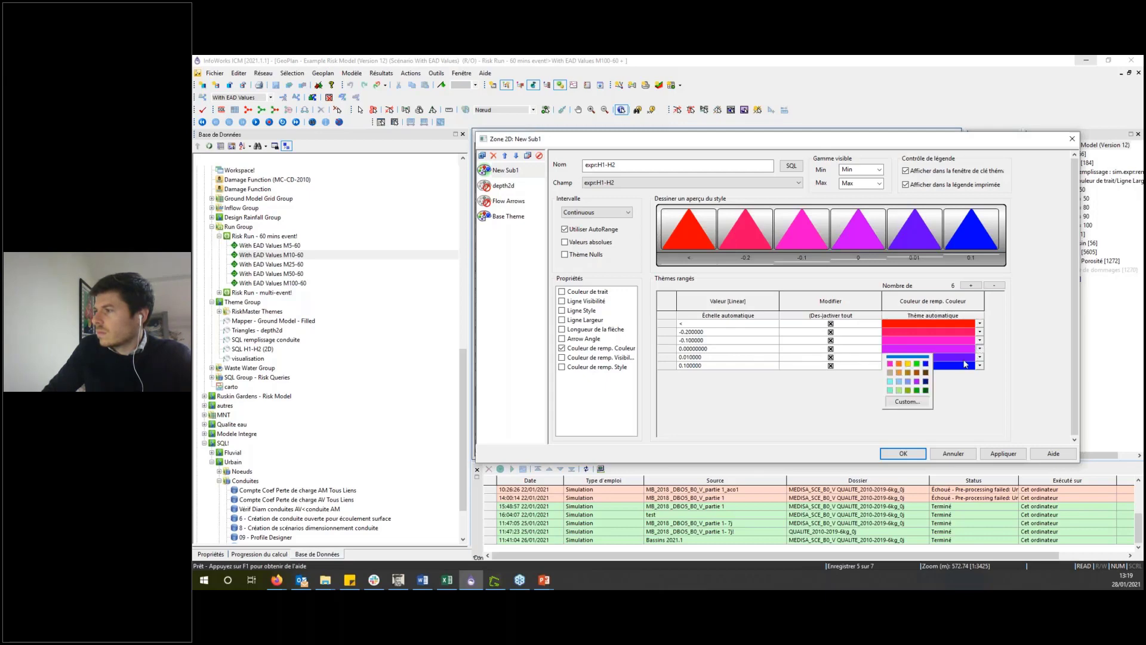
left_click(917, 364)
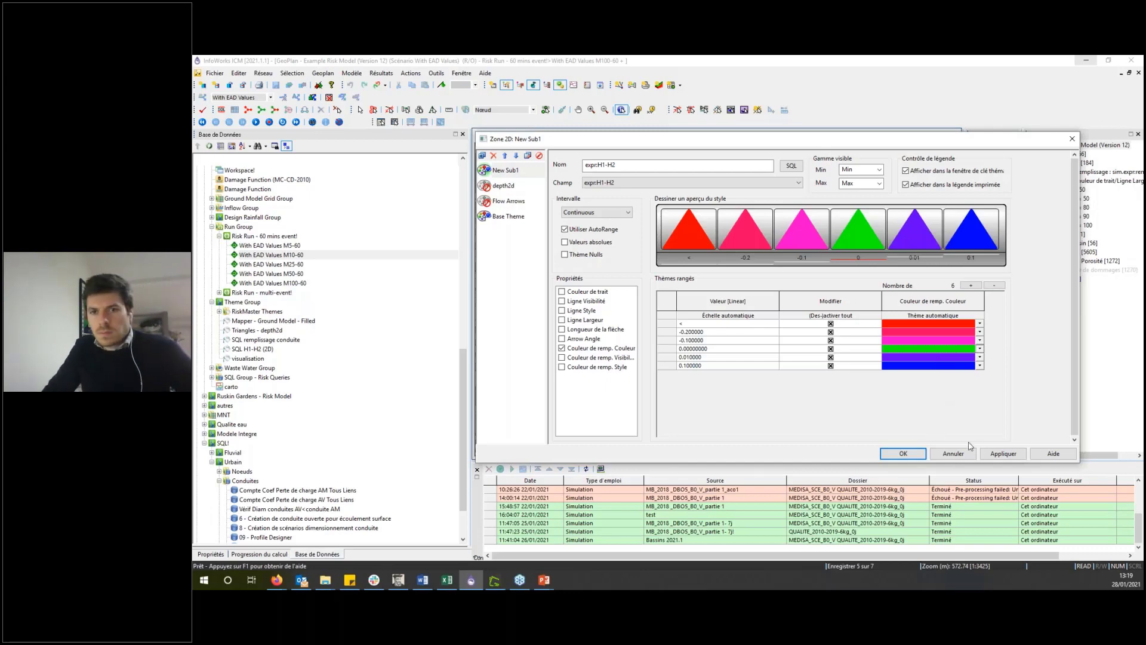
left_click(1022, 454)
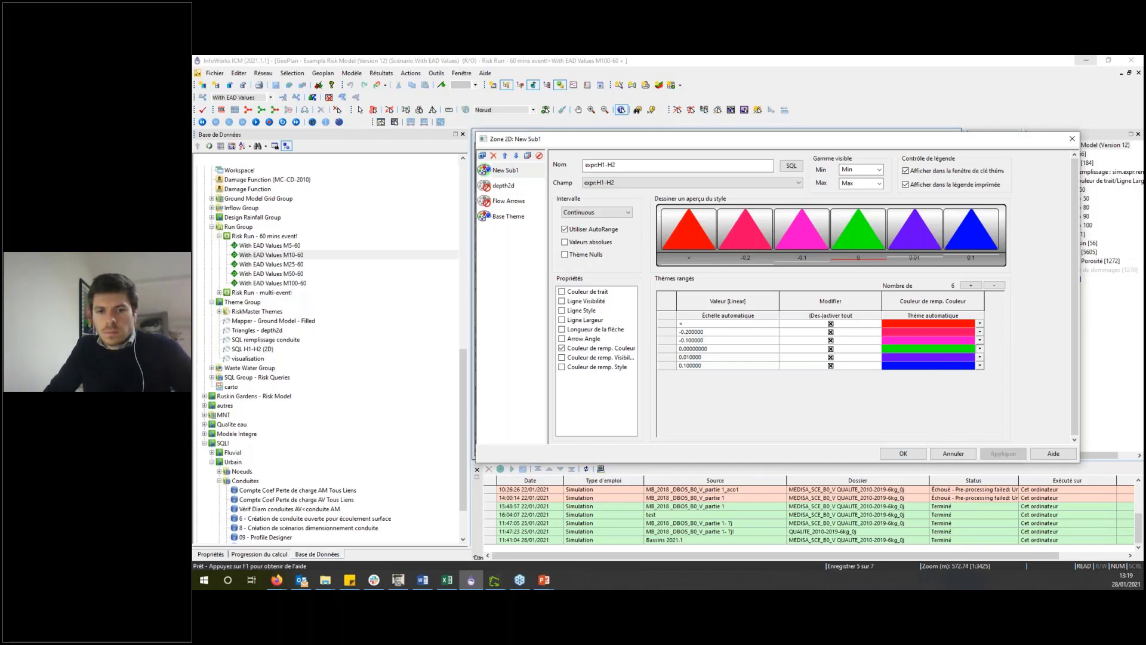
left_click(910, 454)
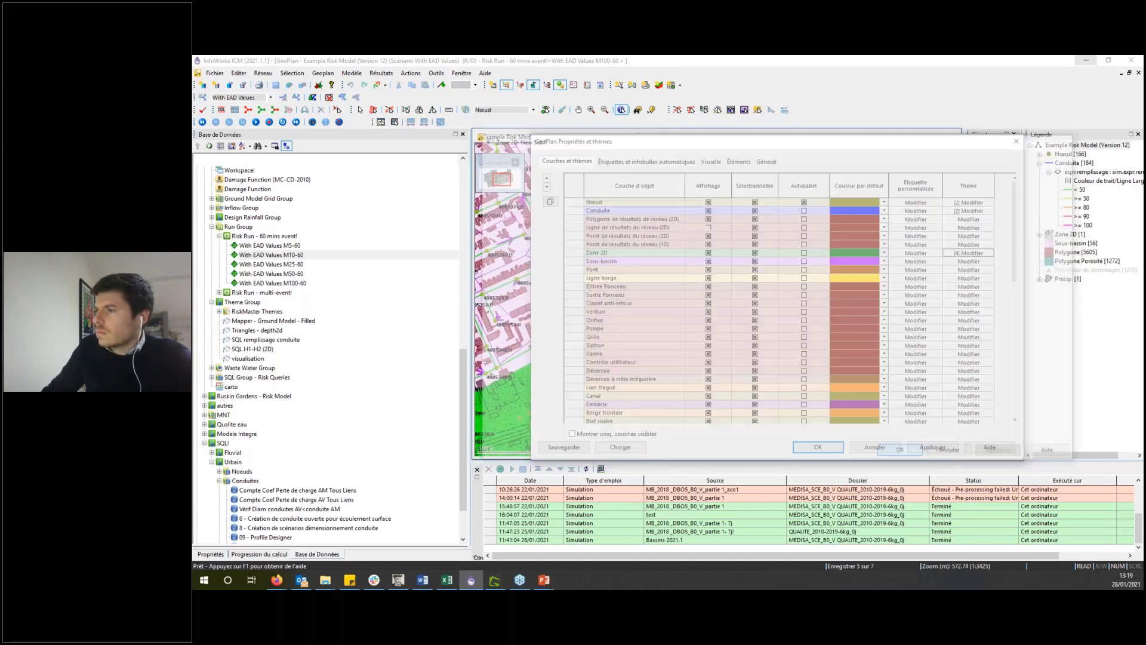
left_click(841, 448)
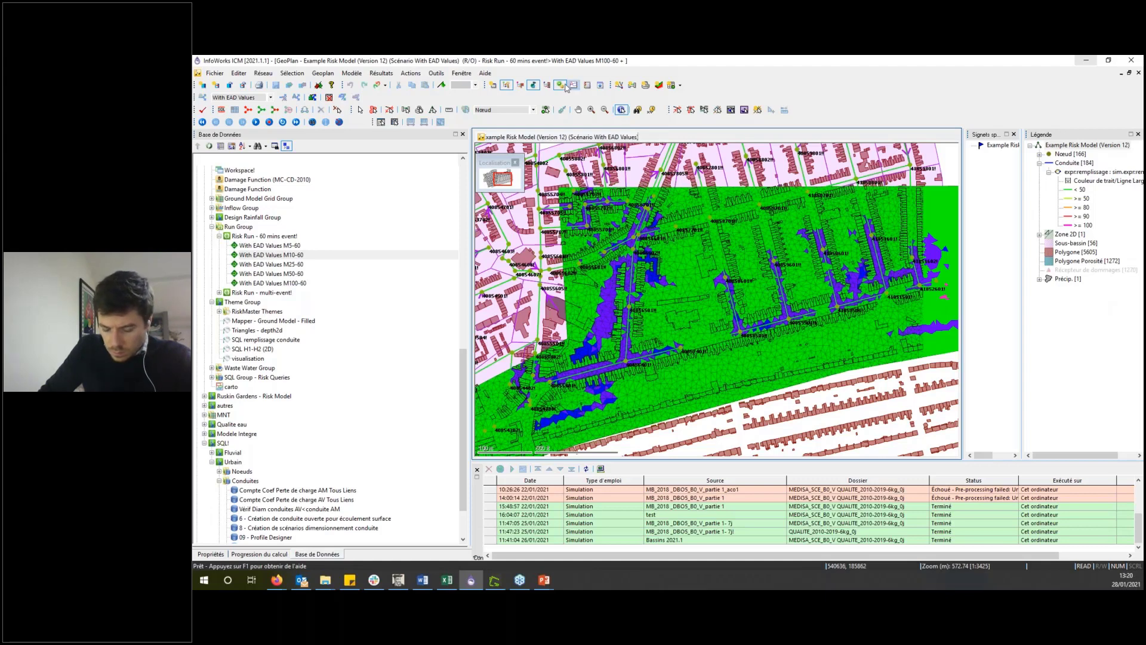
Step: Frame the flooded streets at the eastern end of the 2D zone and save the position as spatial bookmark vue test 1
left_click(326, 78)
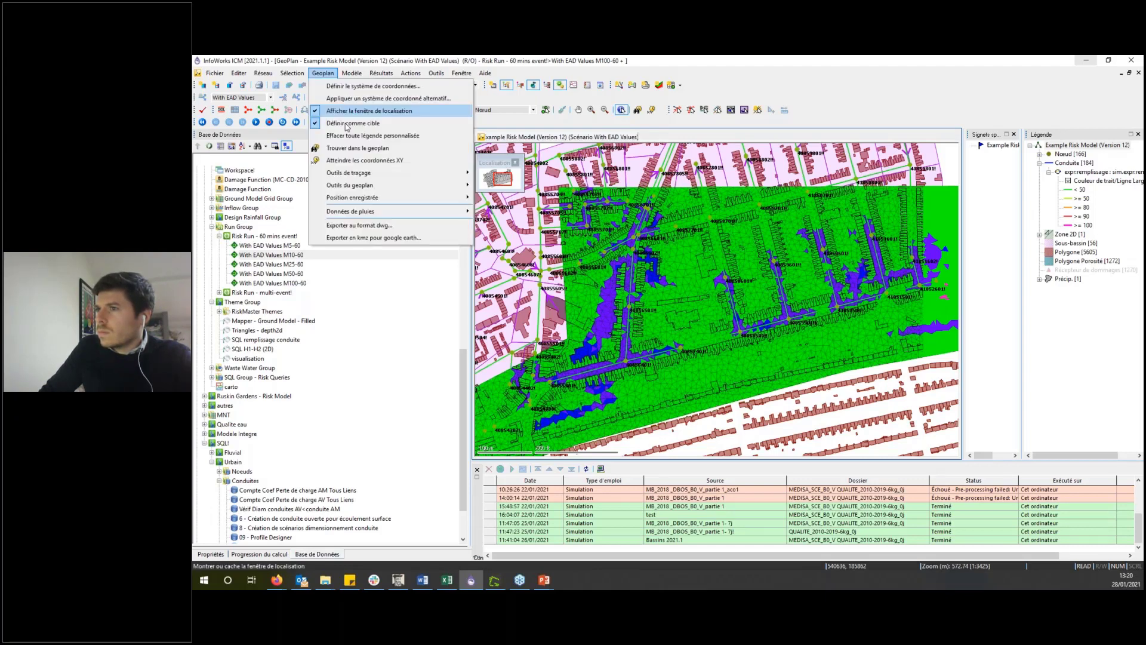
mouse_move(356, 191)
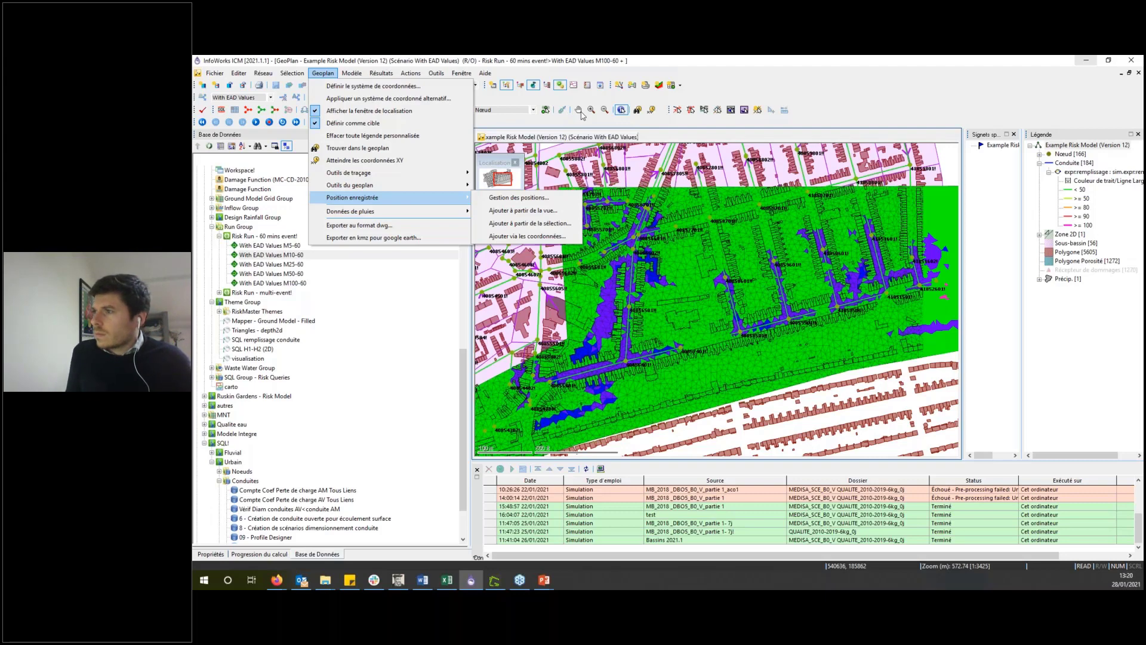
left_click(581, 113)
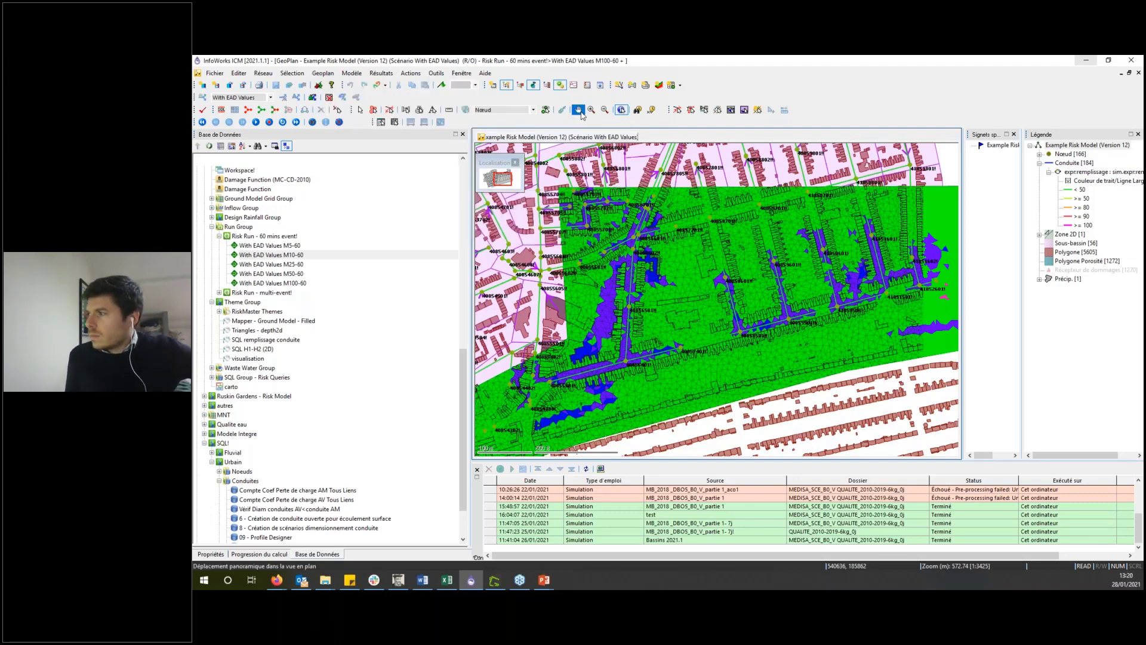
scroll(739, 231, "up", 2)
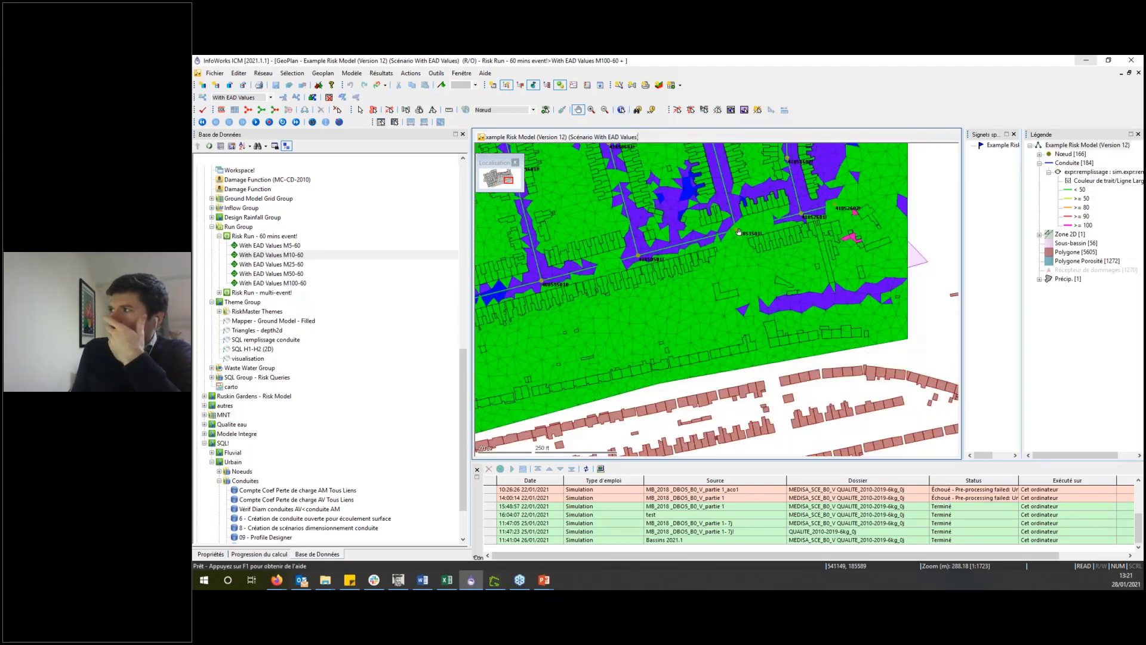
left_click_drag(739, 232, 743, 302)
left_click(323, 73)
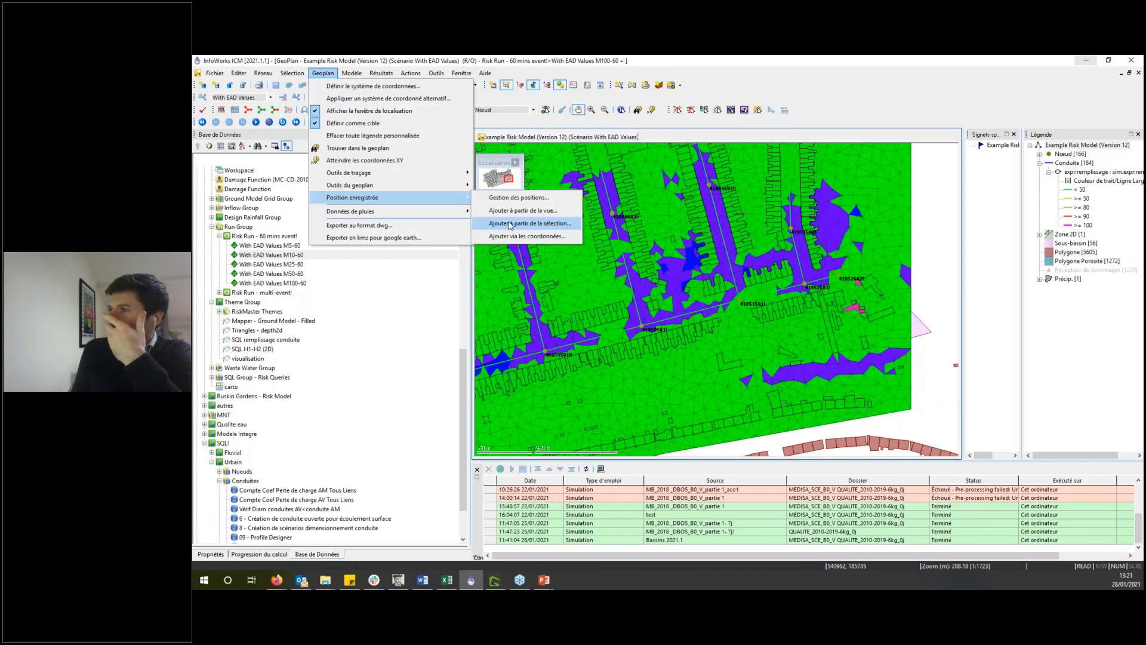
left_click(511, 224)
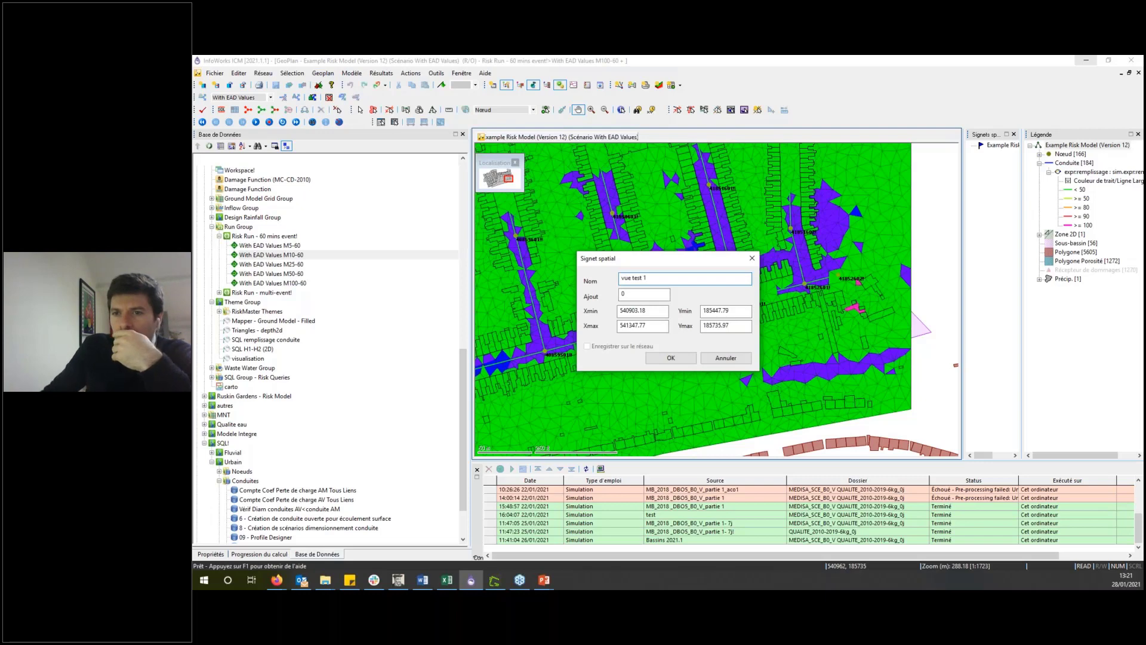
key("Return")
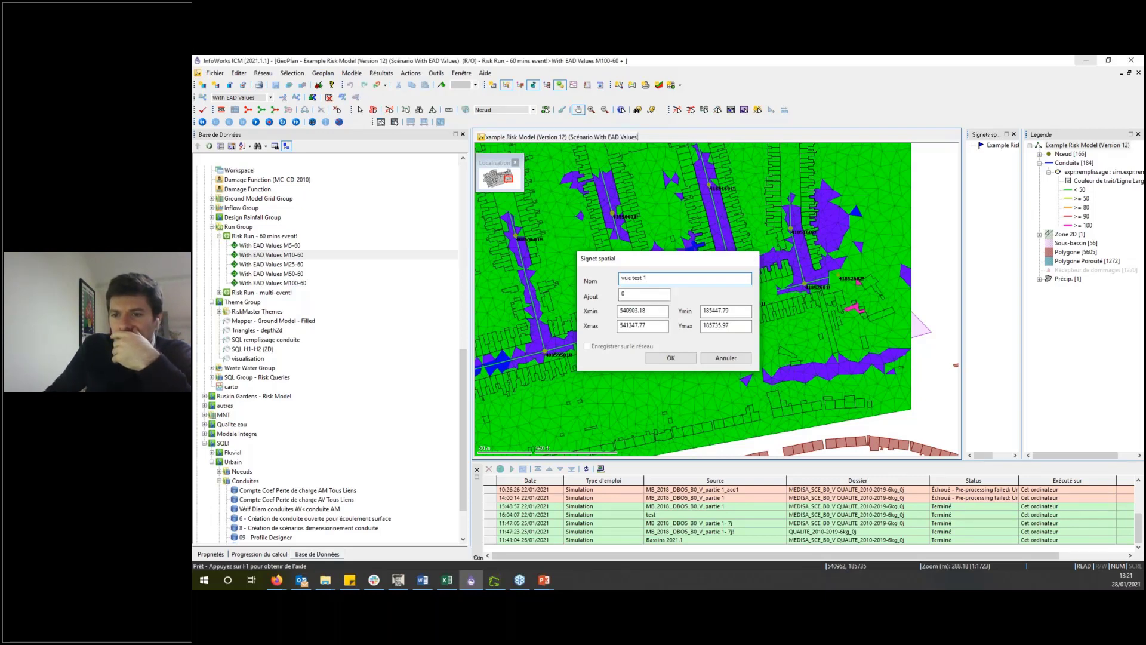
Step: Move the map away, widen the spatial bookmarks window and return to the saved position vue test 1
scroll(601, 323, "down", 5)
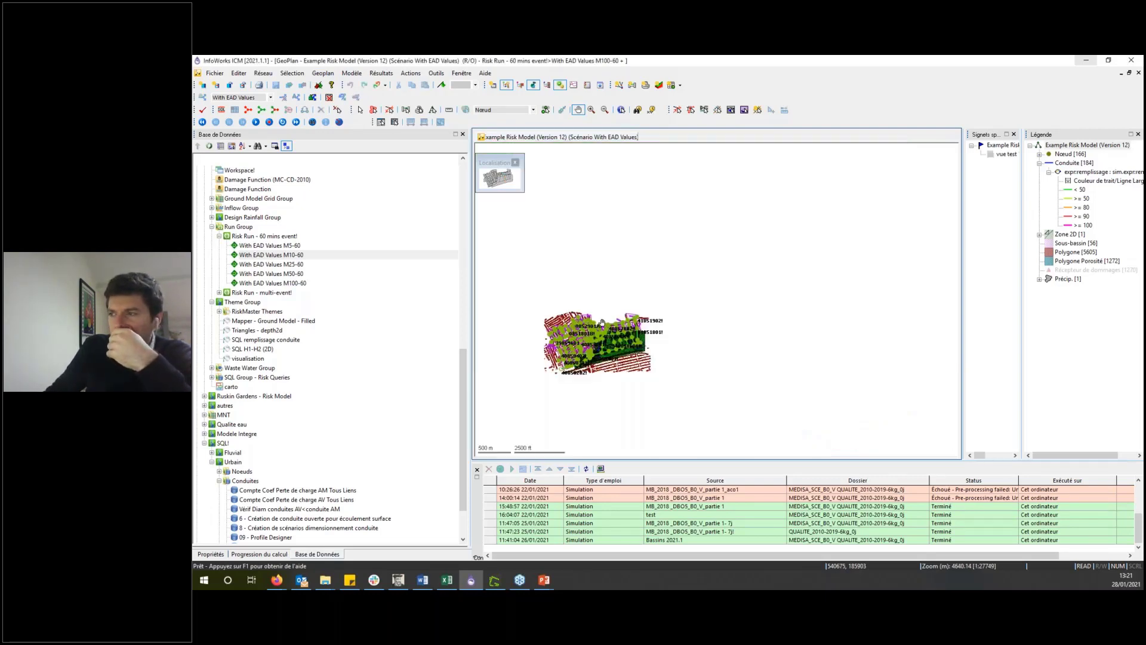
scroll(734, 351, "up", 5)
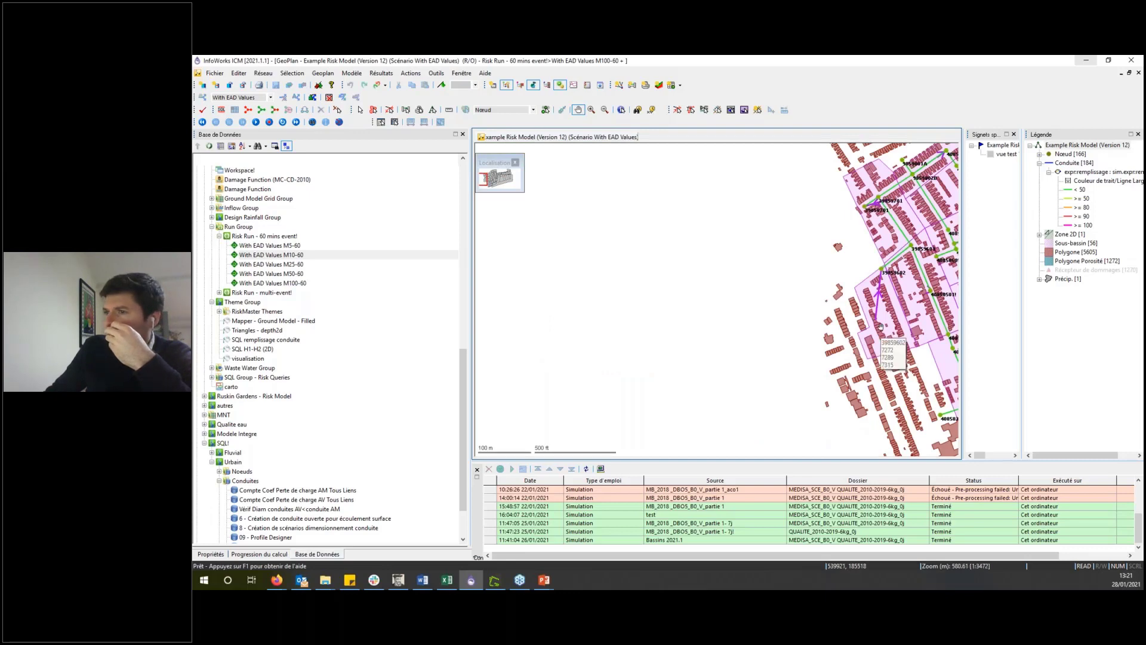
left_click(325, 77)
mouse_move(441, 198)
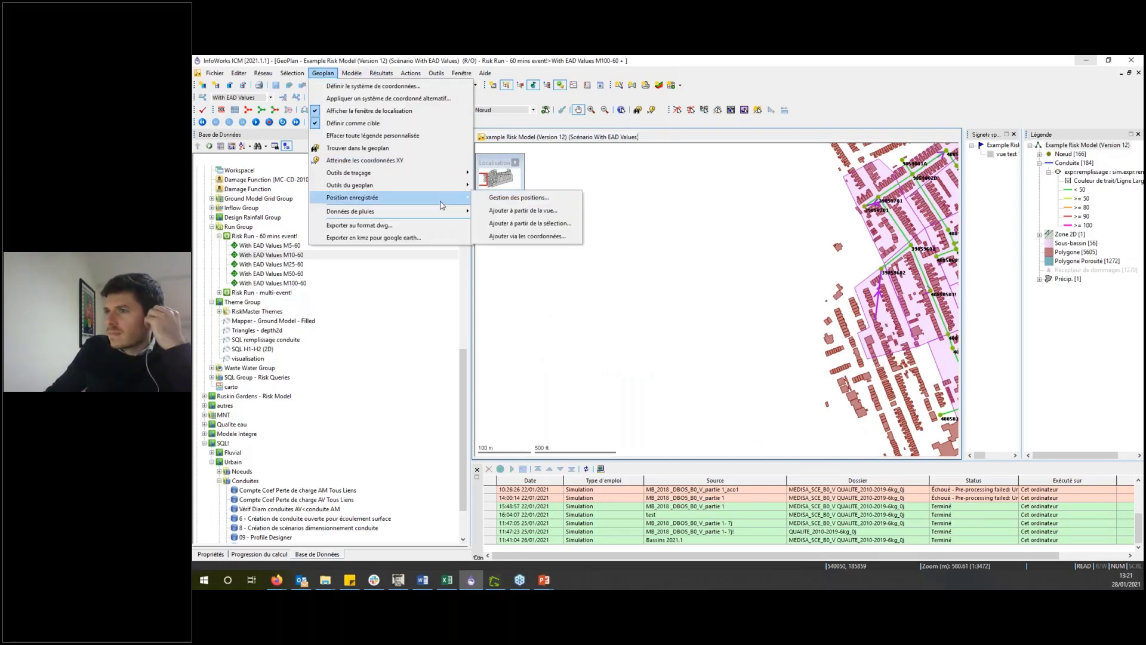
left_click(865, 76)
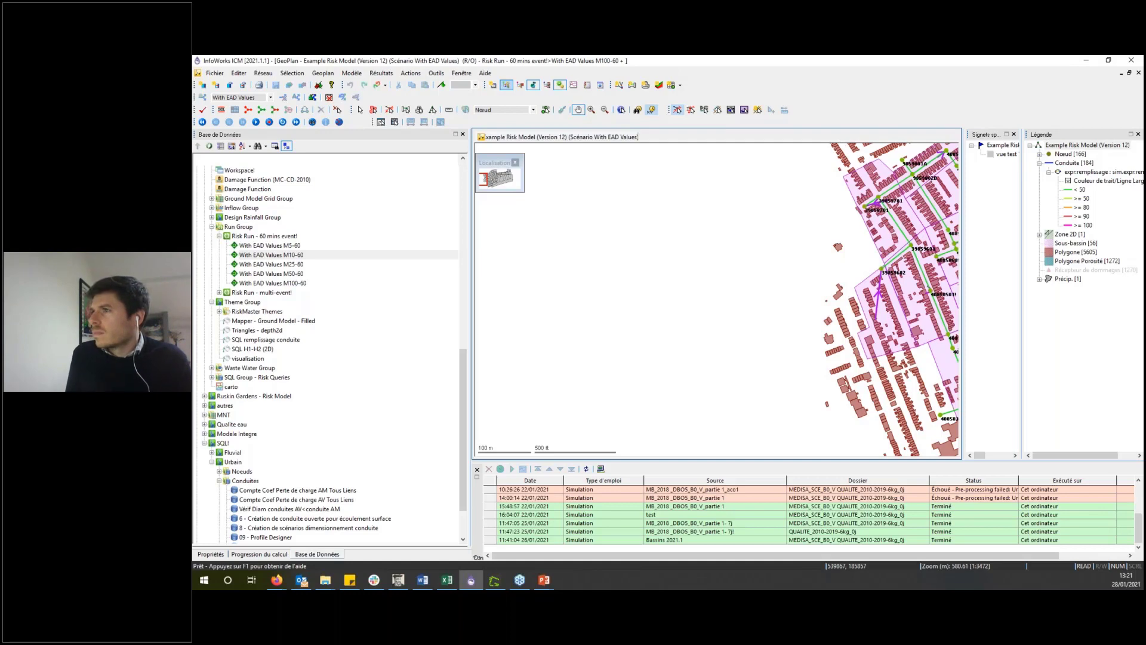
left_click_drag(964, 161, 926, 161)
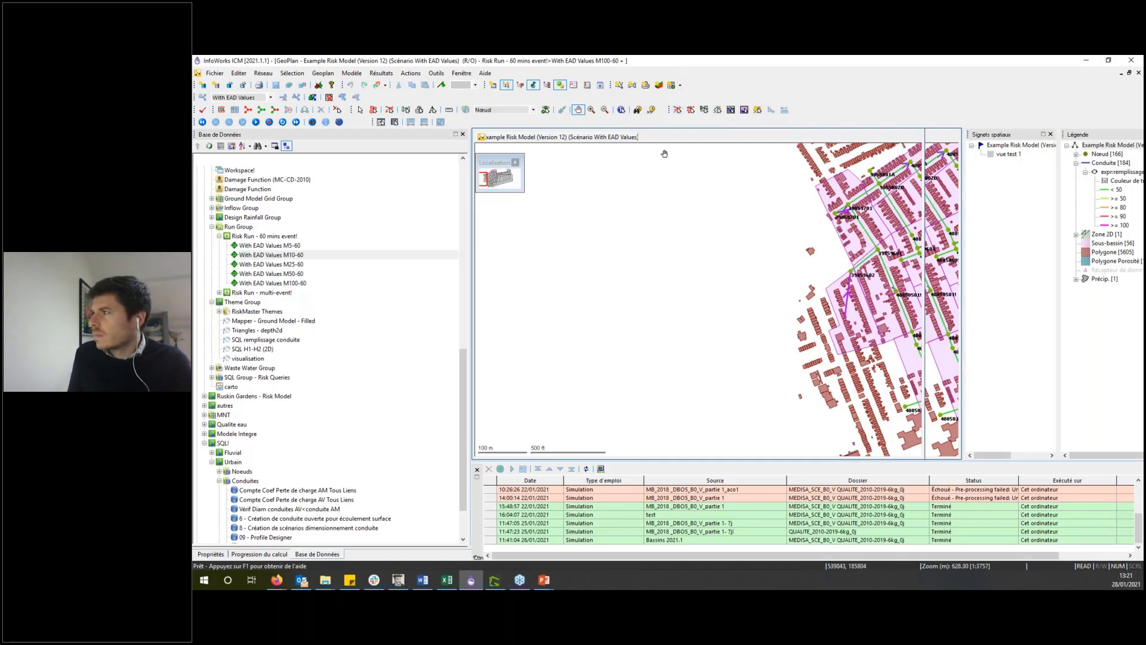
left_click(462, 73)
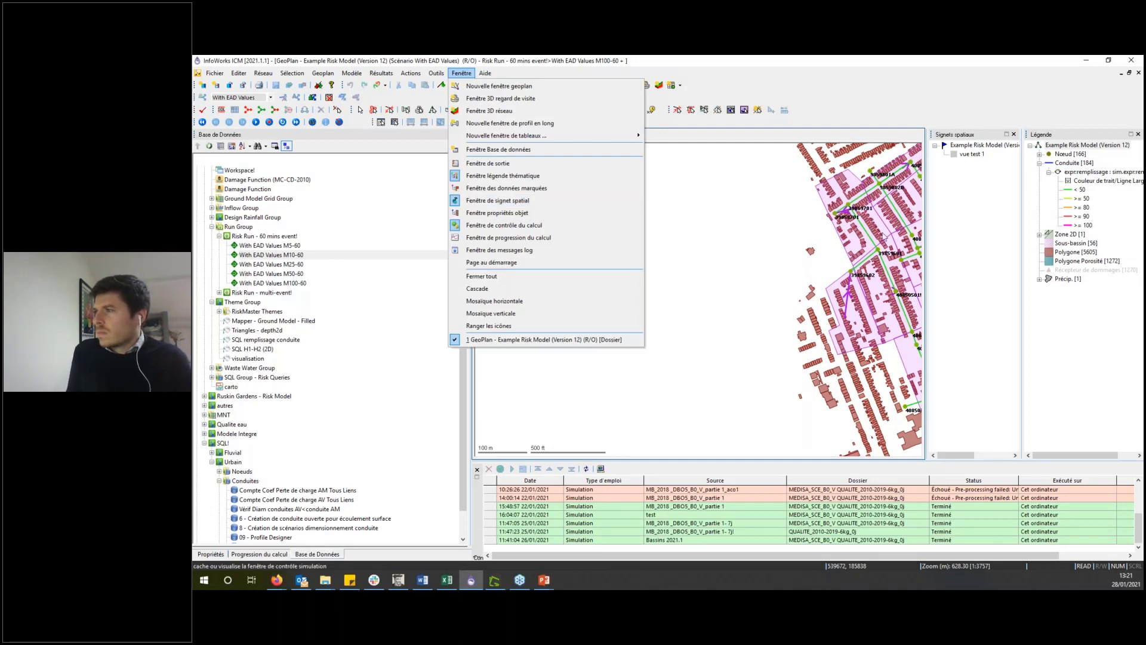
left_click(961, 157)
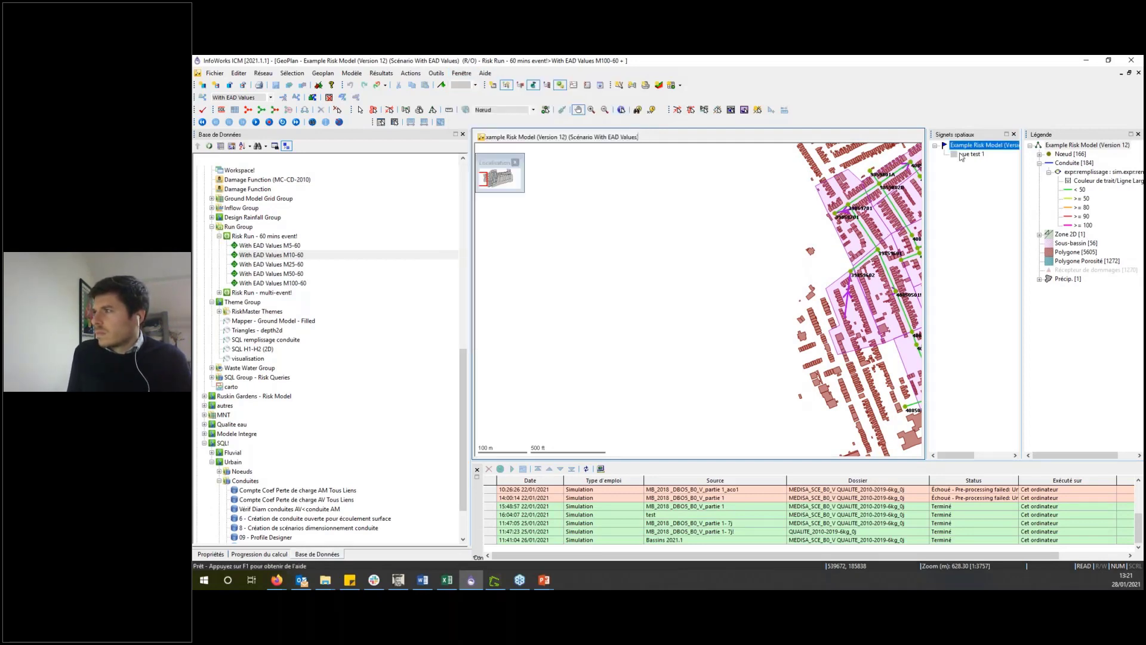
double_click(964, 155)
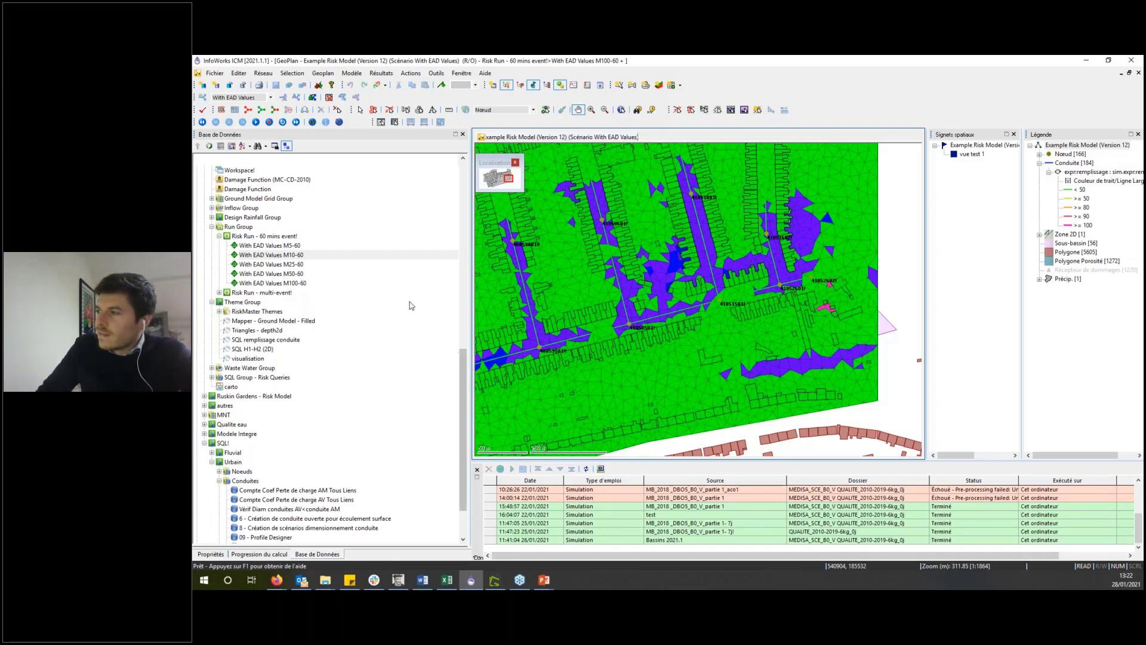
Step: Open the Example Risk Model network from the Urban Area - Risk Model group in a new GeoPlan
left_click(462, 362)
left_click_drag(462, 363, 461, 253)
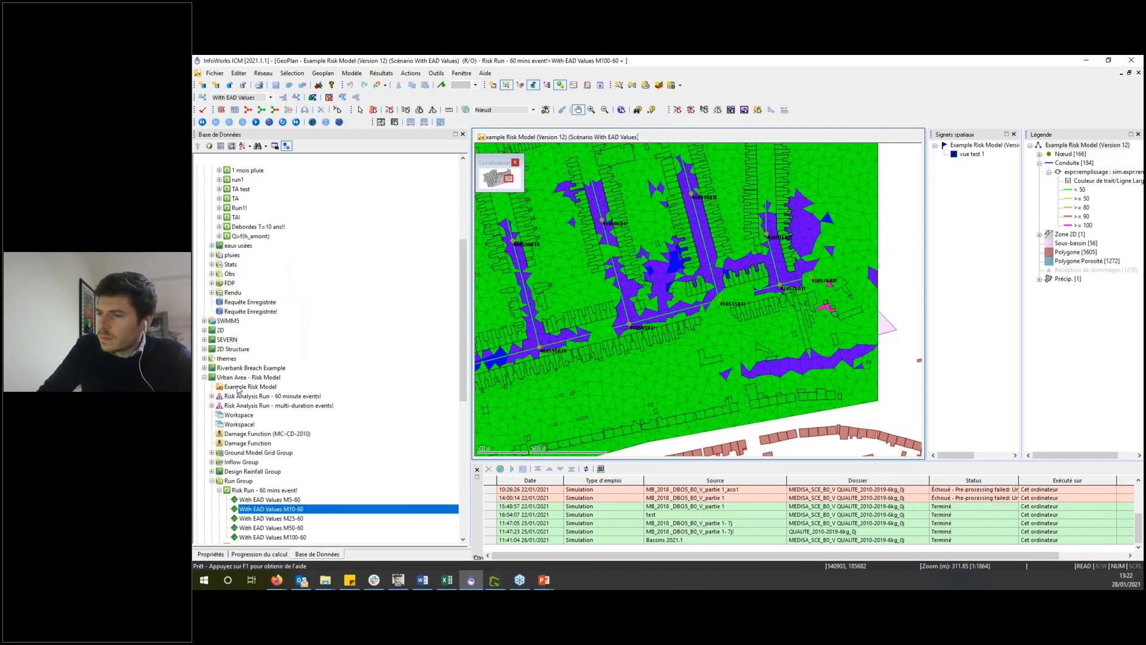
left_click_drag(246, 387, 705, 434)
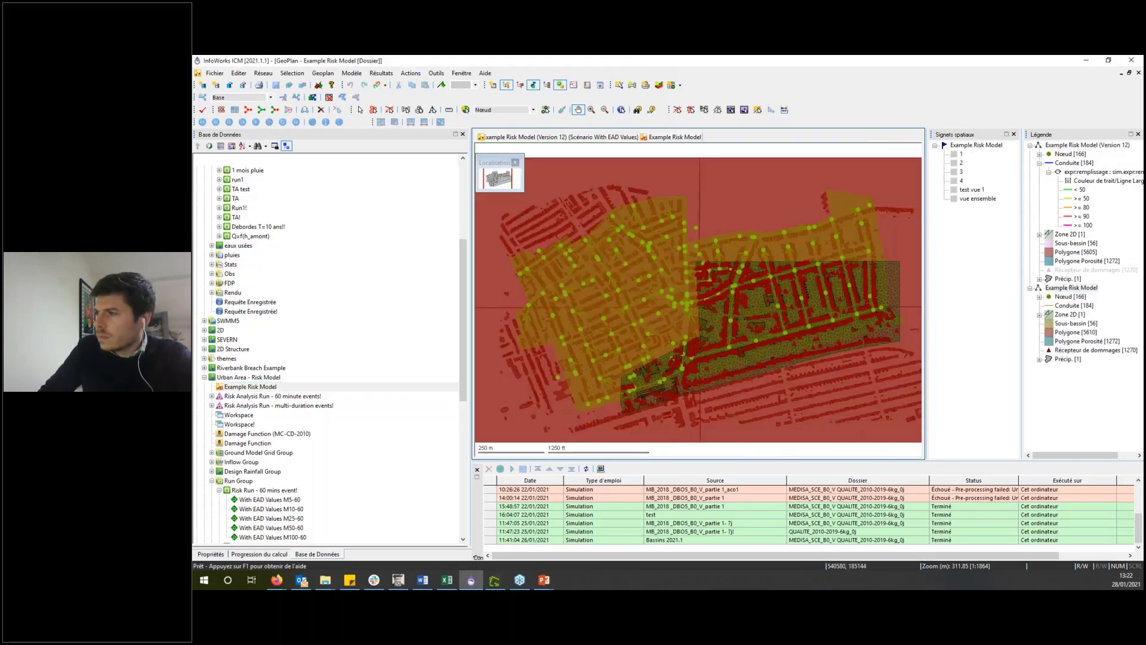
Step: Select polygon 1 over the northwest quarter of the network, and replace that selection with polygon 2 over the northeast quarter
left_click(605, 110)
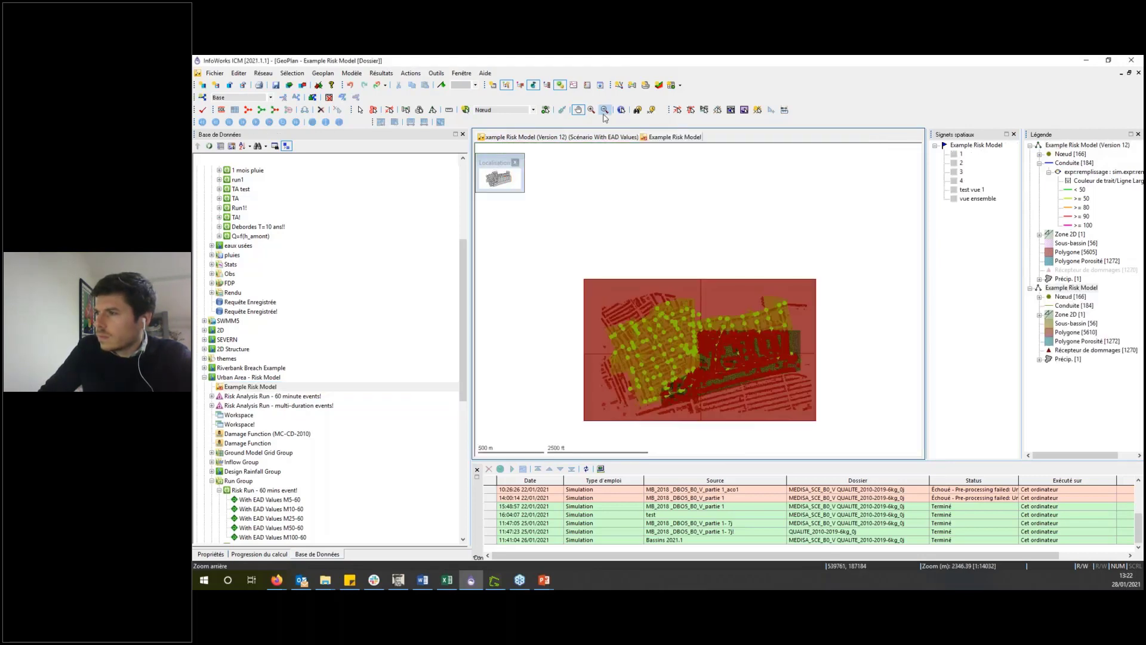
left_click(748, 291)
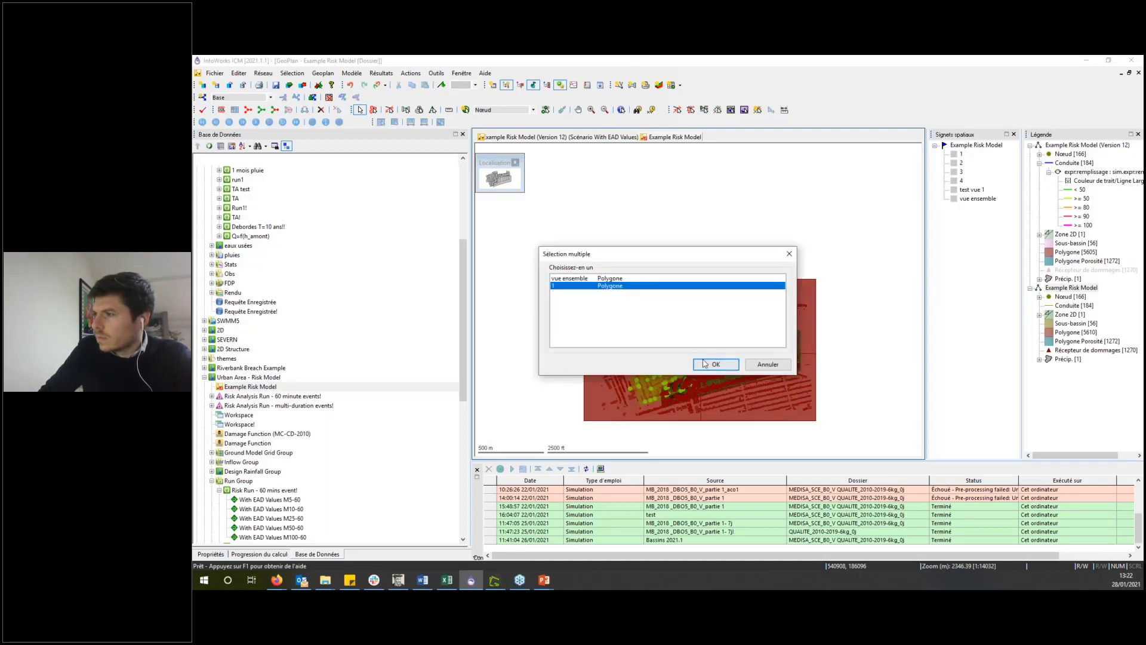
left_click(706, 363)
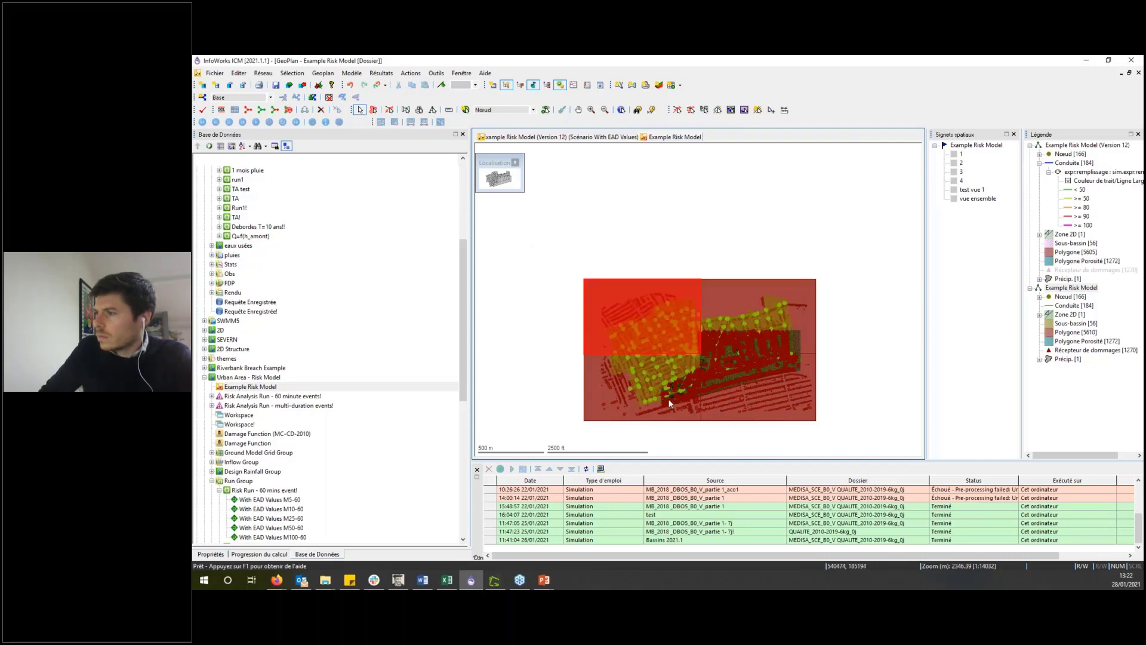
left_click(729, 291)
left_click(627, 286)
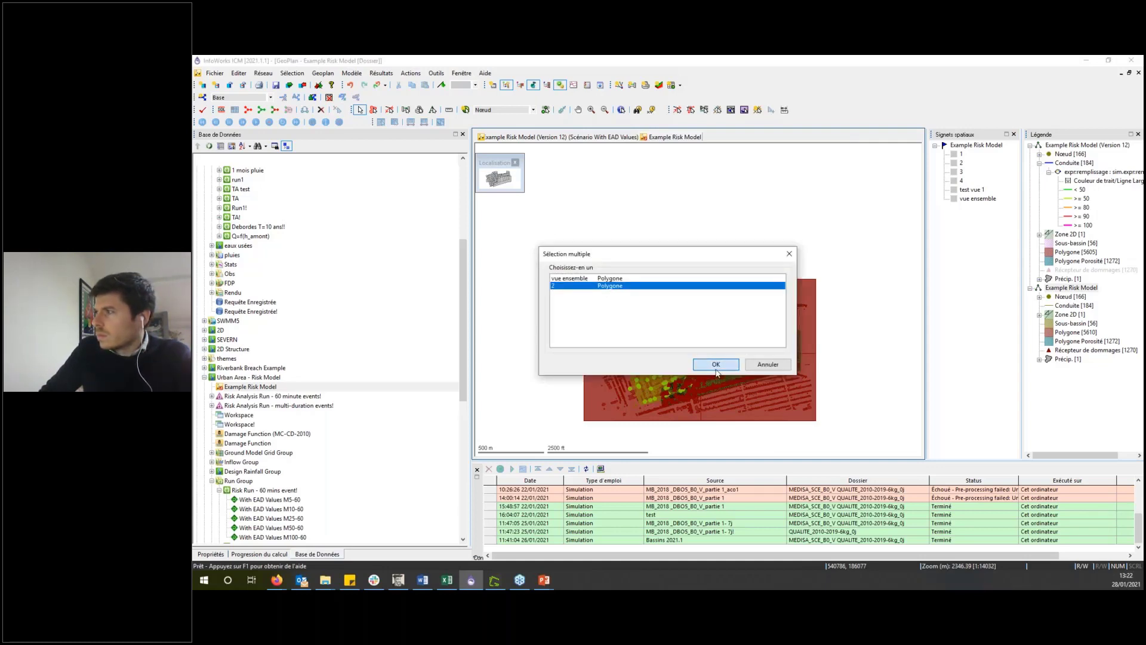
left_click(716, 365)
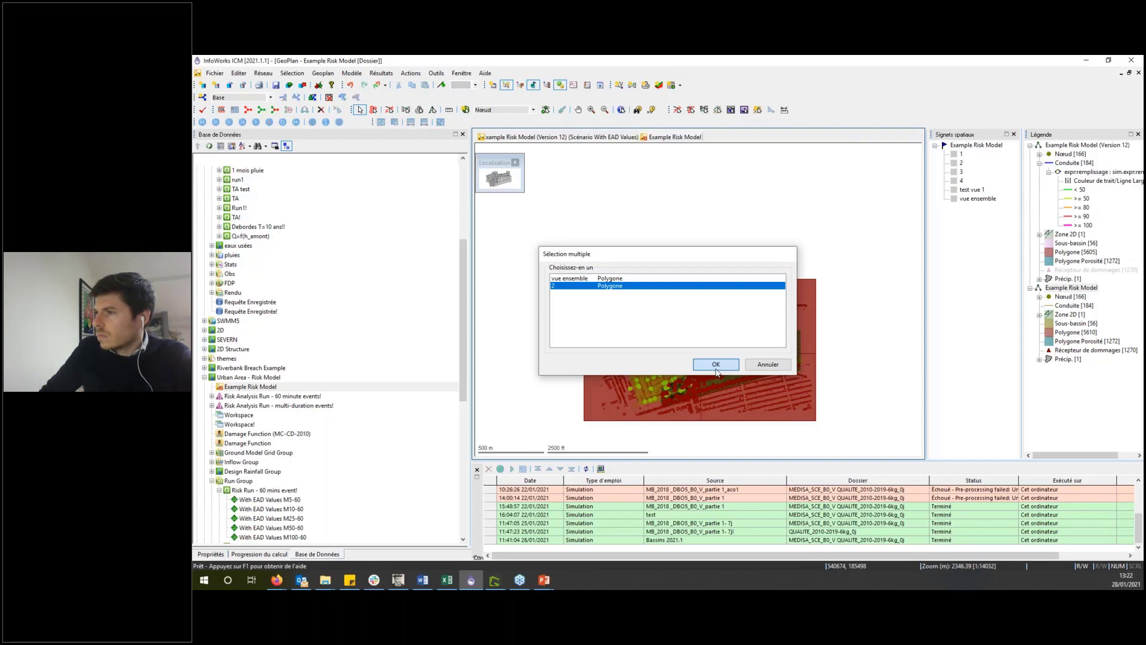
left_click(323, 72)
mouse_move(430, 197)
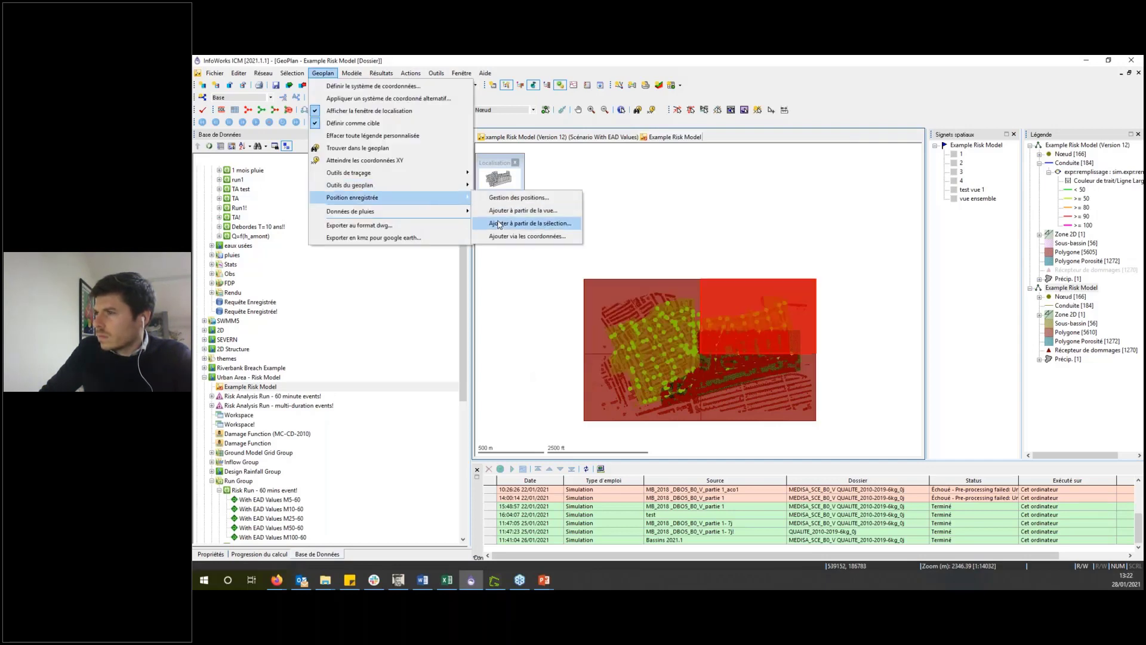
left_click(499, 225)
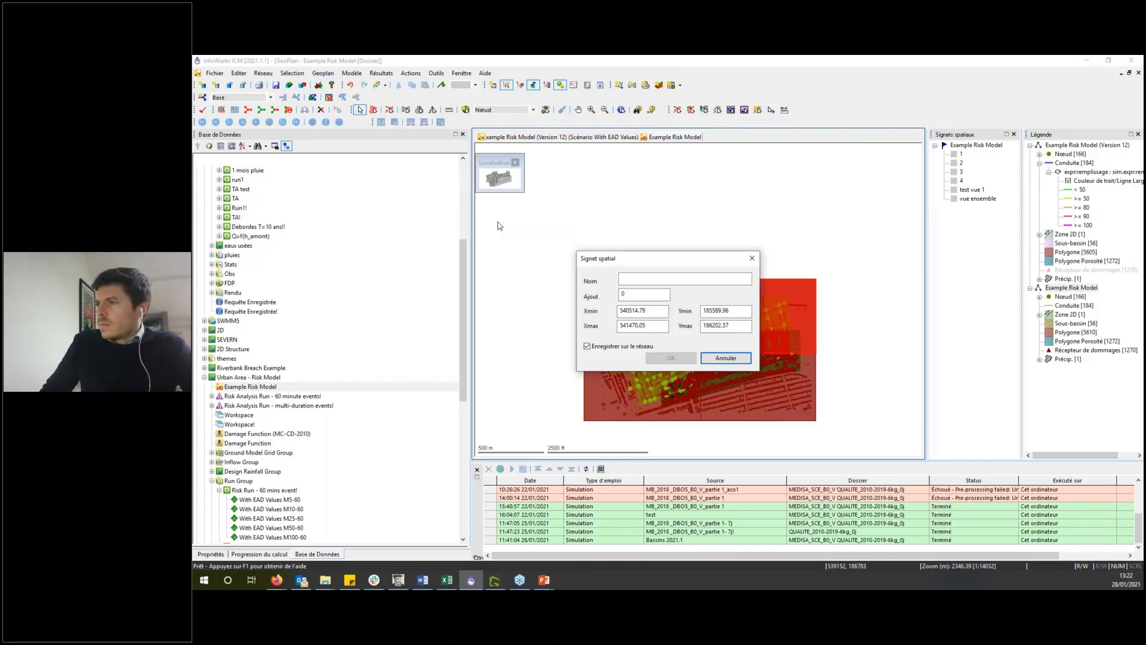
key("Escape")
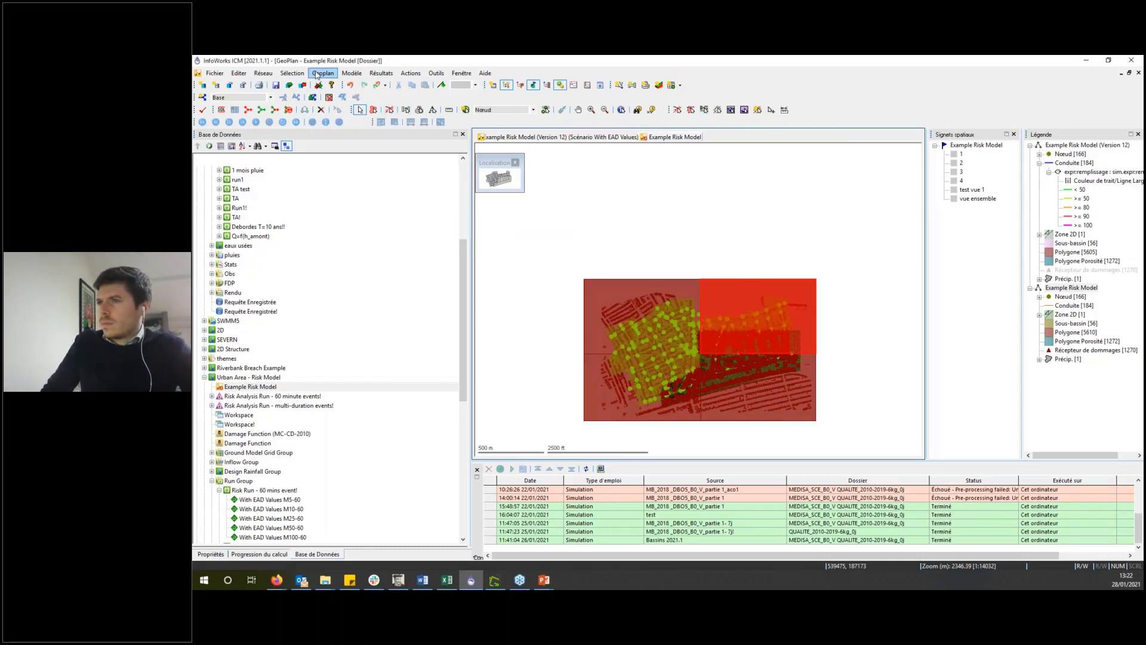
Step: Save the selected polygon's extent on the network as spatial bookmark vue n2 and move the map to it
left_click(317, 74)
mouse_move(441, 197)
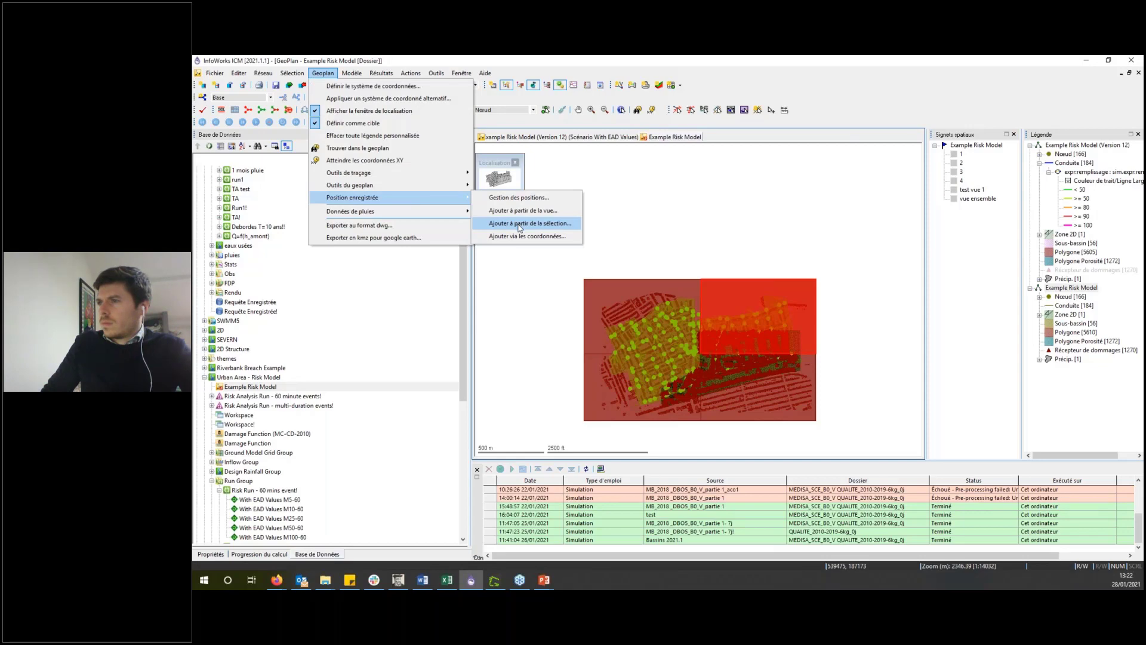
left_click(521, 225)
type("v")
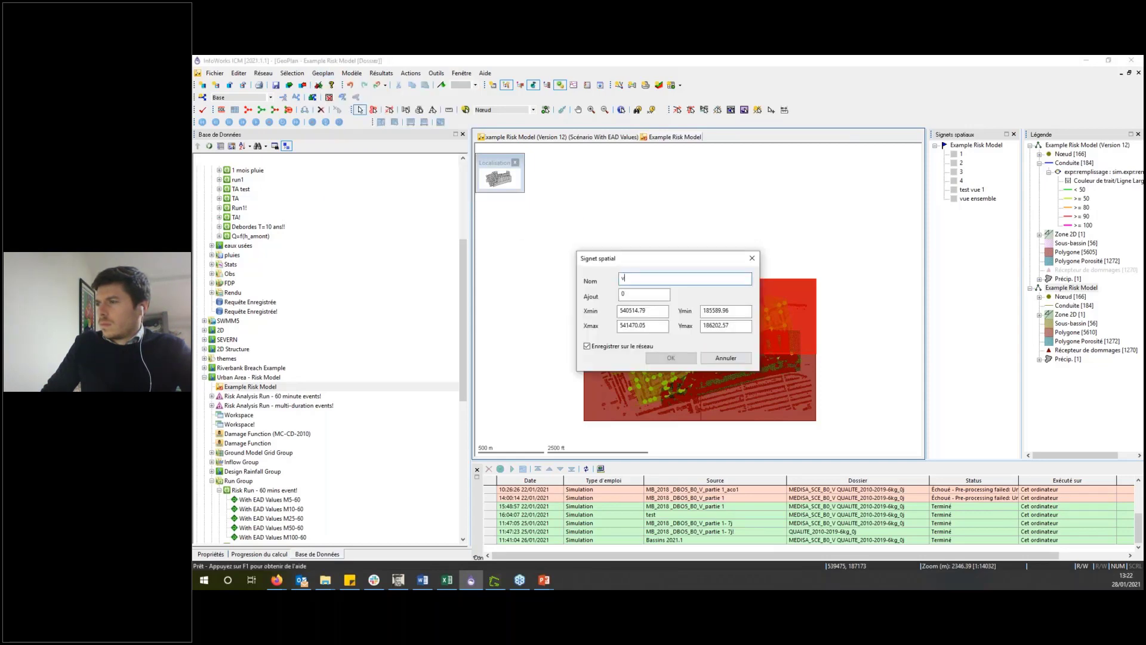
type("ue n2")
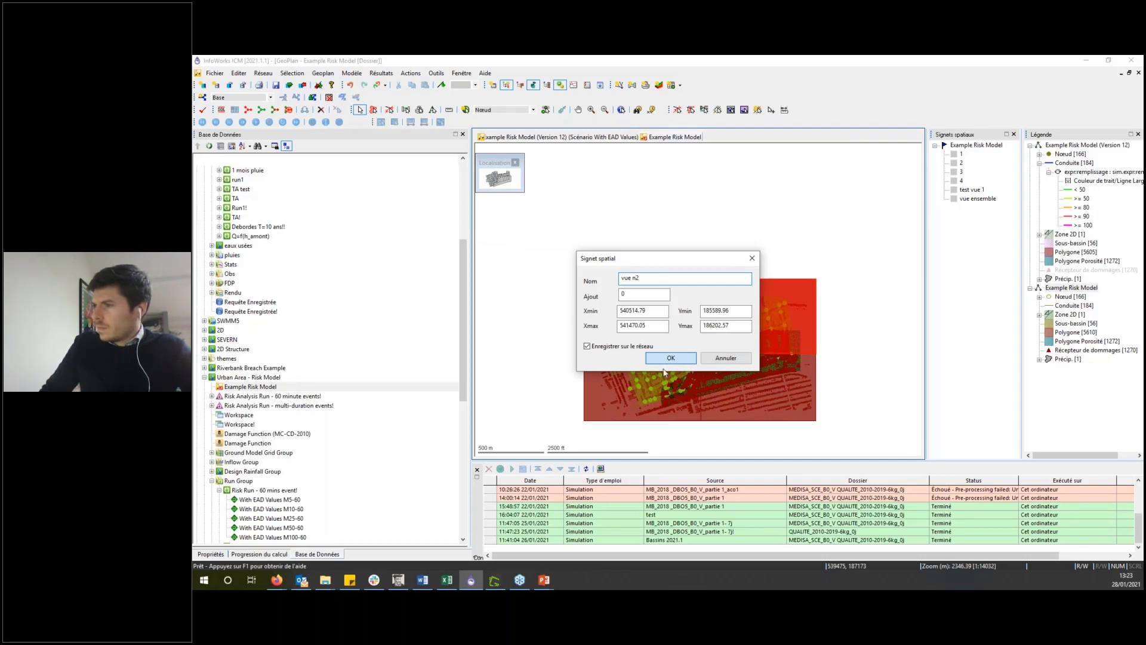
left_click(665, 361)
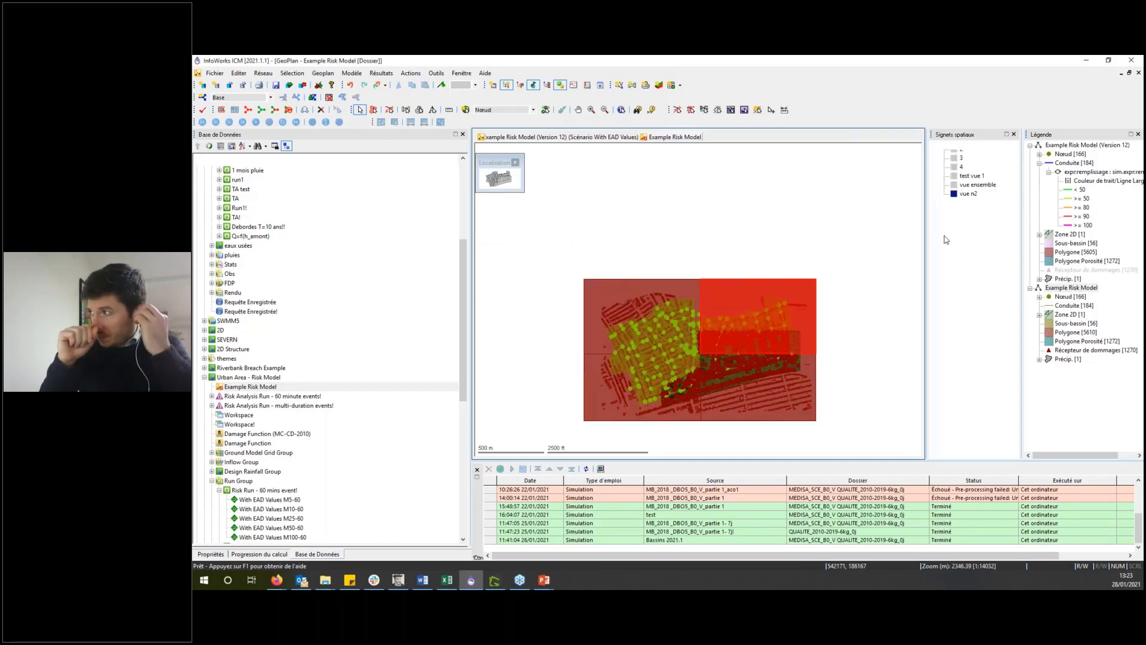
double_click(967, 194)
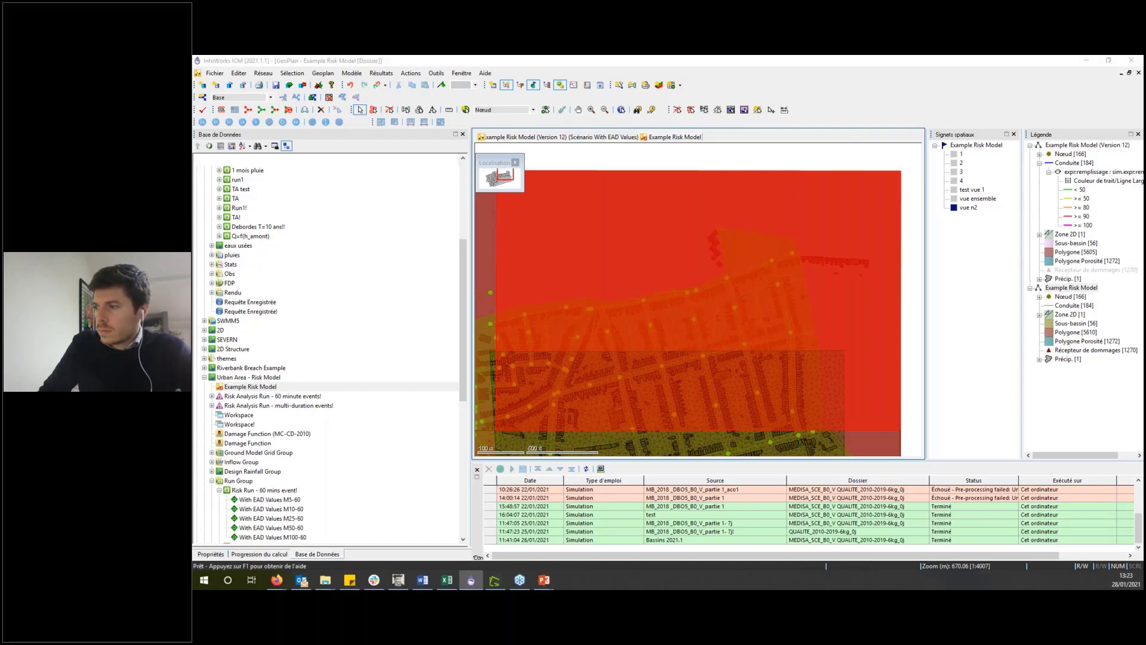
Step: Switch to InfoWorks.pdf in Adobe Acrobat Reader and examine its legend, overview map, detailed map pages and long section, then return to InfoWorks ICM
key("alt+Tab")
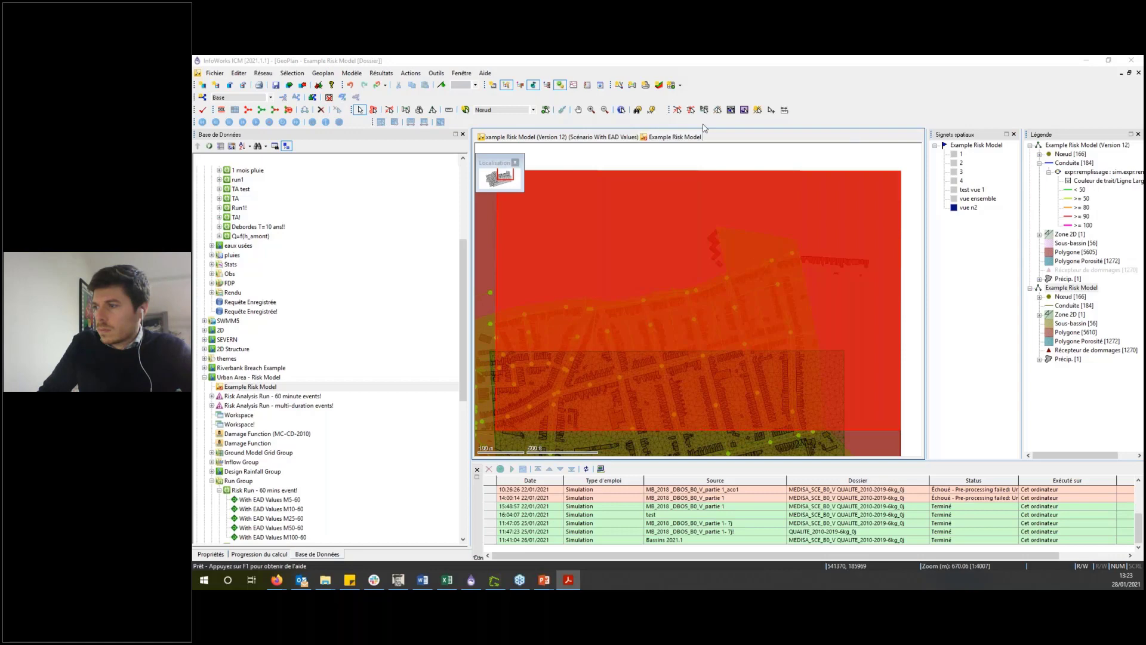
left_click_drag(564, 124, 548, 68)
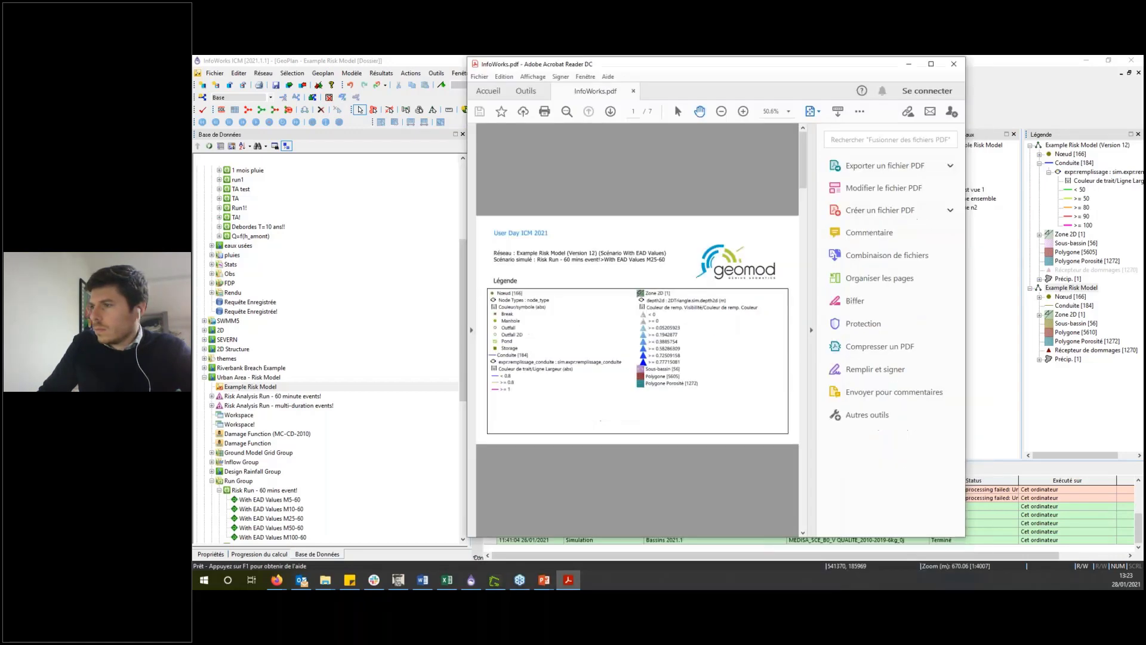
left_click(931, 64)
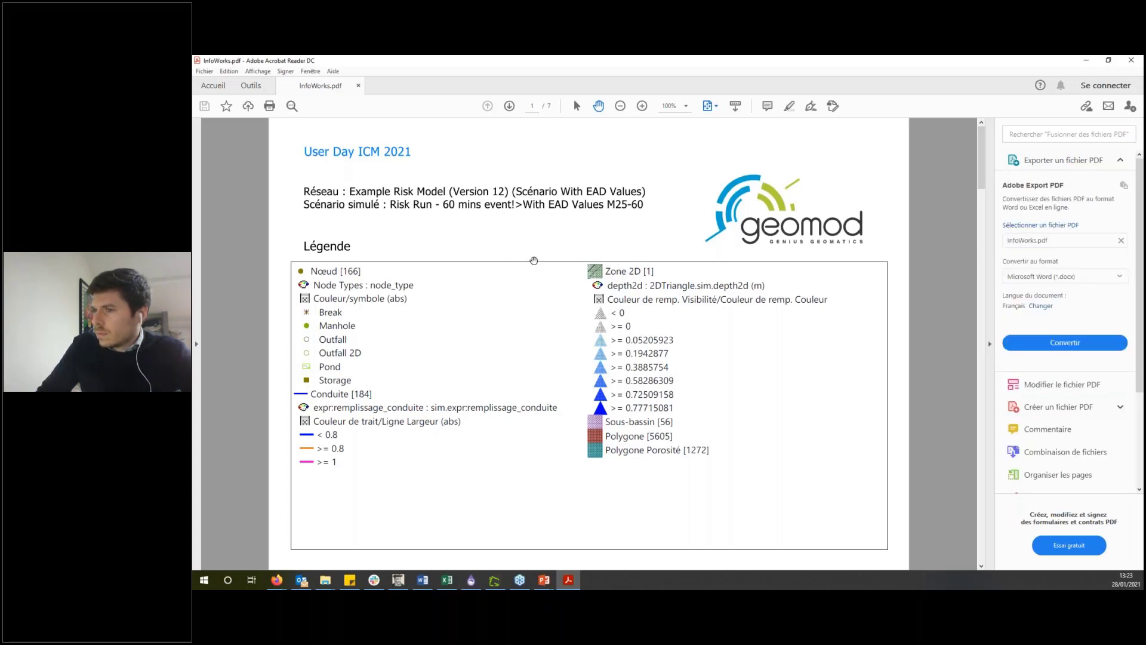
scroll(534, 261, "down", 1)
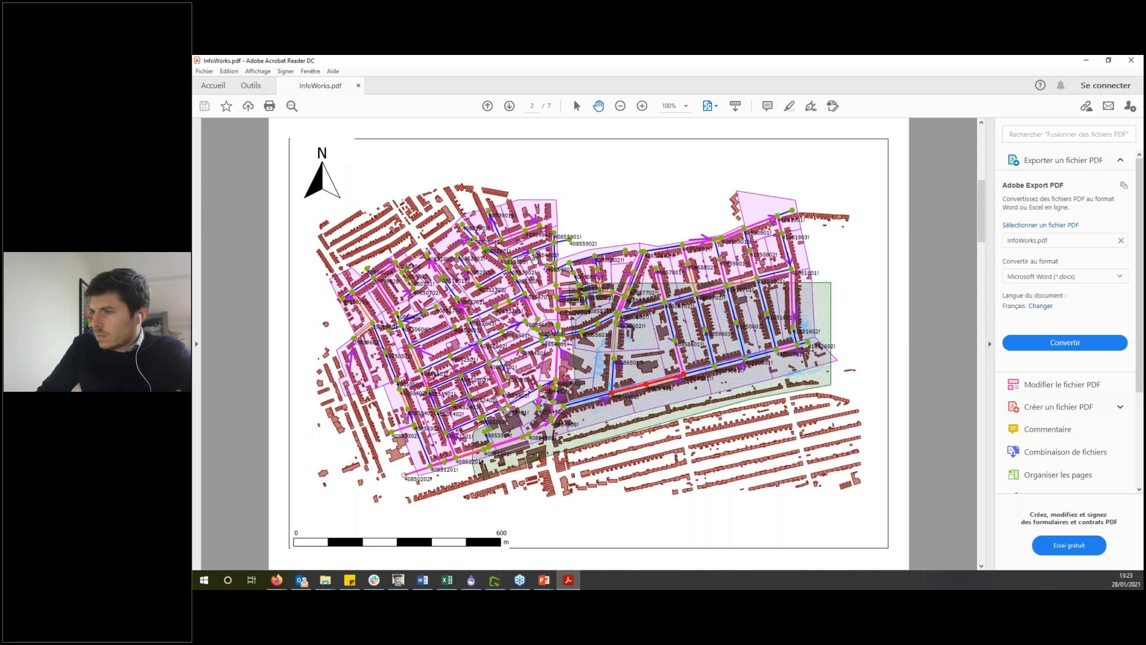
scroll(720, 238, "down", 5)
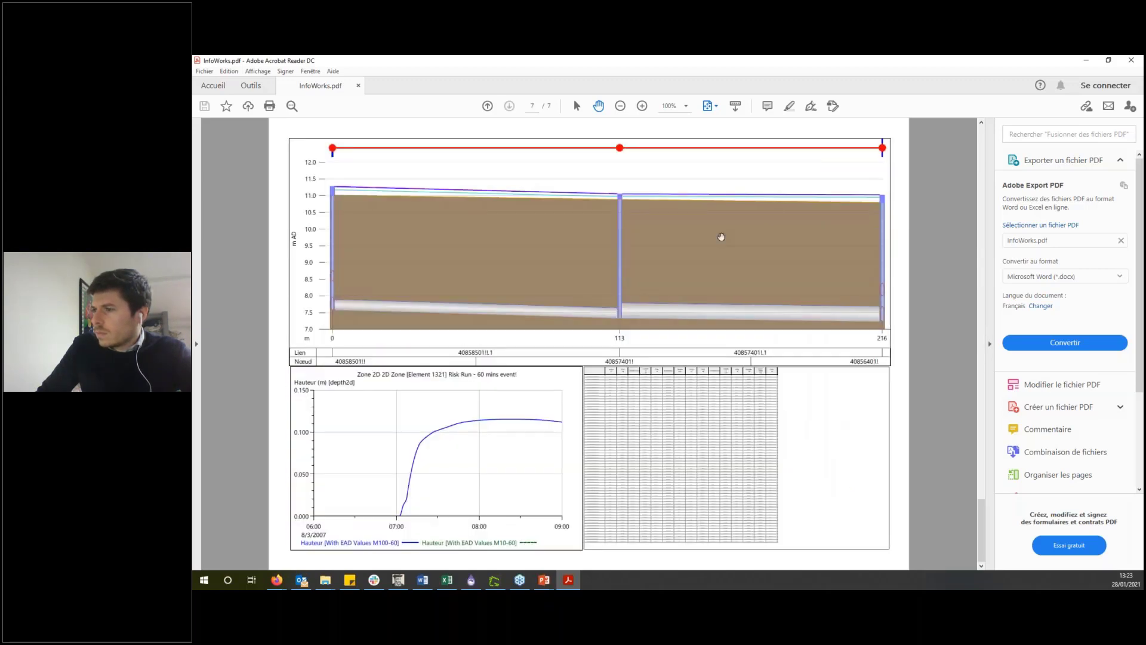
scroll(721, 237, "up", 1)
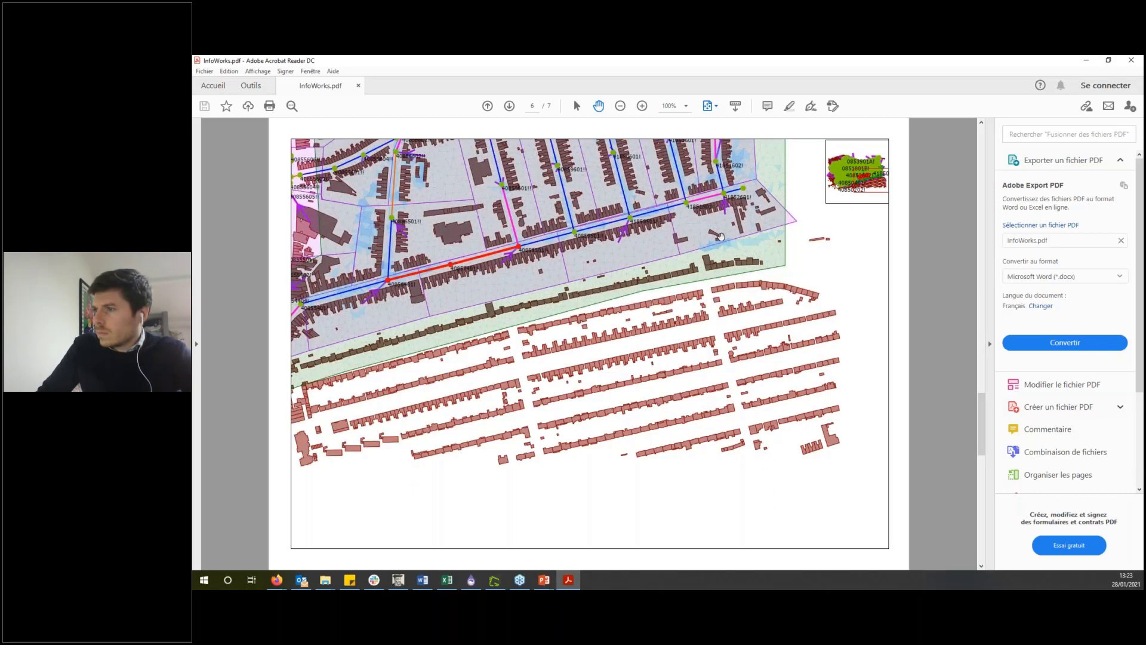
scroll(720, 237, "up", 1)
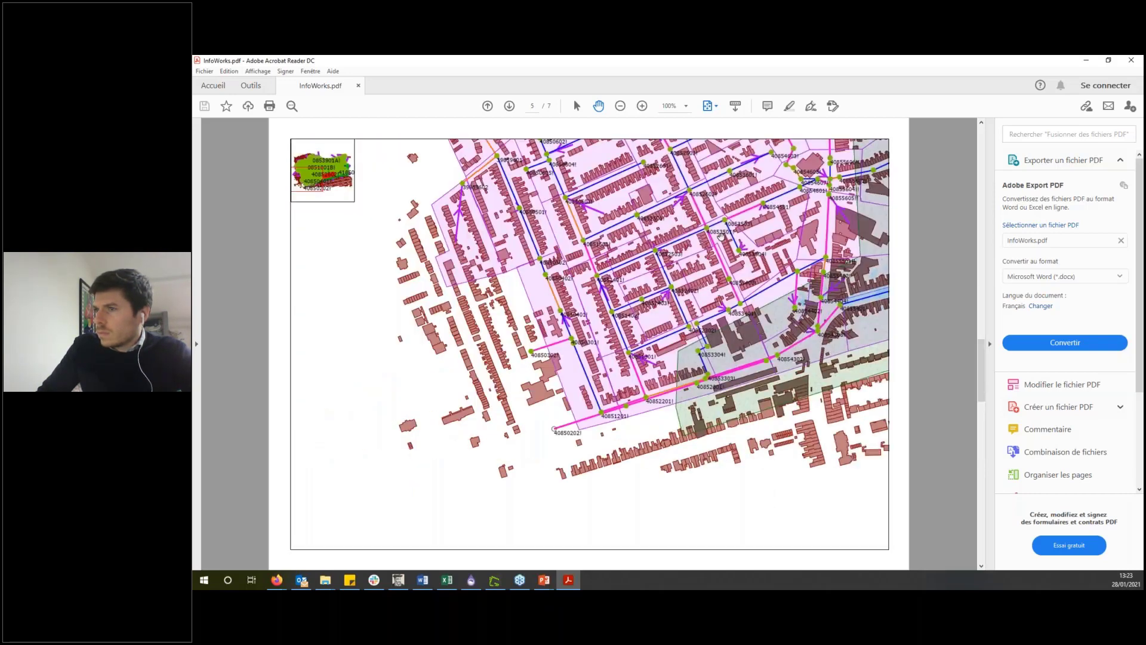
scroll(721, 237, "down", 2)
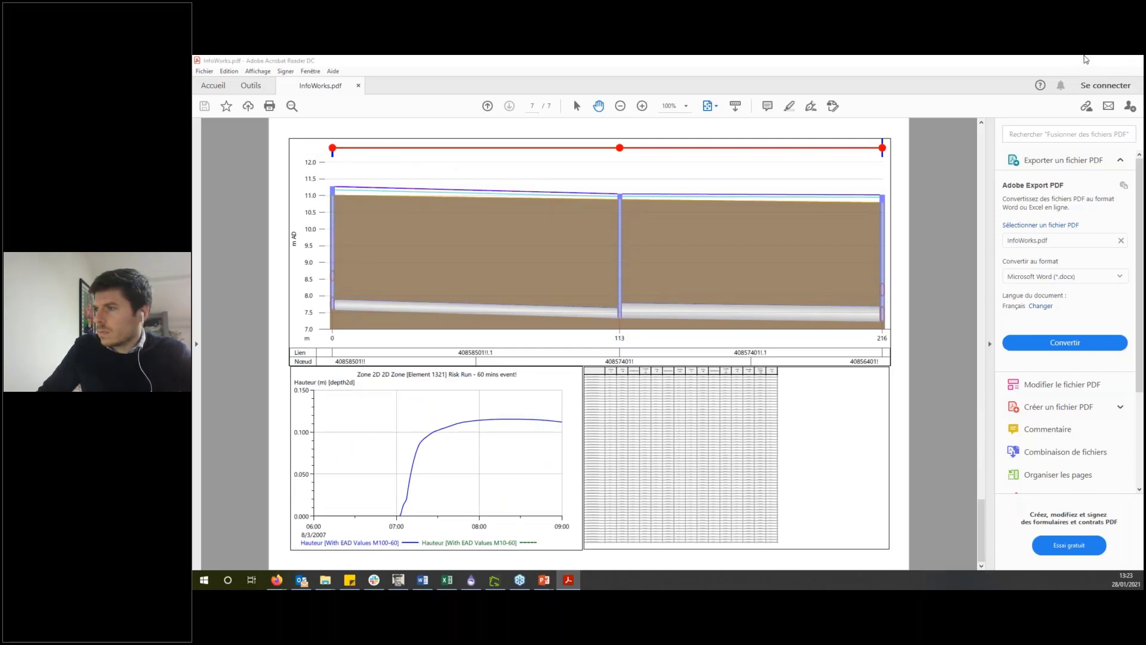
left_click(1086, 59)
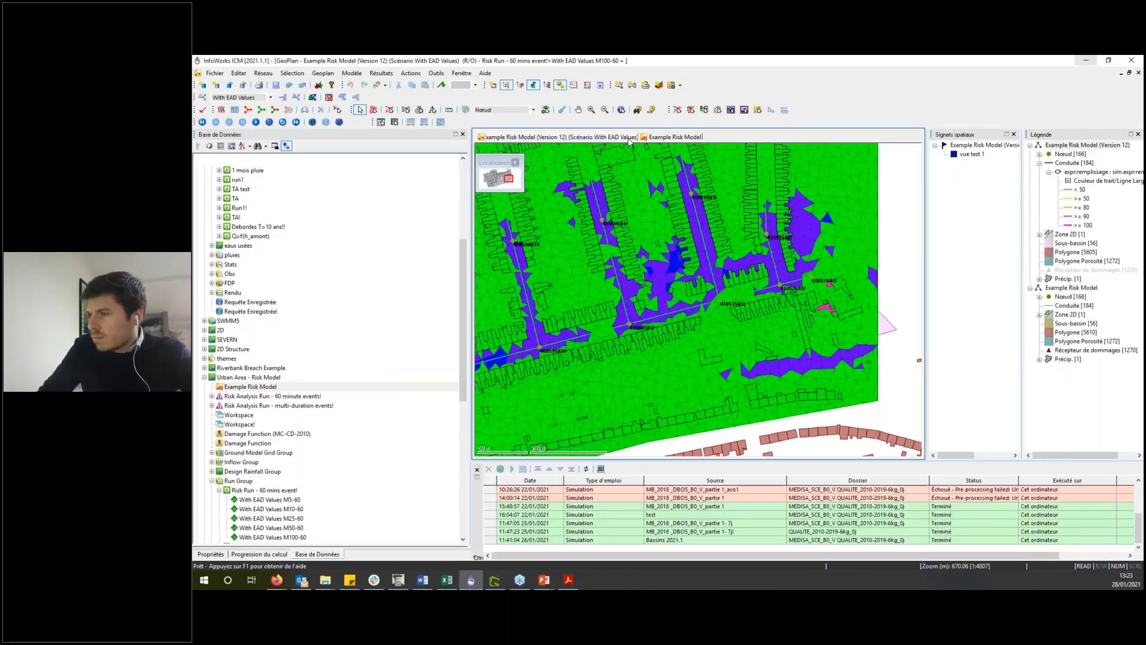
scroll(654, 242, "down", 2)
left_click(328, 75)
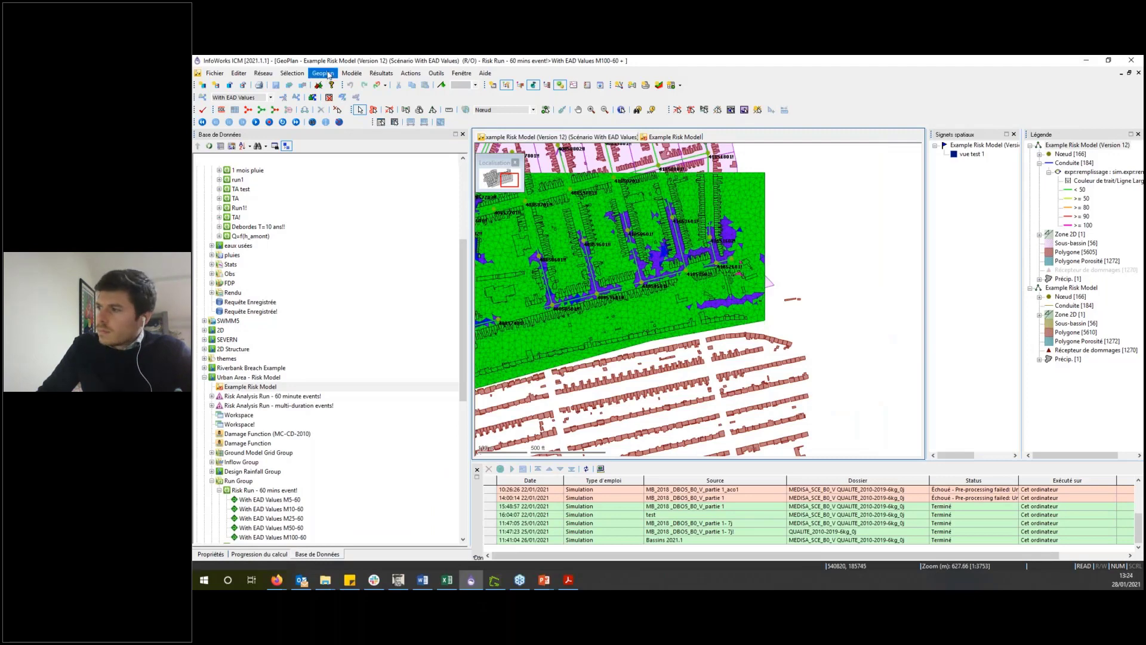
left_click(328, 74)
mouse_move(442, 197)
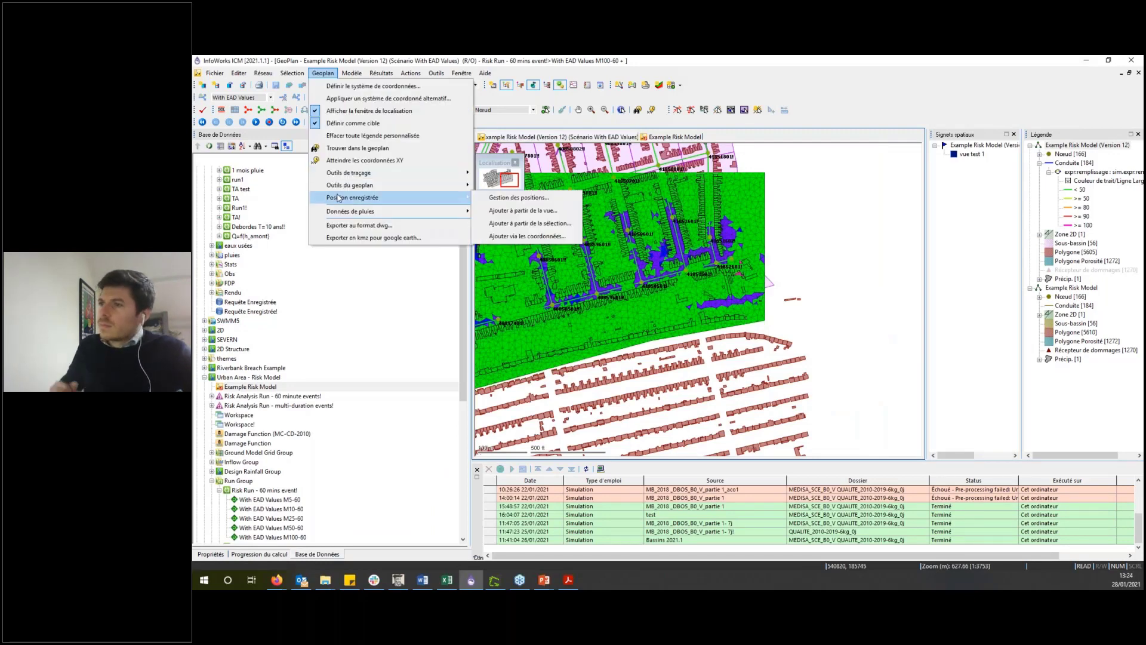
left_click(493, 198)
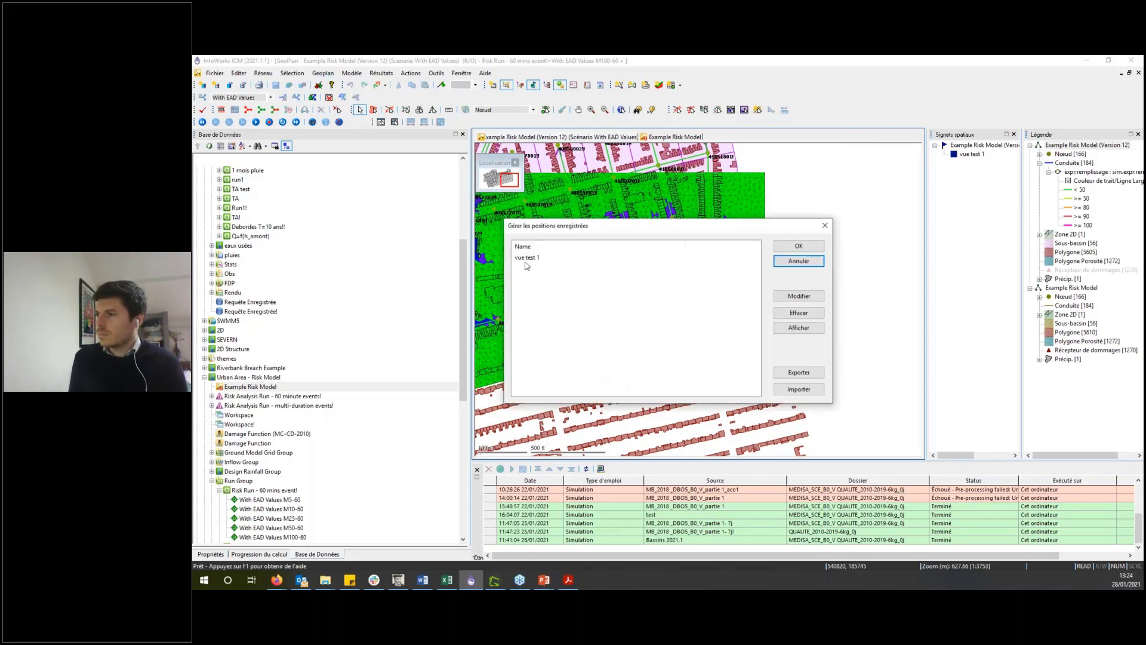
left_click_drag(559, 224, 575, 195)
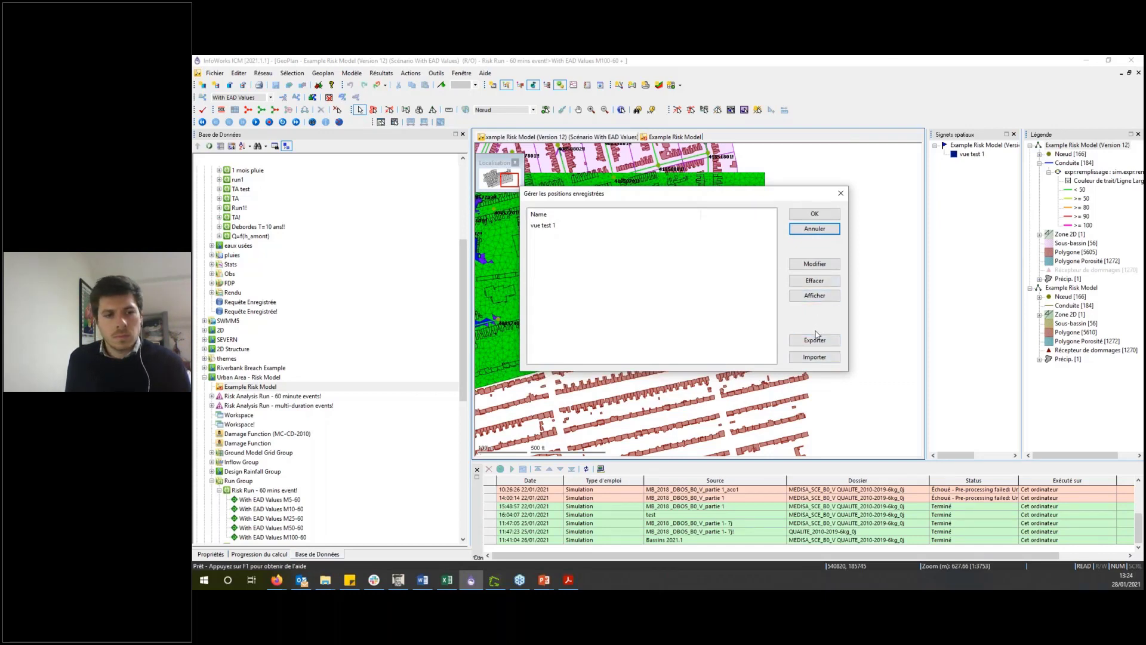
left_click(674, 140)
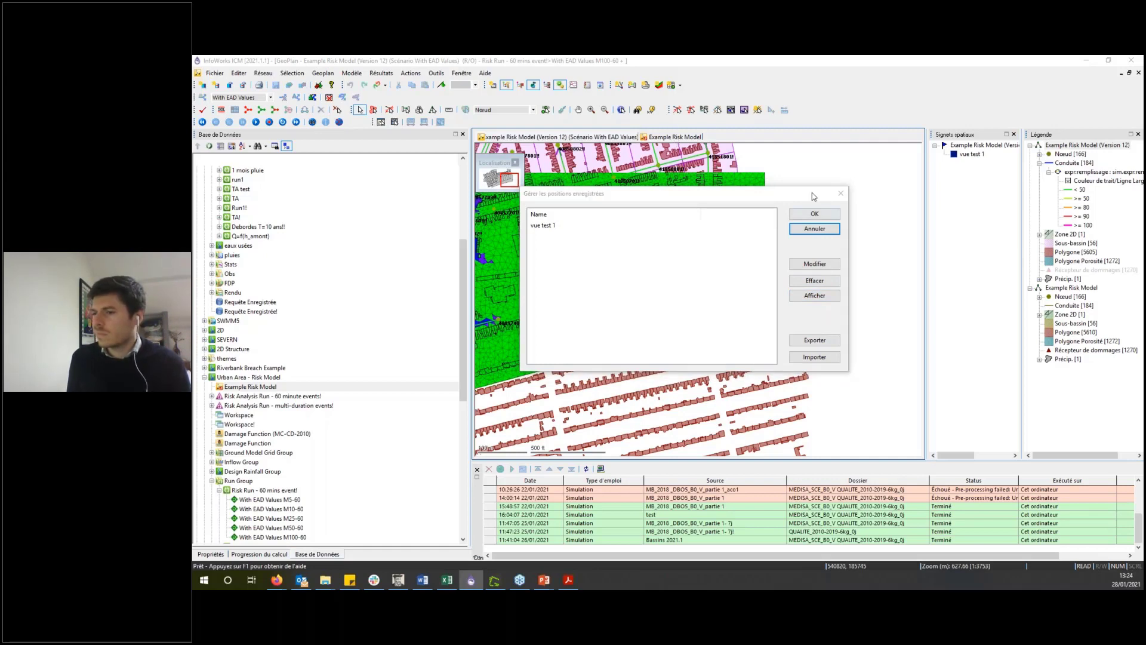
left_click(814, 229)
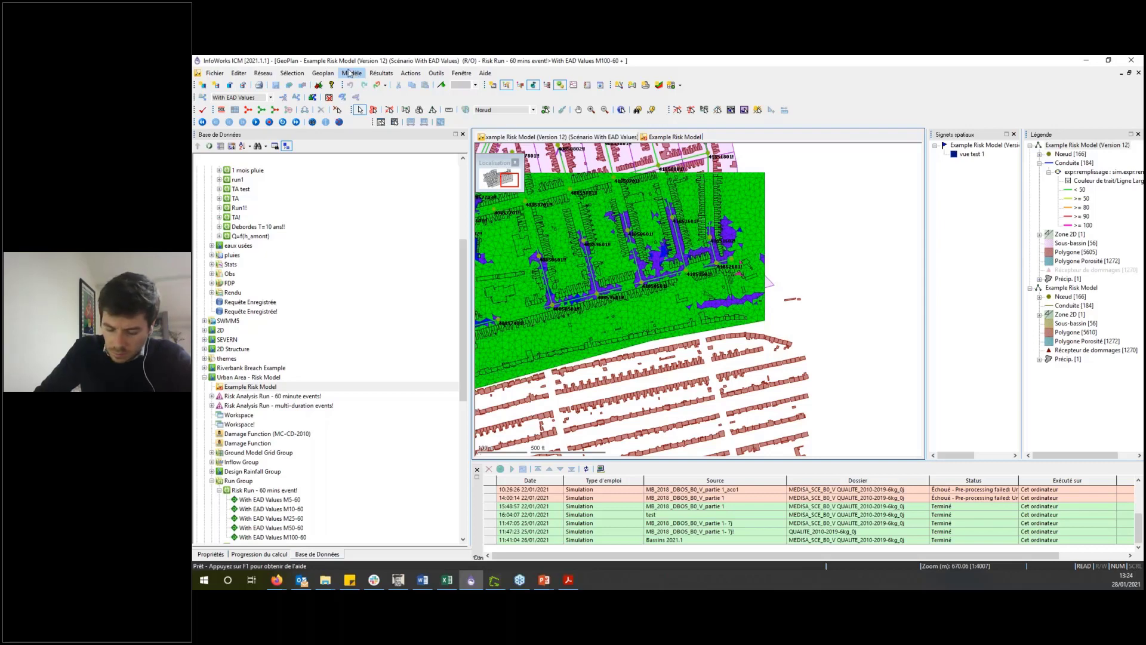
Step: Import the saved positions from Bookmarks.xml into the Example Risk Model (Version 12) GeoPlan and turn on the display of vue ensemble
left_click(325, 74)
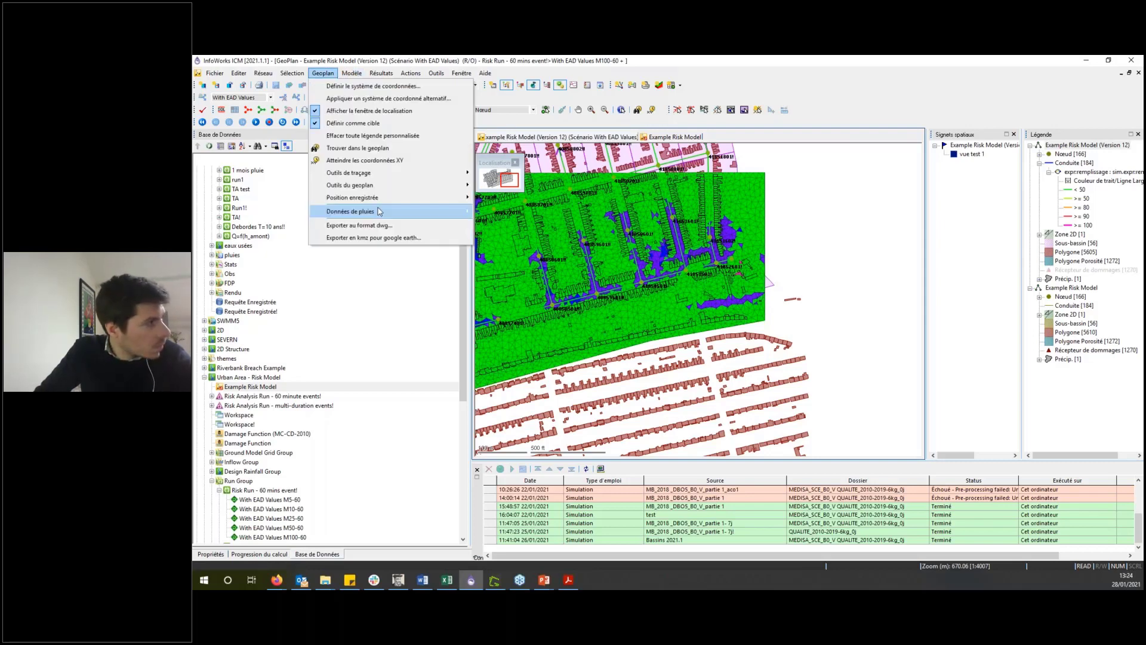
mouse_move(385, 201)
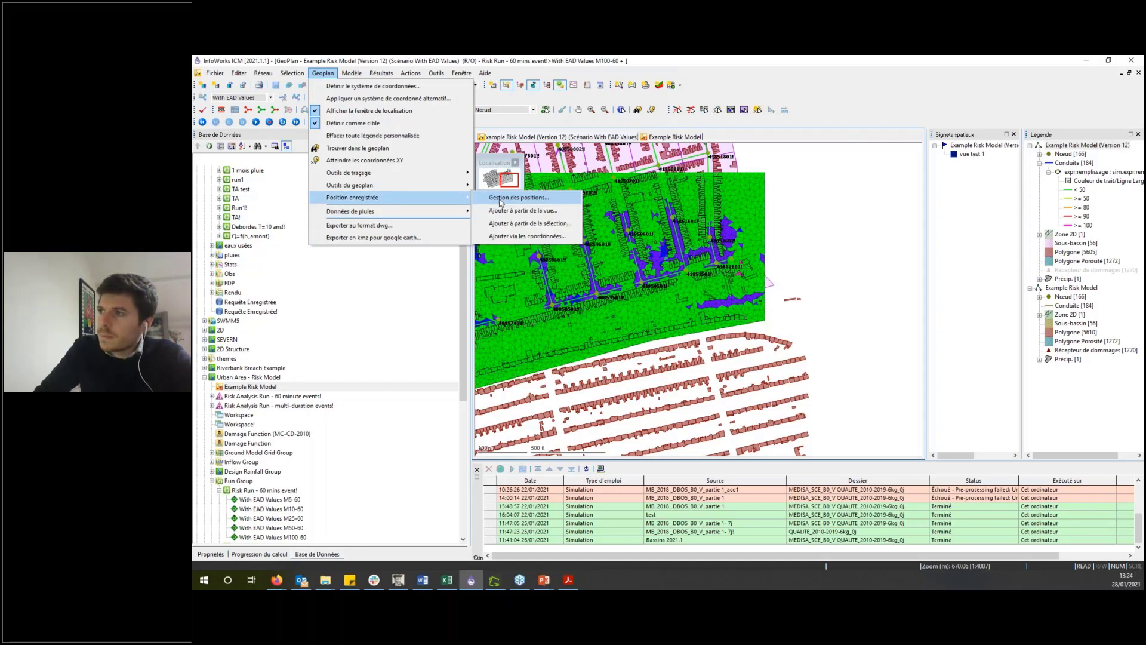
left_click(503, 199)
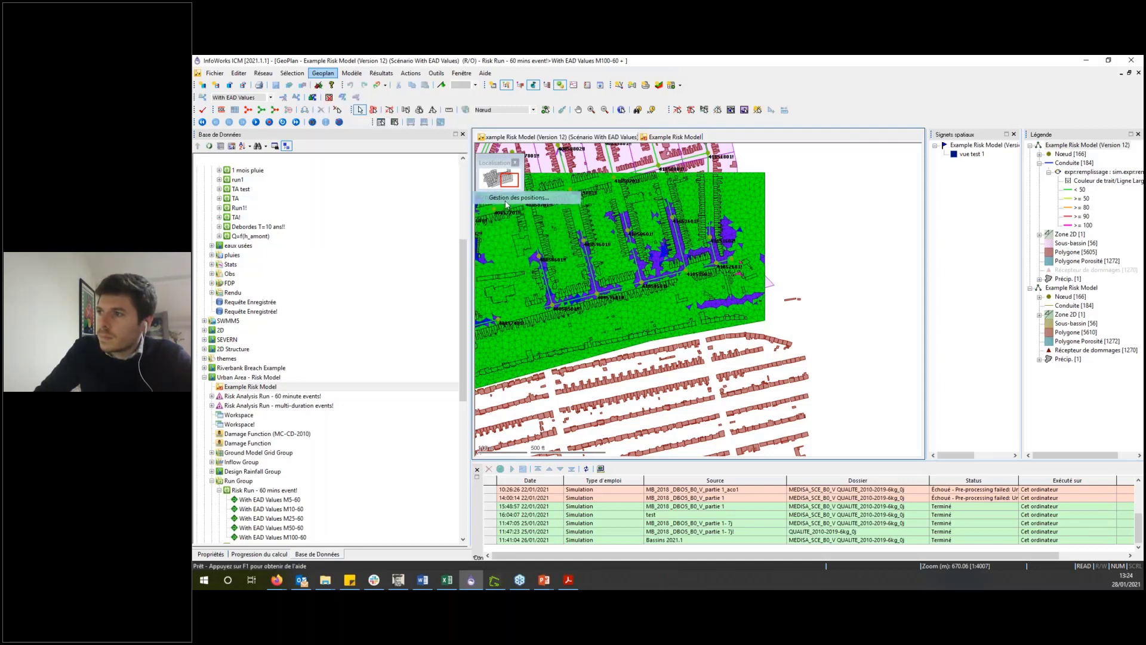
left_click(789, 367)
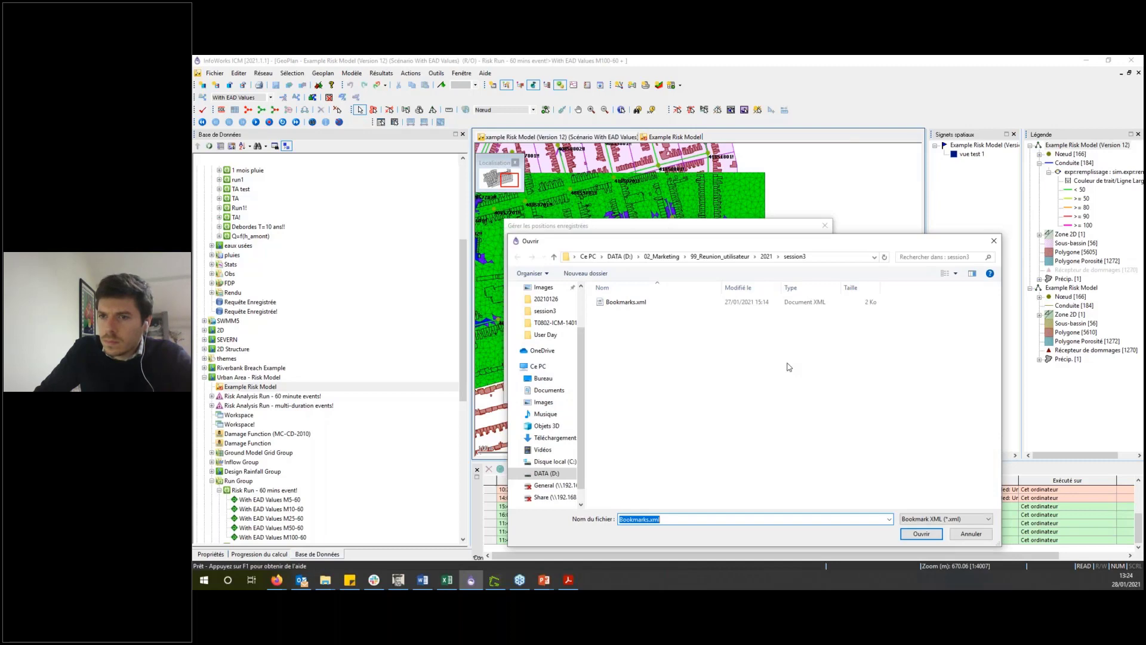
key("Return")
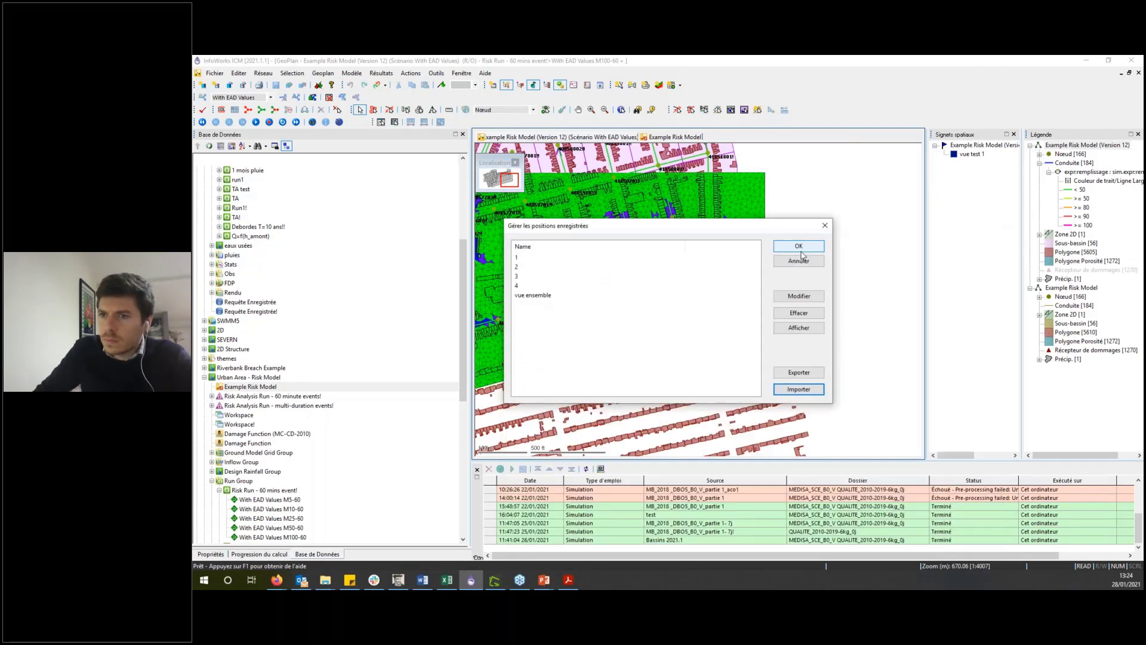
left_click(798, 246)
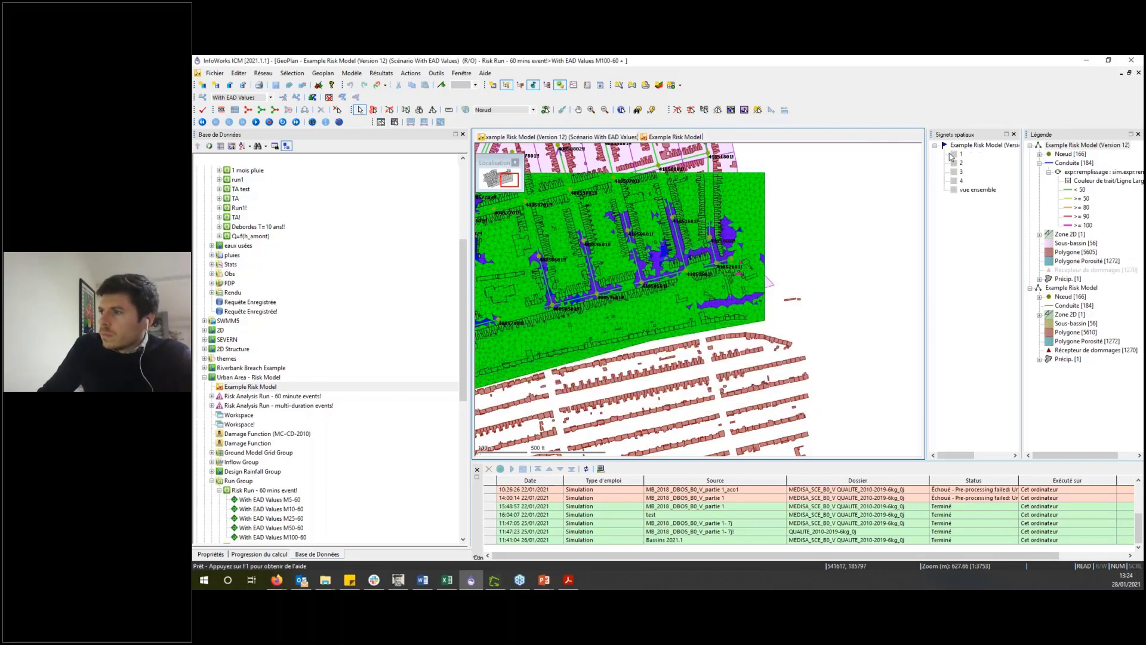
left_click(954, 190)
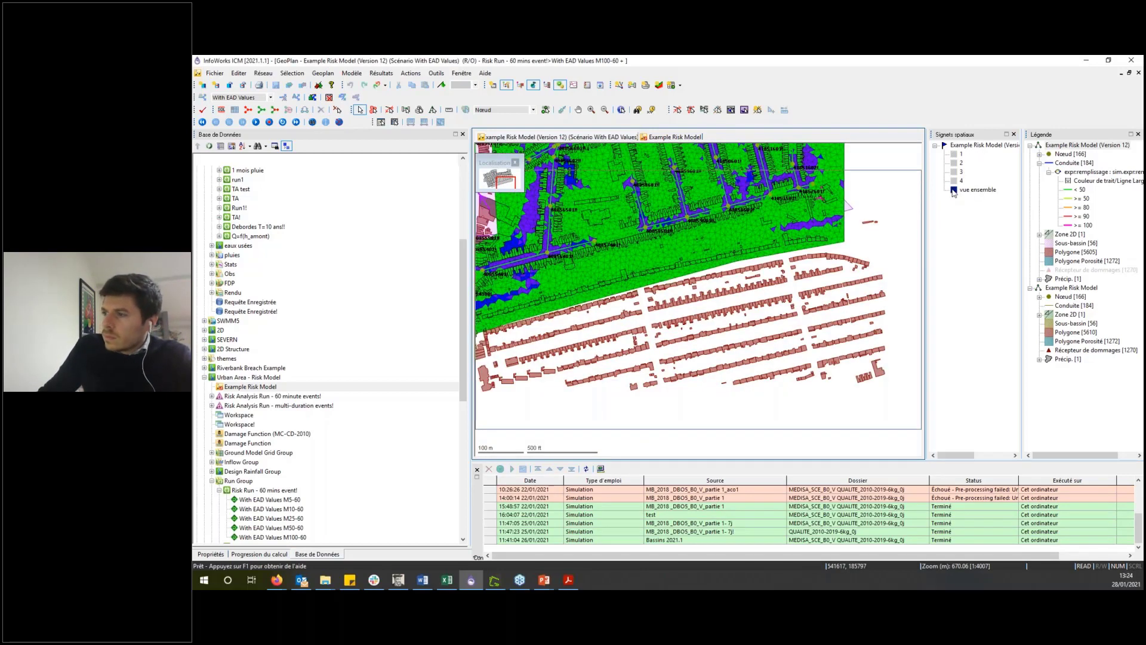
Step: Start a blank print layout from the Example Risk Model GeoPlan, dismissing the printer prompts
left_click(214, 73)
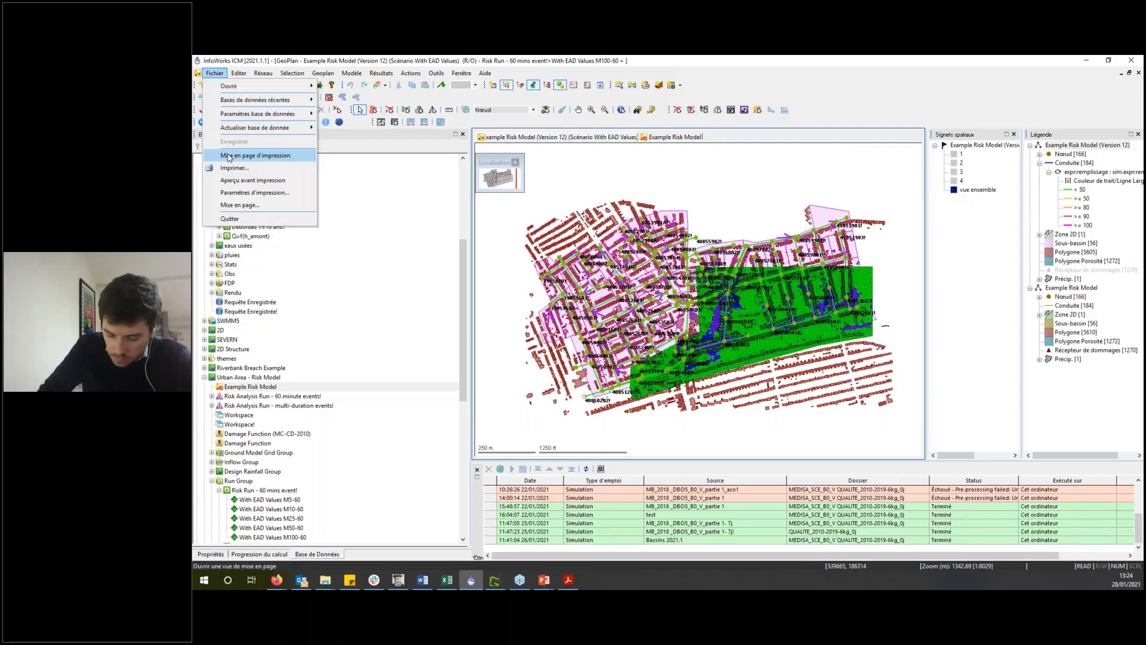
left_click(228, 157)
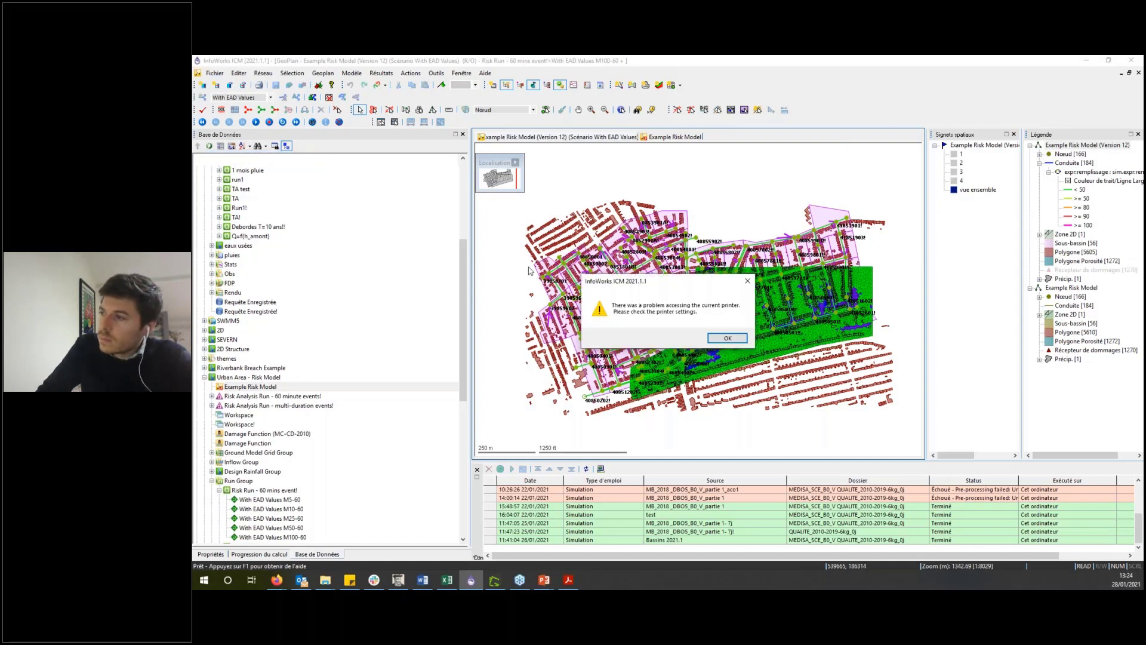
key("Return")
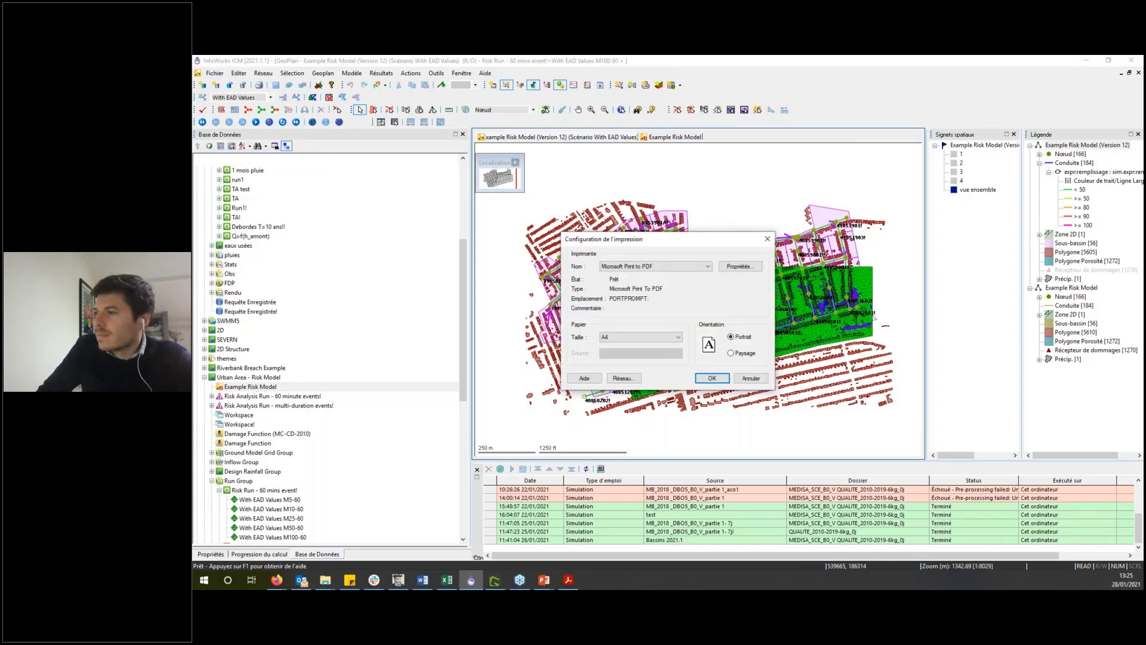
key("Escape")
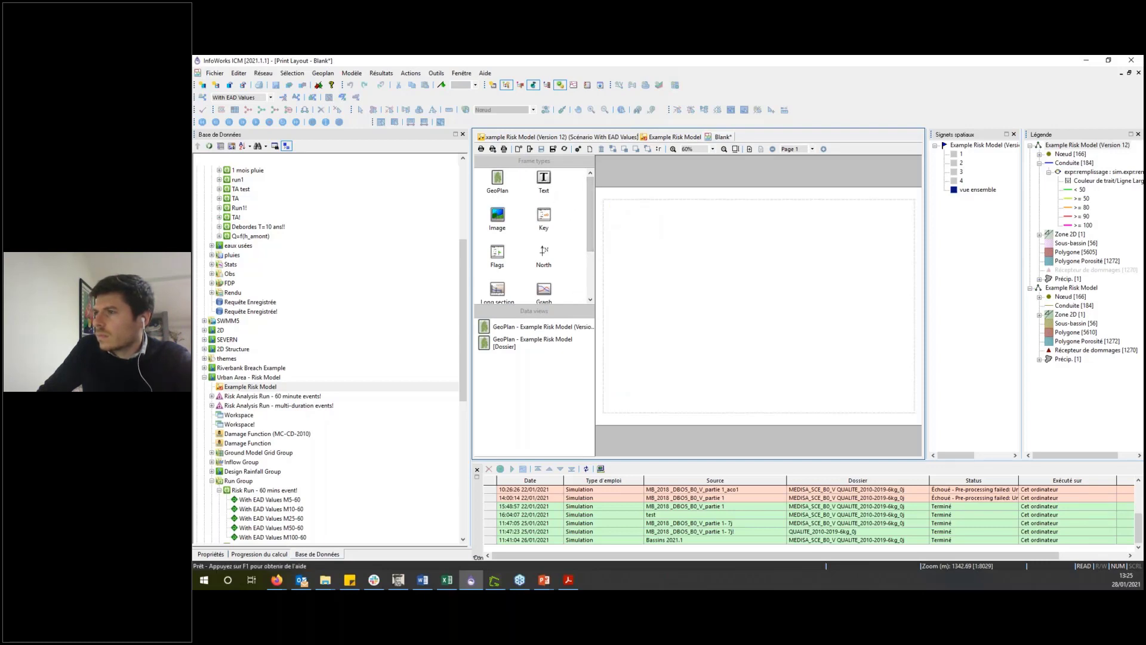
Step: Add a text frame, an image frame and a GeoPlan frame to the blank page, and extend the GeoPlan frame upward to about double its height
left_click_drag(544, 177, 714, 245)
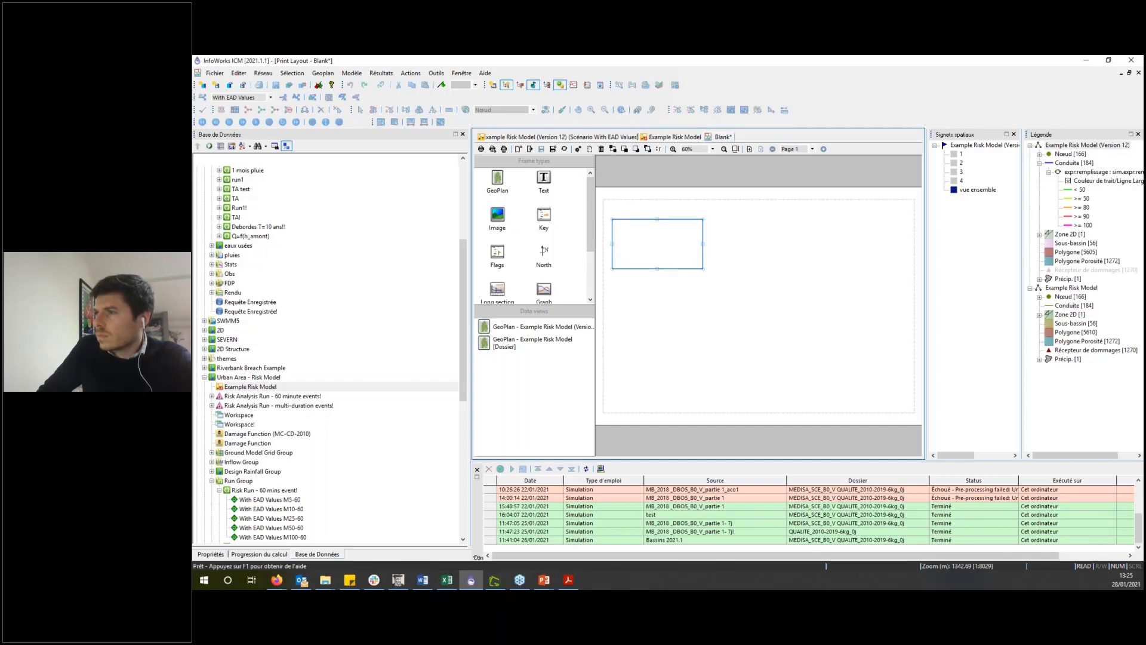
left_click_drag(497, 214, 833, 272)
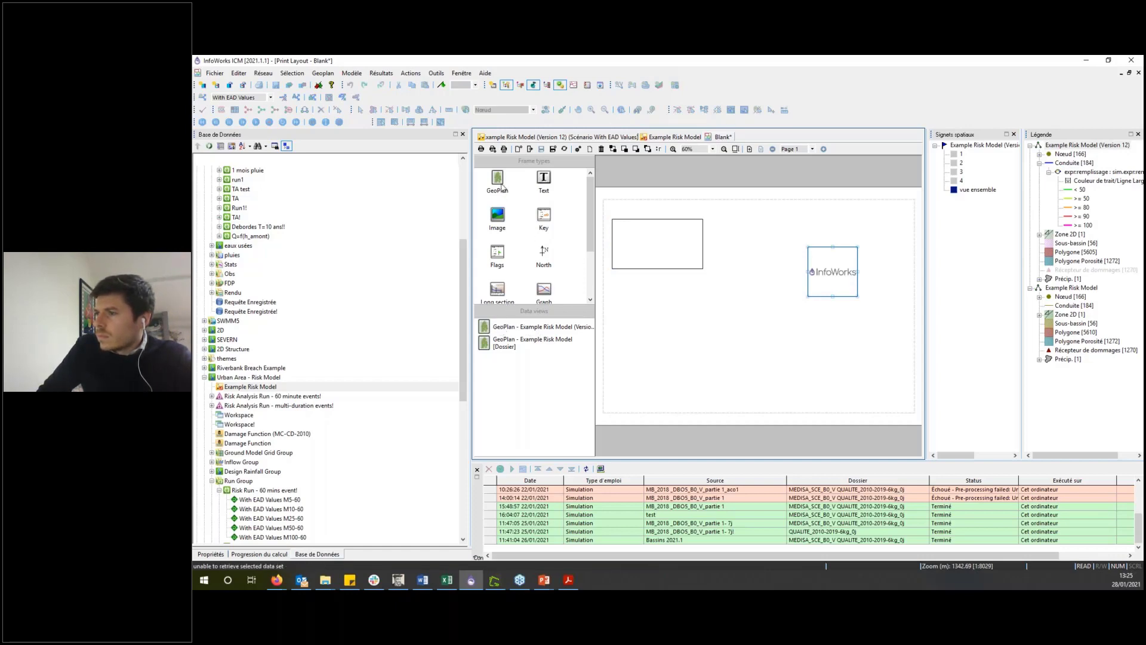
left_click_drag(502, 187, 829, 391)
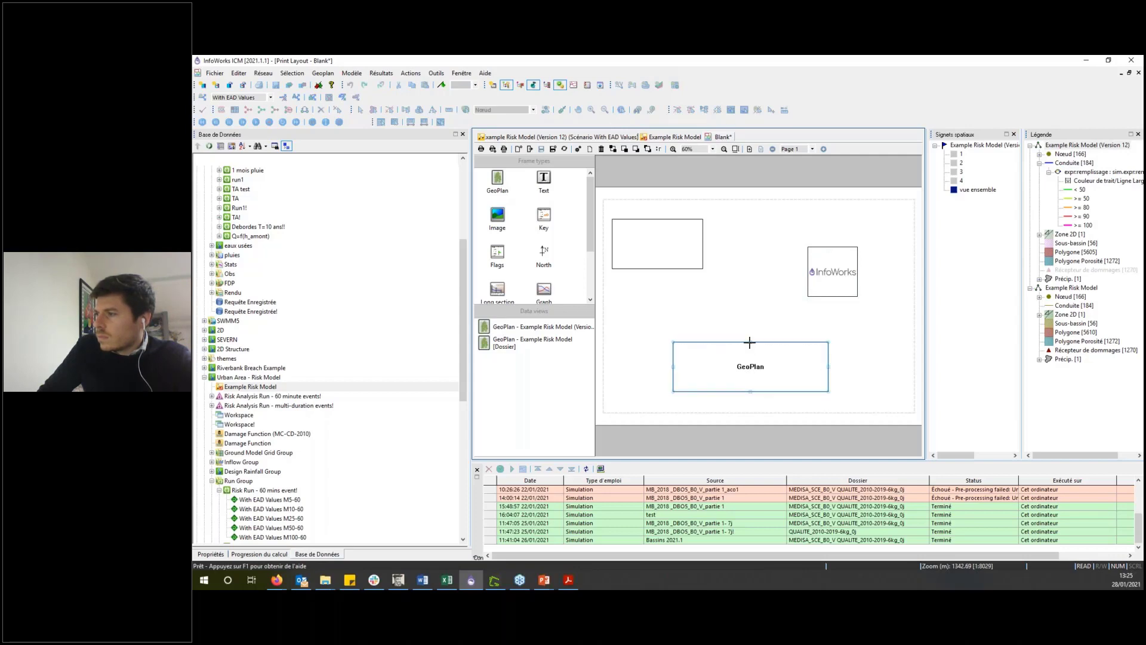
left_click_drag(750, 342, 750, 294)
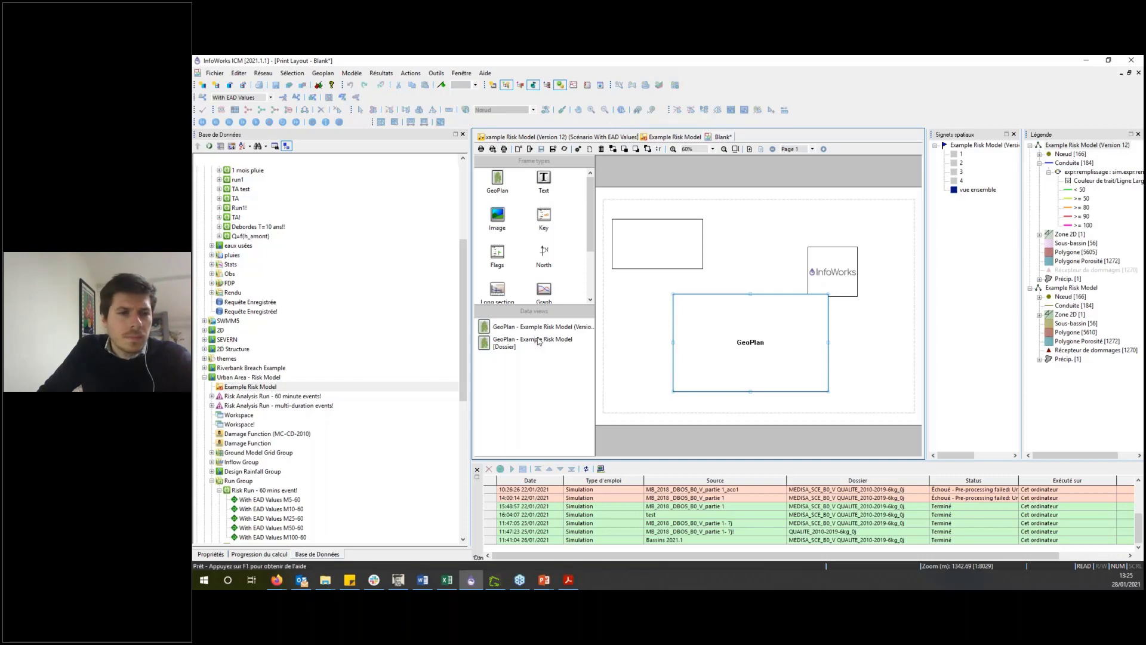
Step: Fill the GeoPlan frame with the Example Risk Model [Dossier] view and place the Version 12 view on the page as a separate small frame
left_click_drag(539, 341, 735, 348)
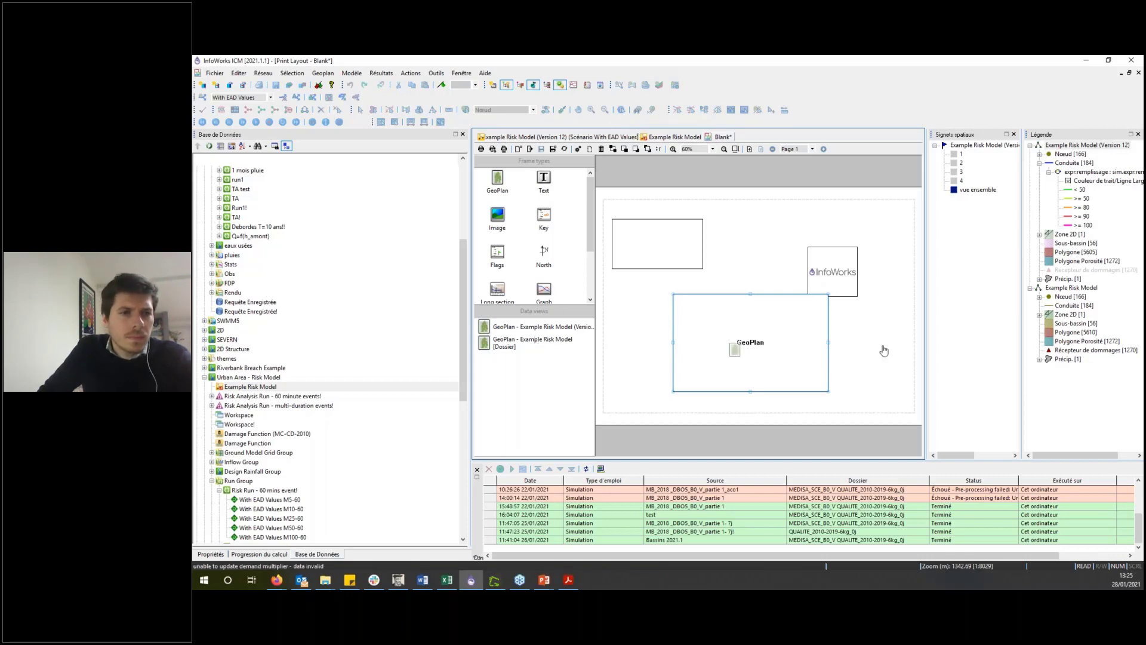
left_click(542, 329)
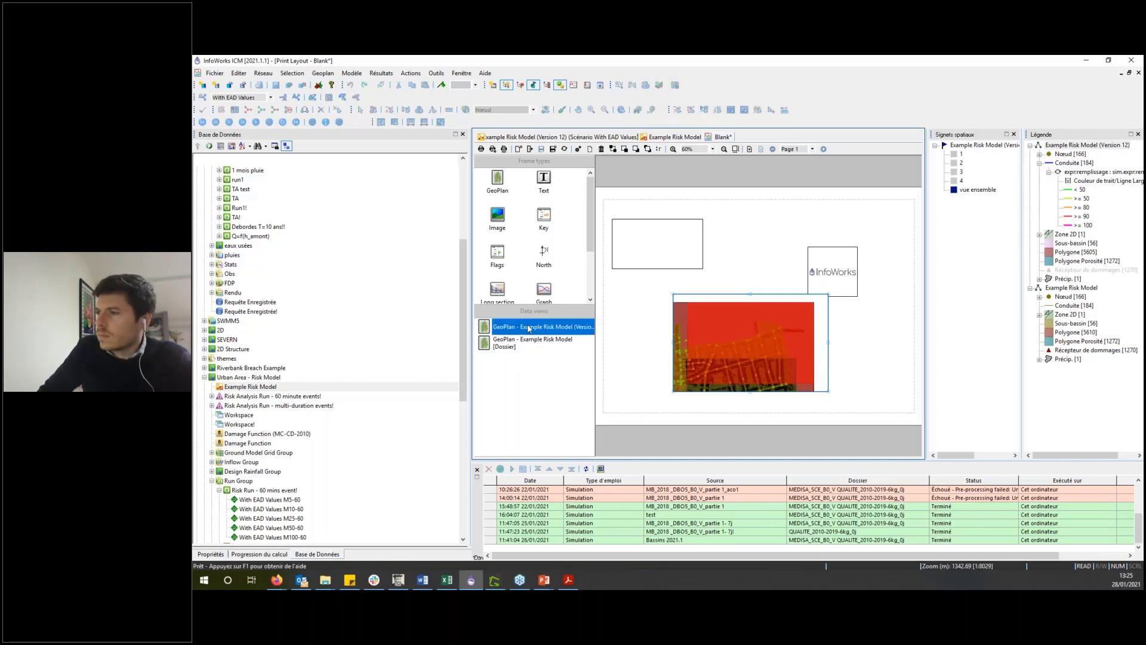
left_click_drag(529, 328, 603, 302)
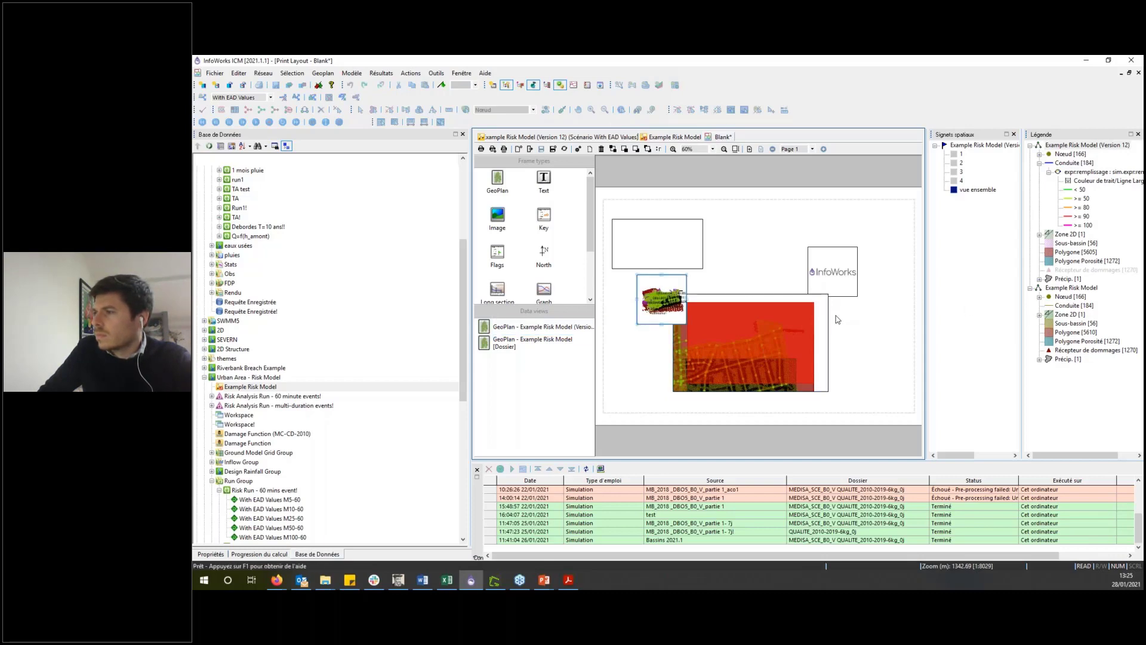
Step: Examine the frame and image settings of the InfoWorks logo frame without changing them
double_click(828, 270)
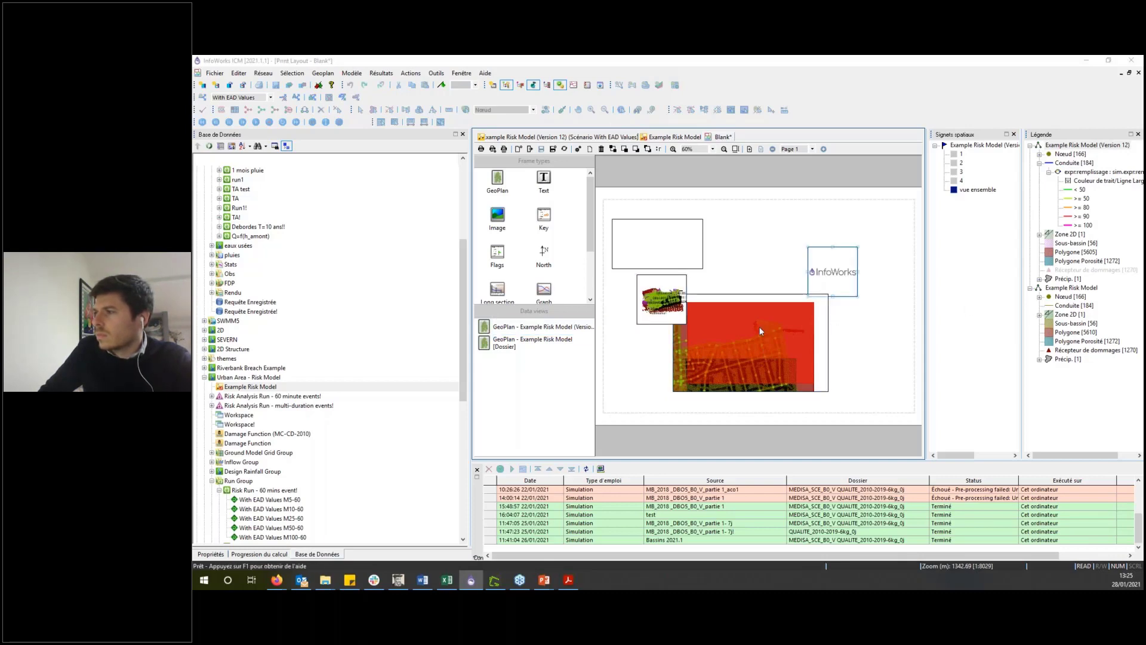
left_click_drag(692, 65, 683, 136)
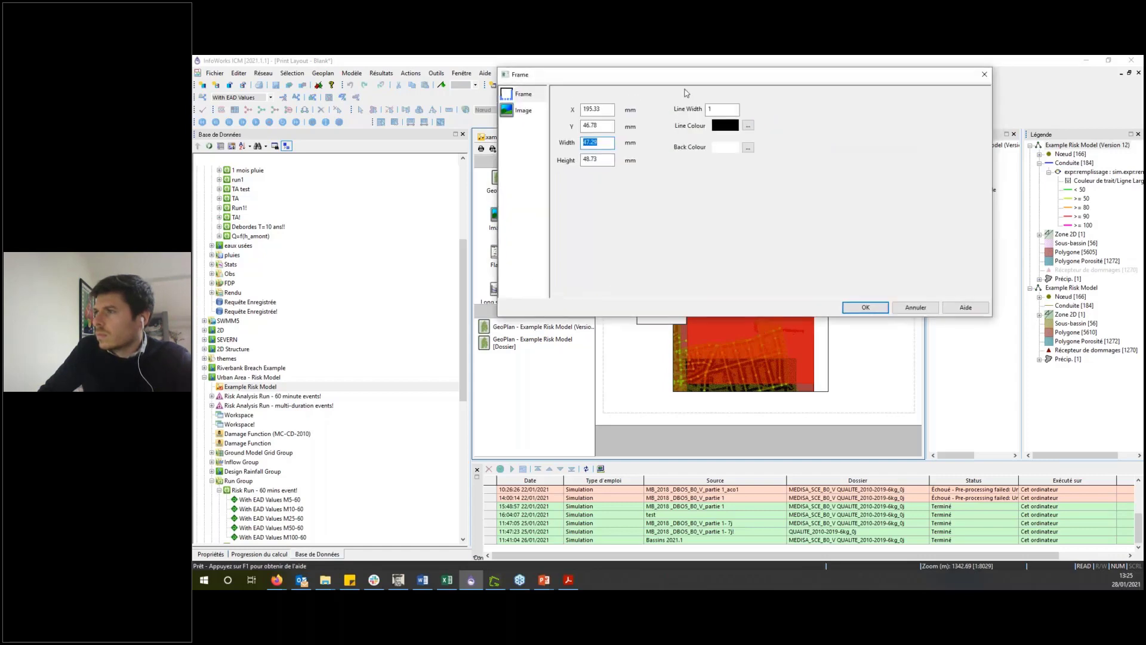
left_click(517, 168)
left_click(917, 365)
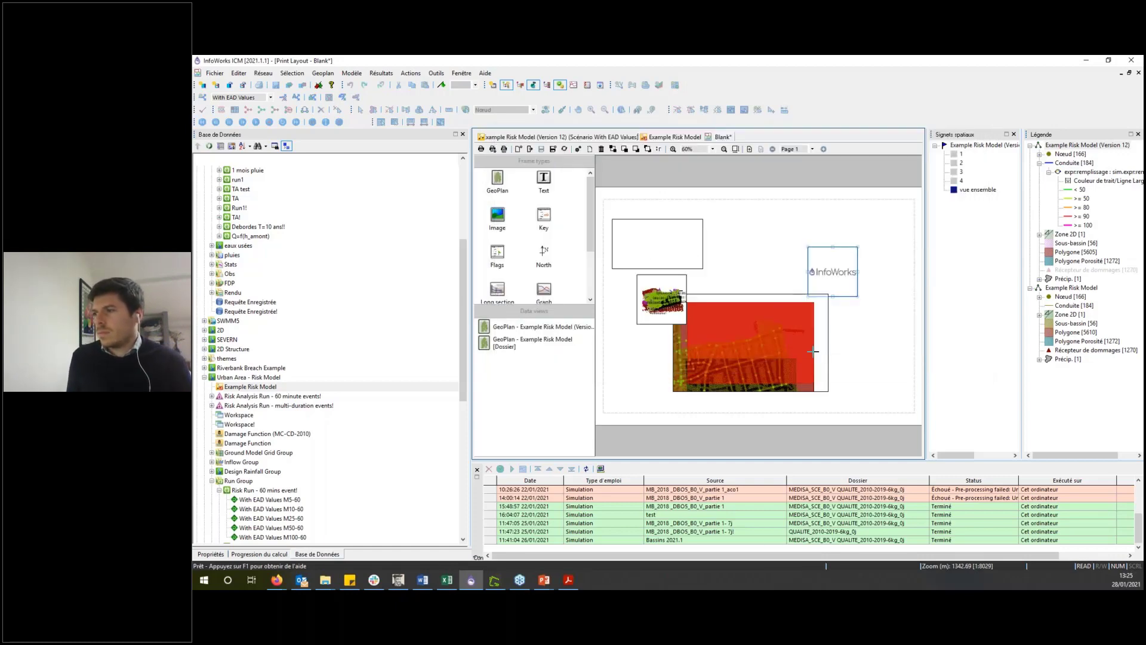
Step: Scale the large GeoPlan frame's map to fit geospatial bookmark 3
double_click(709, 356)
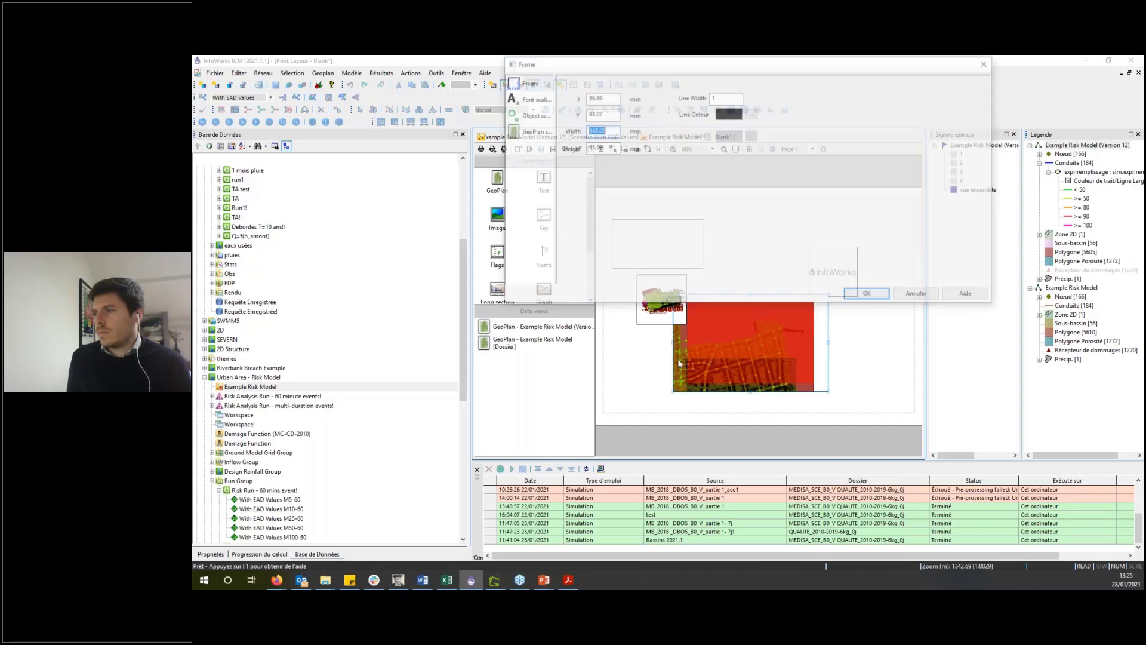
left_click(540, 131)
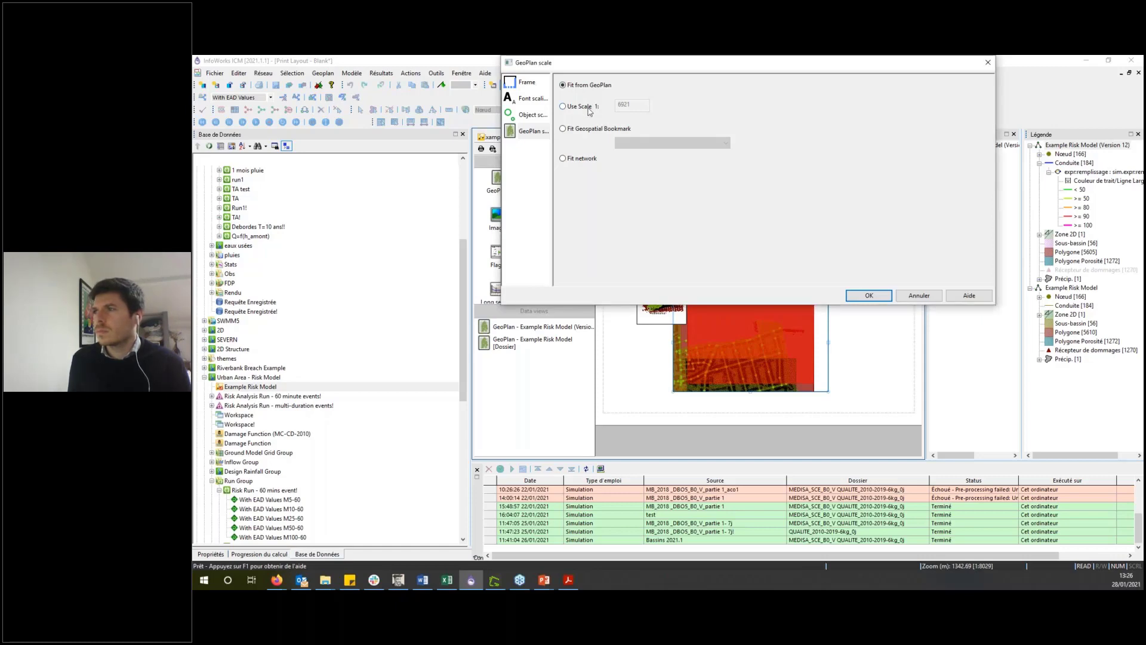
left_click(585, 129)
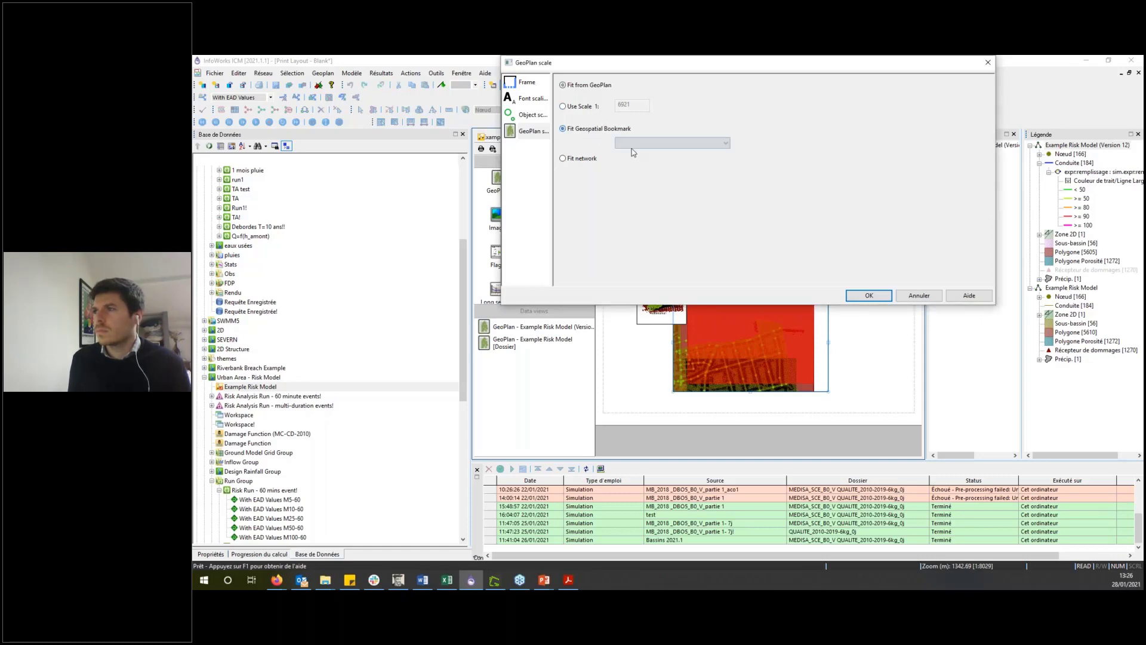
left_click(639, 143)
left_click(640, 169)
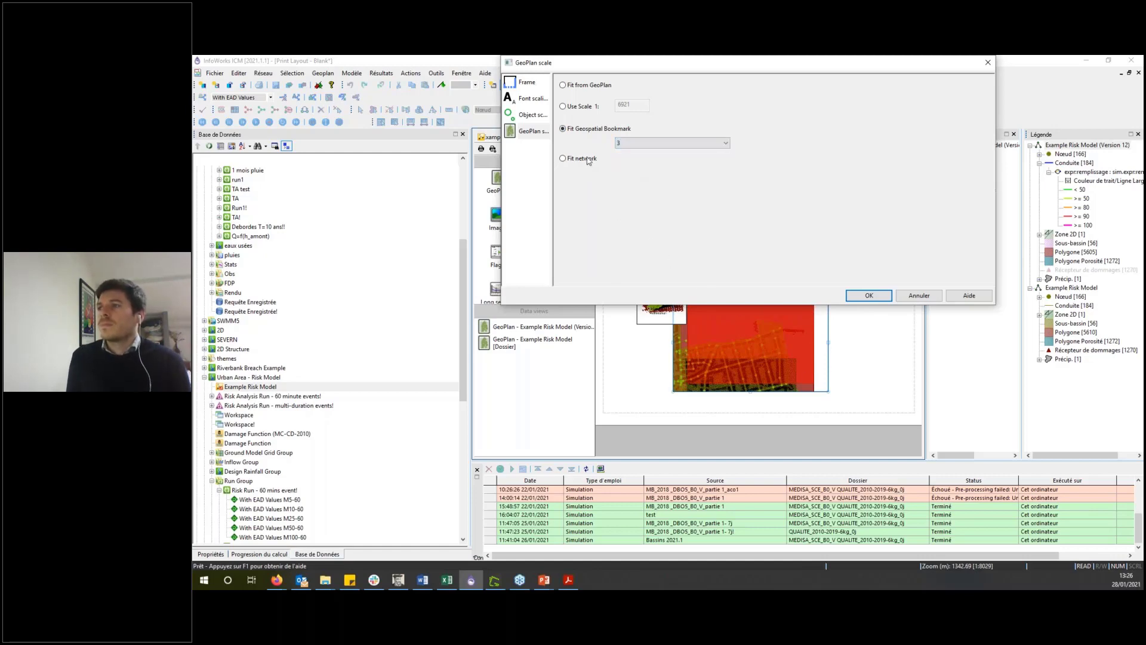
left_click(867, 302)
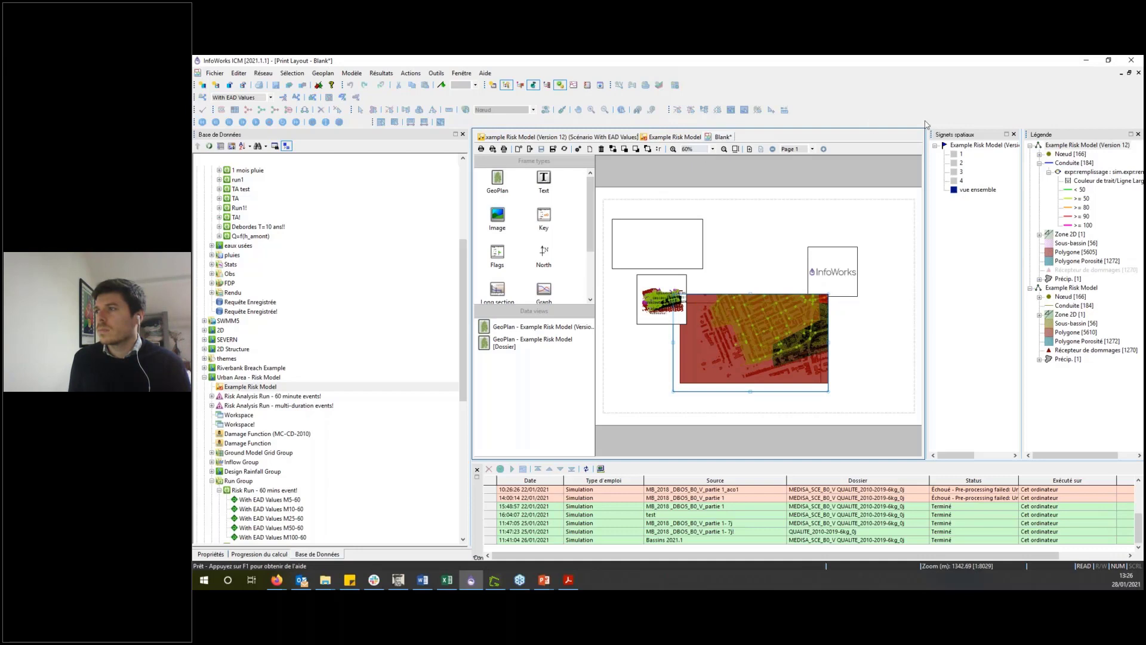
Step: Close the blank print layout and both Example Risk Model GeoPlans
left_click(1139, 73)
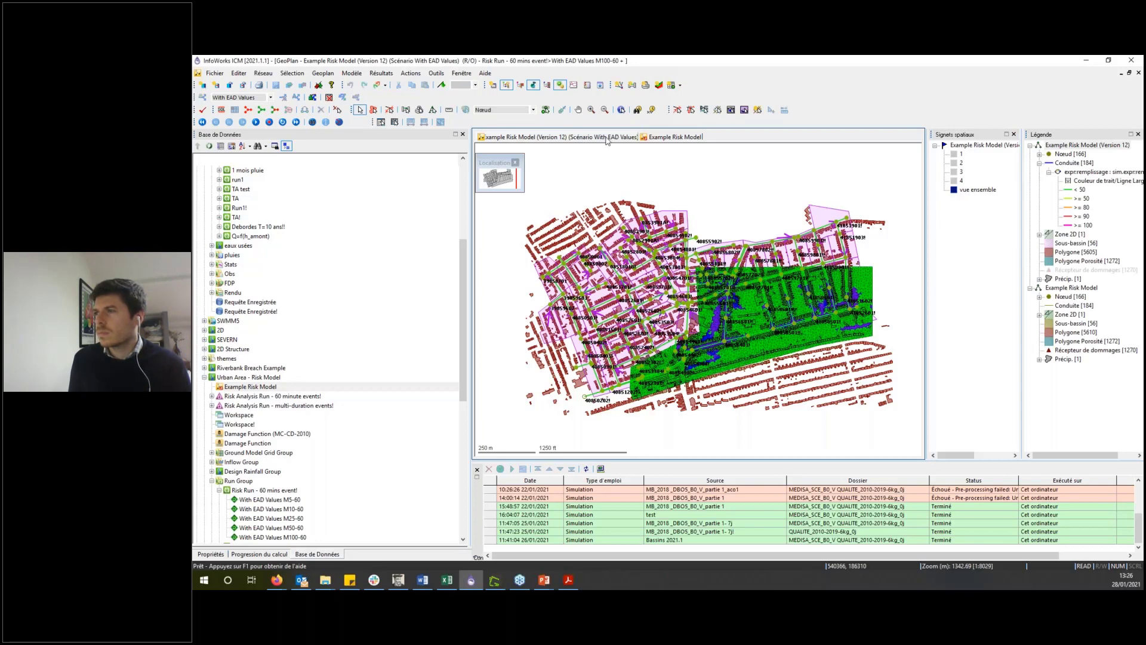
left_click(1139, 72)
left_click(1138, 72)
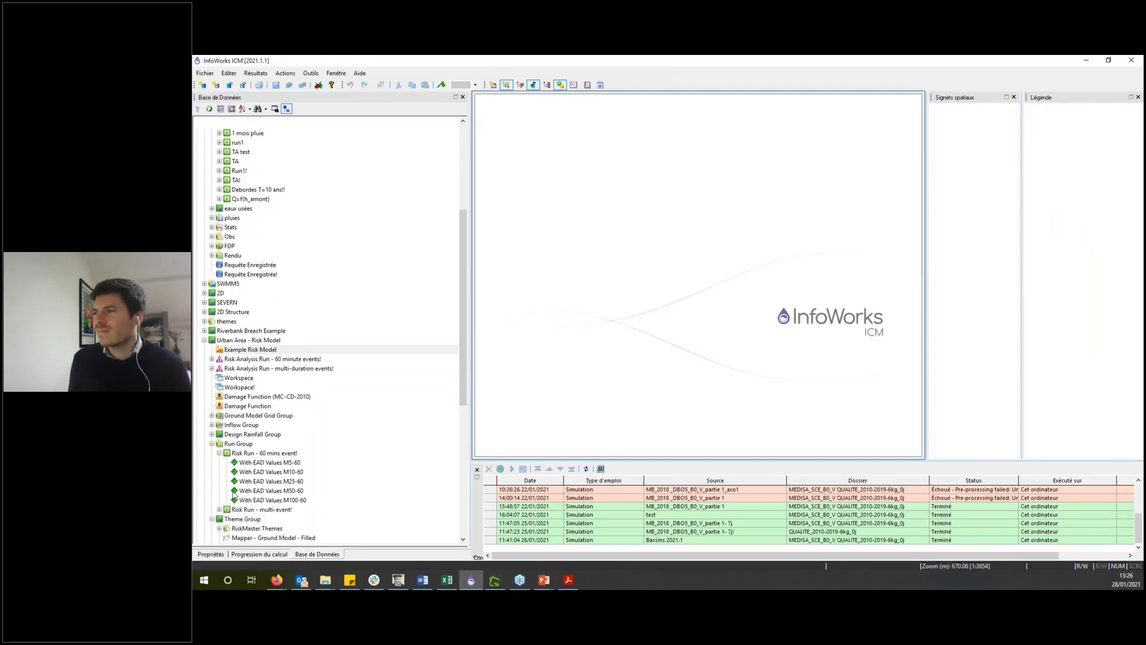
Step: Open the saved print layout carto from the Urban Area - Risk Model group and maximise its window
scroll(328, 334, "down", 5)
left_click_drag(231, 490, 528, 357)
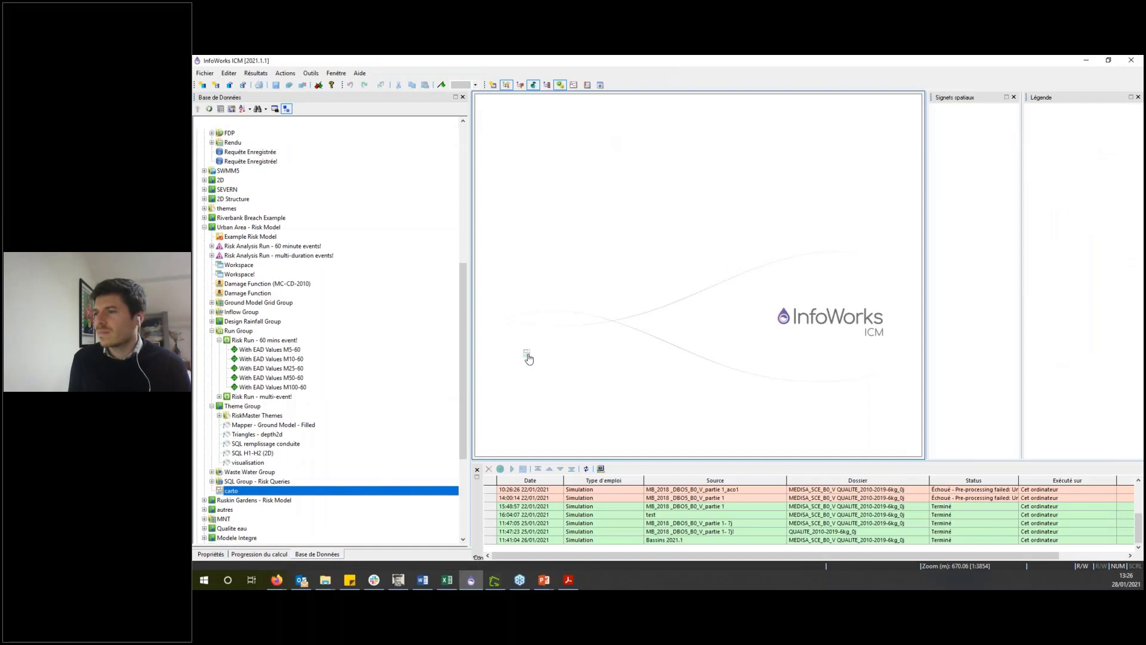
left_click(727, 338)
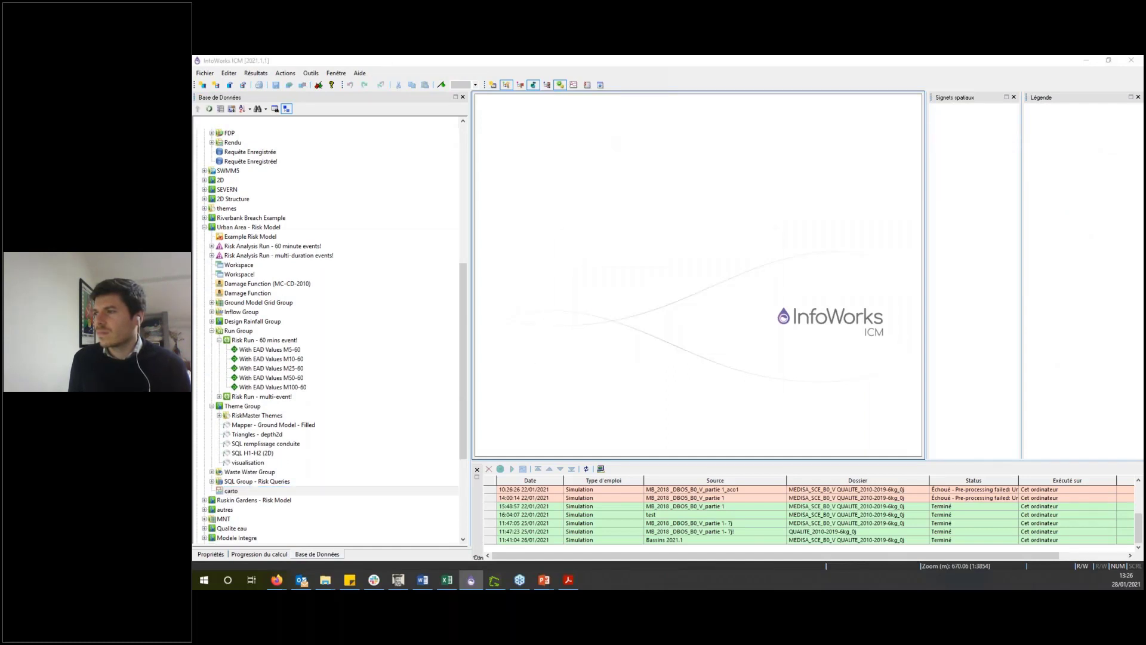
left_click(710, 379)
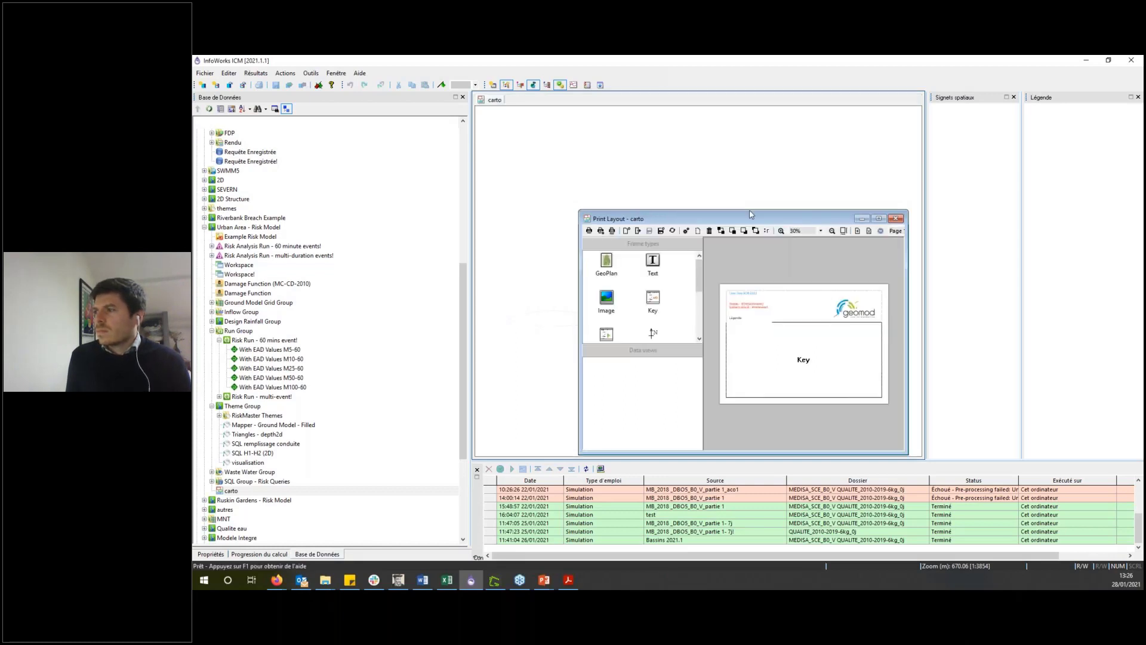
left_click(830, 189)
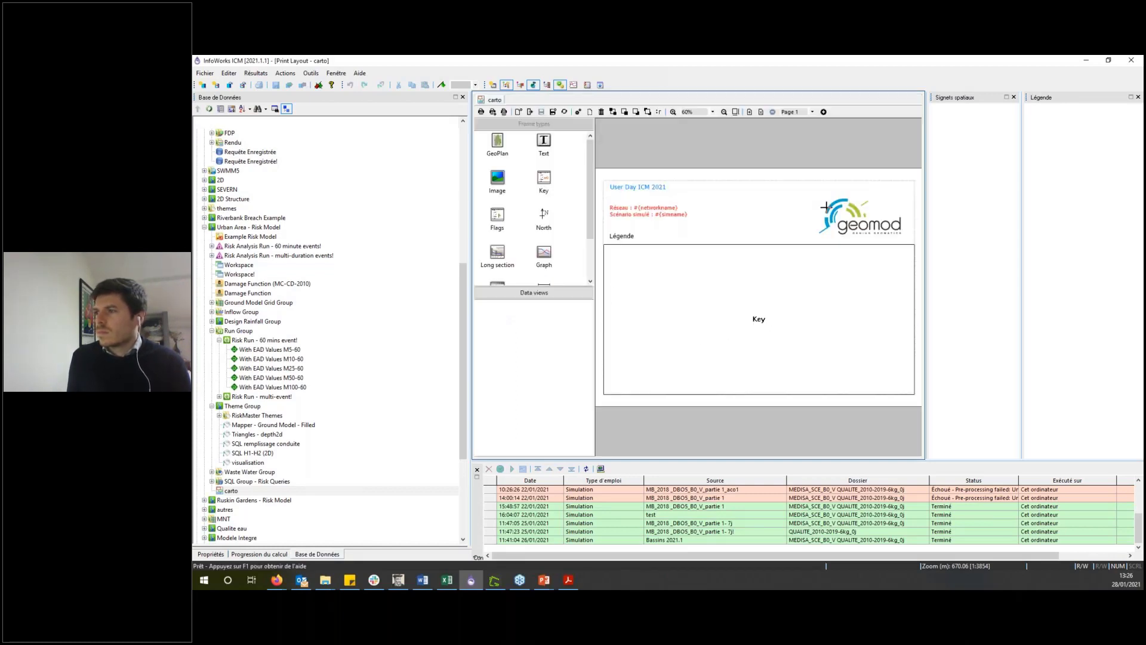
Step: Look through the carto layout's pages, including pages 3 and 5, to examine how their GeoPlan and Locator frames are arranged
left_click(791, 112)
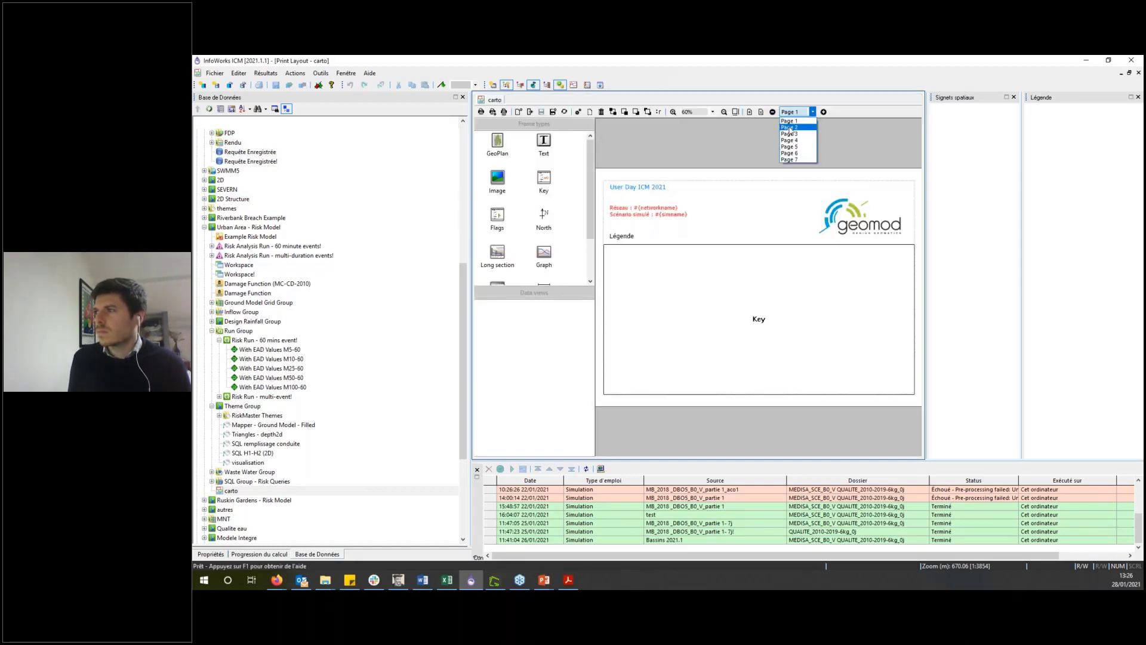
left_click(790, 120)
left_click(791, 112)
left_click(793, 128)
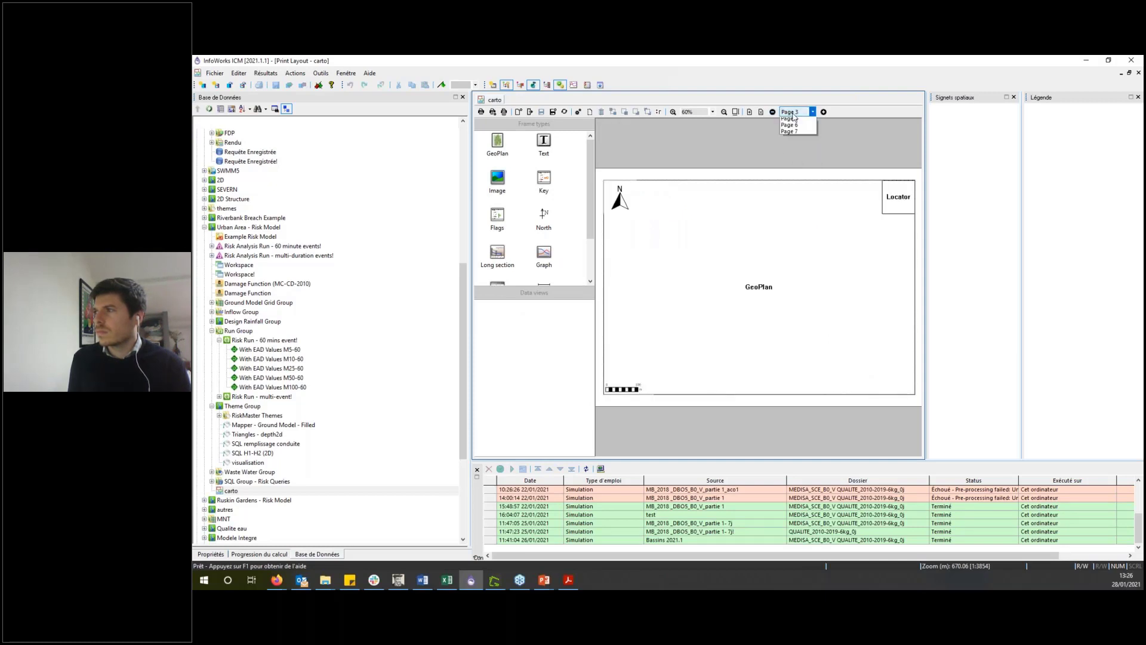
left_click(791, 112)
left_click(793, 143)
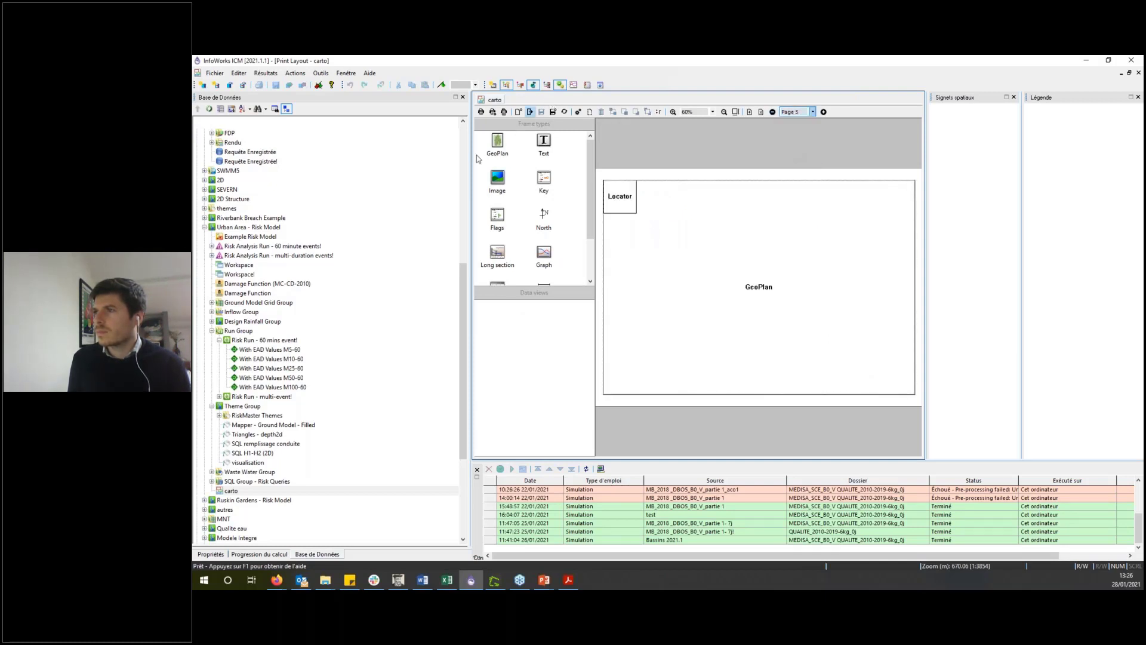
Step: Open the With EAD Values M100-60 results on a GeoPlan, apply the visualisation and SQL remplissage conduite themes, and display the maximum results
left_click(275, 387)
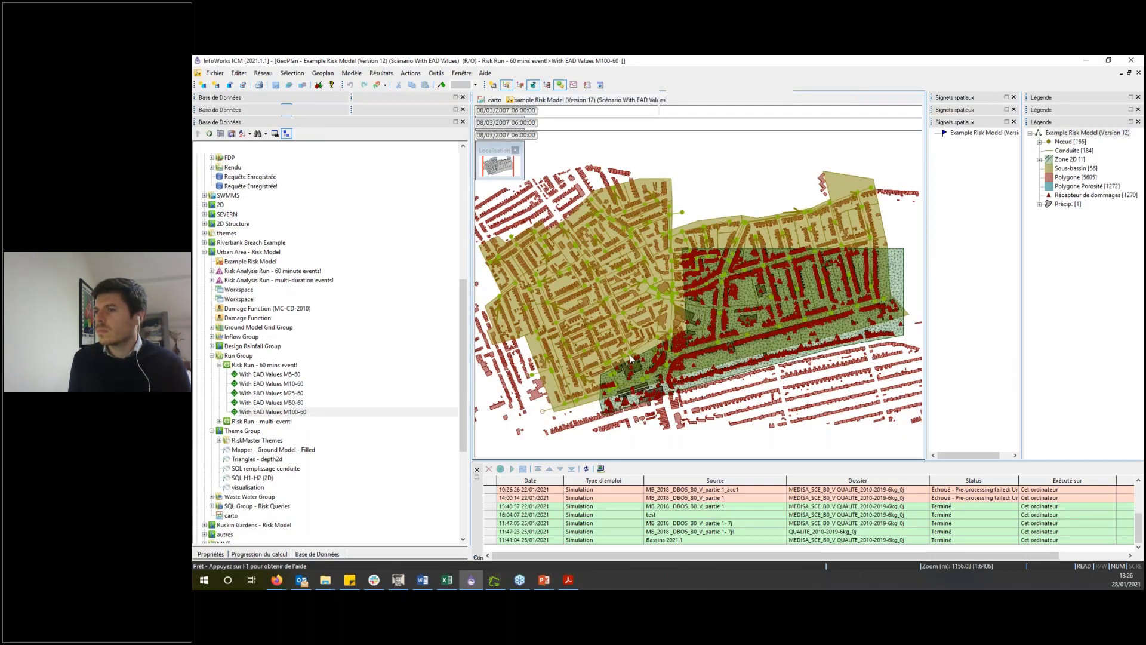
double_click(251, 501)
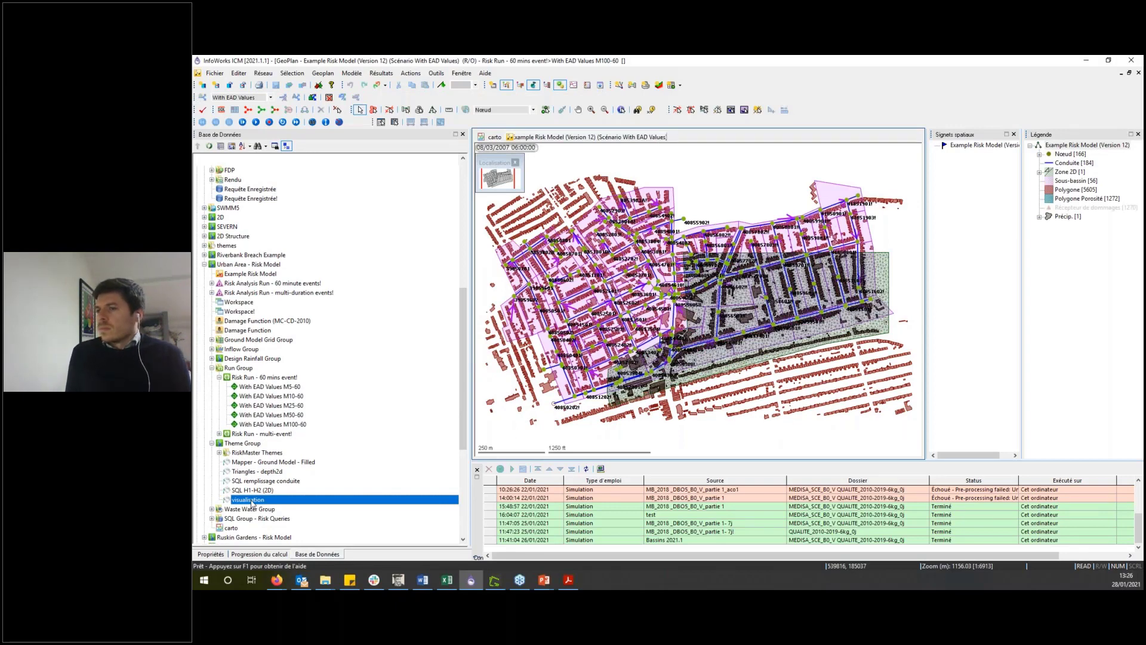
left_click(326, 121)
left_click_drag(266, 481, 649, 159)
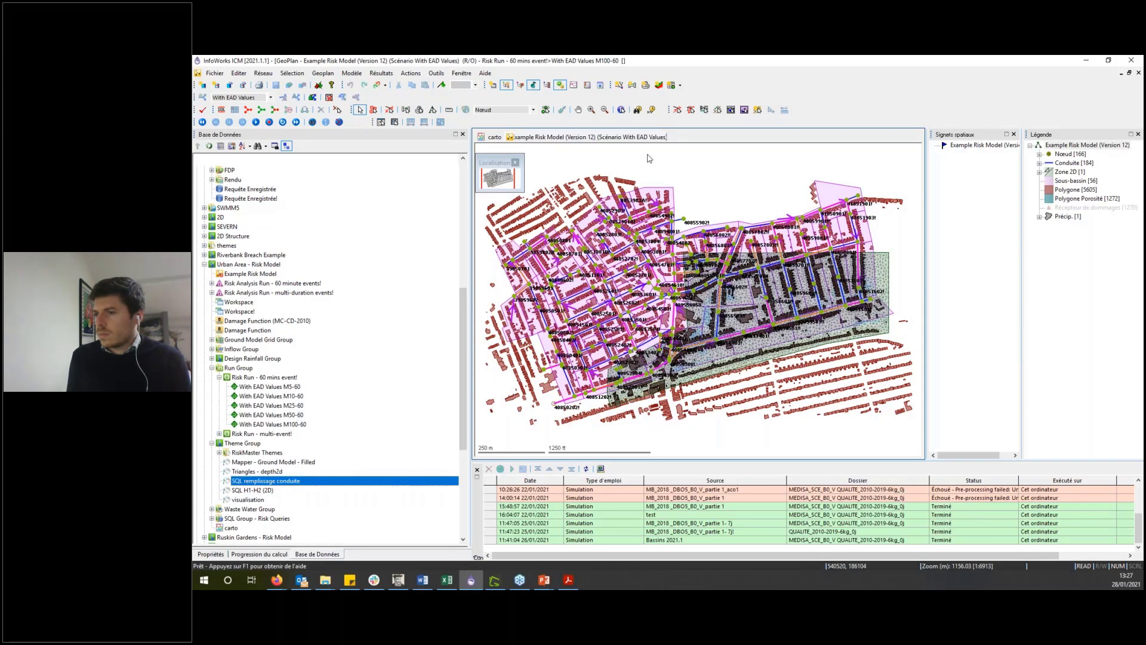
Step: Add a custom label to node 40854902! showing its flooddepth (Hauteur de débordement) field and place it on the GeoPlan
left_click(432, 110)
left_click(649, 212)
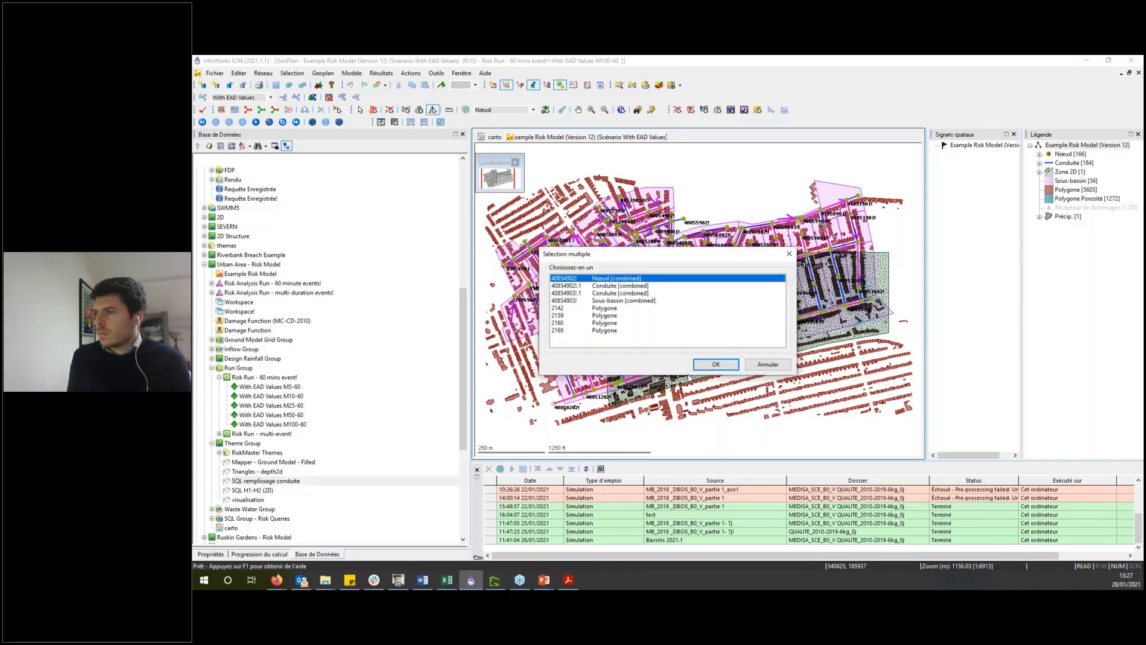
left_click(715, 364)
scroll(550, 293, "down", 10)
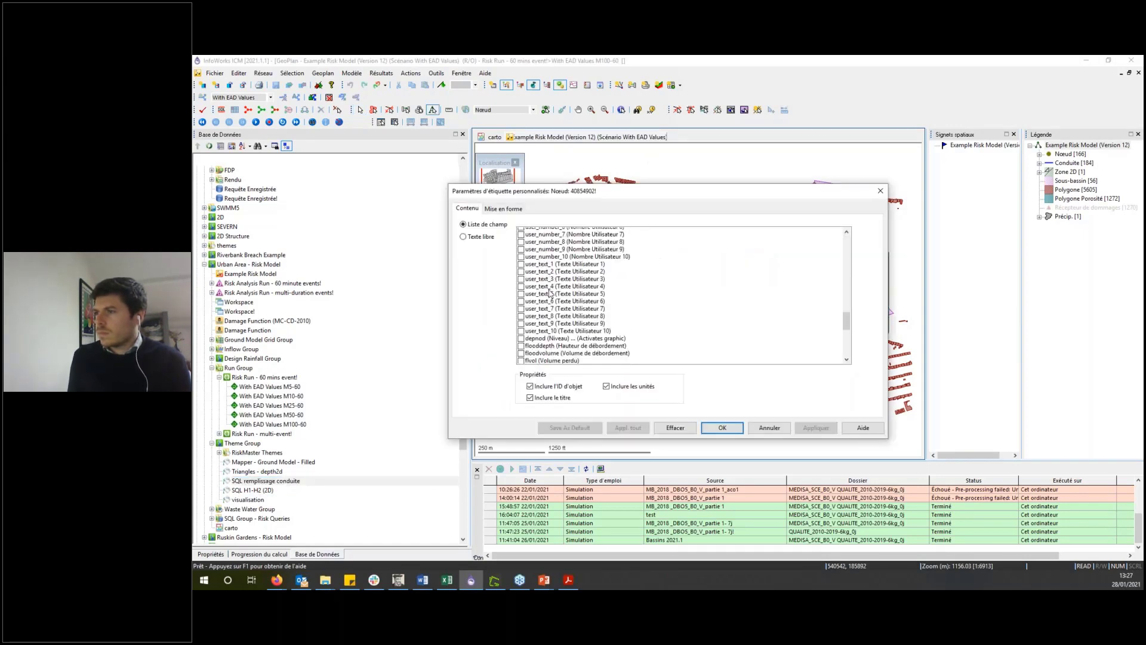
scroll(550, 293, "down", 4)
left_click(521, 246)
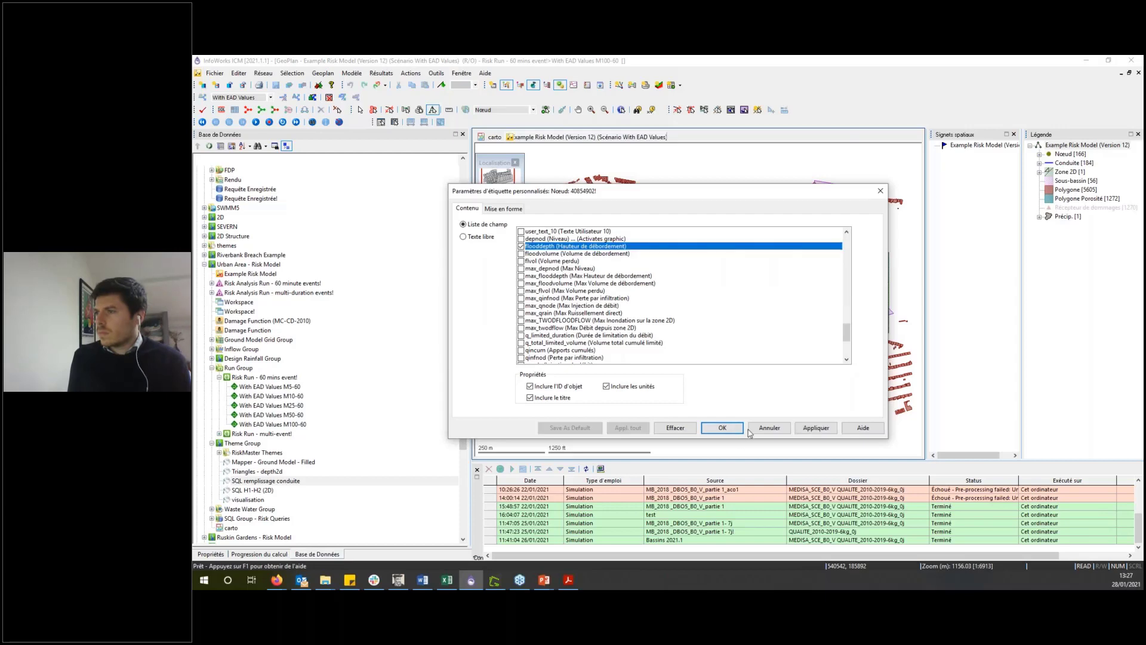
left_click(817, 429)
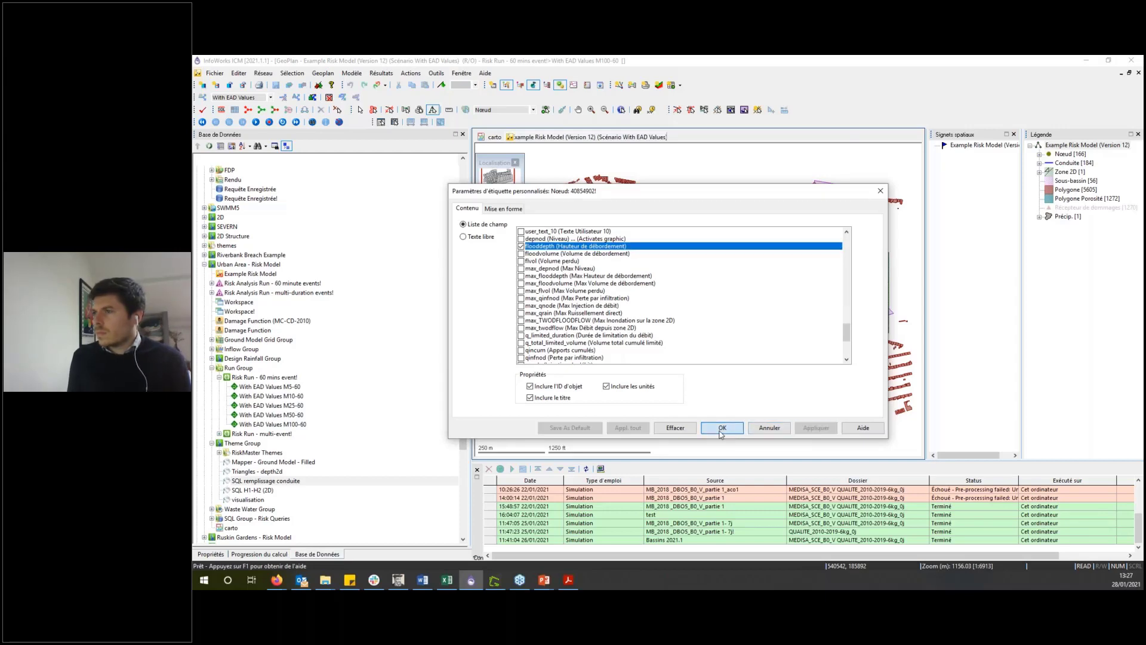
left_click(720, 429)
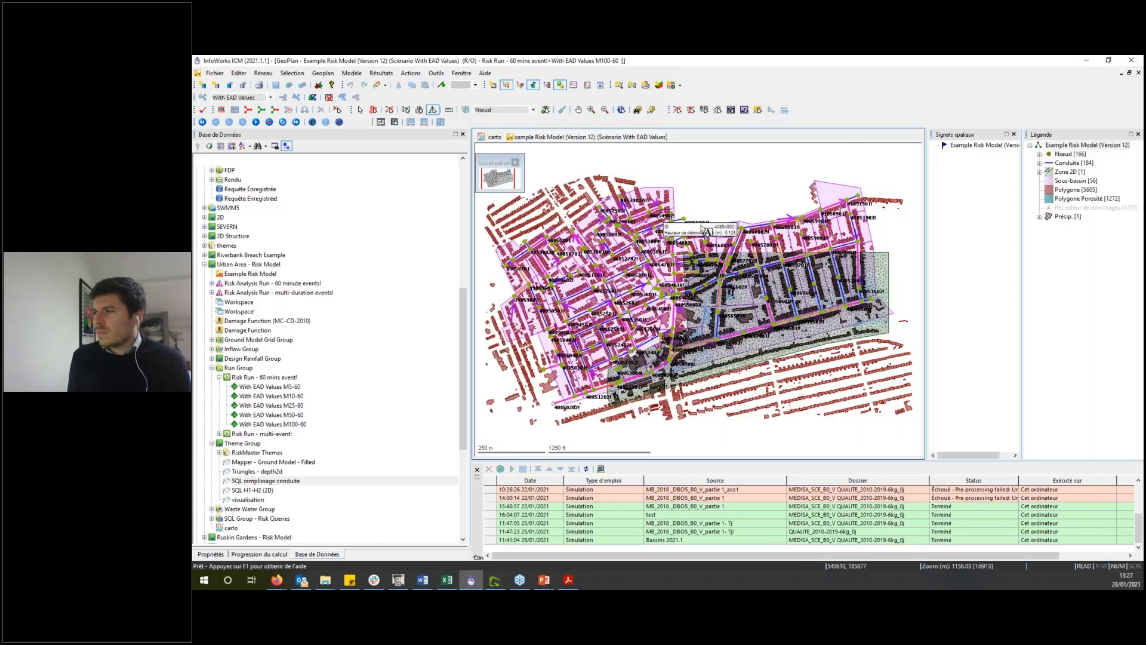
Step: Refresh the carto layout's data views and assign the Example Risk Model GeoPlan to the GeoPlan frame on page 2
left_click(494, 139)
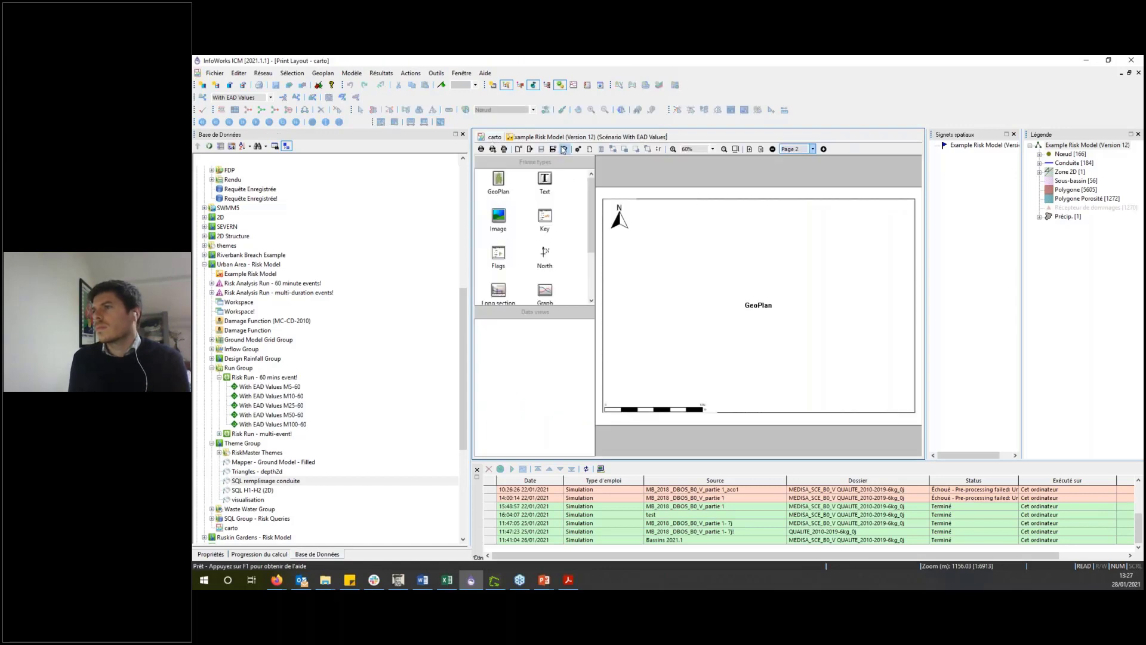
left_click(564, 150)
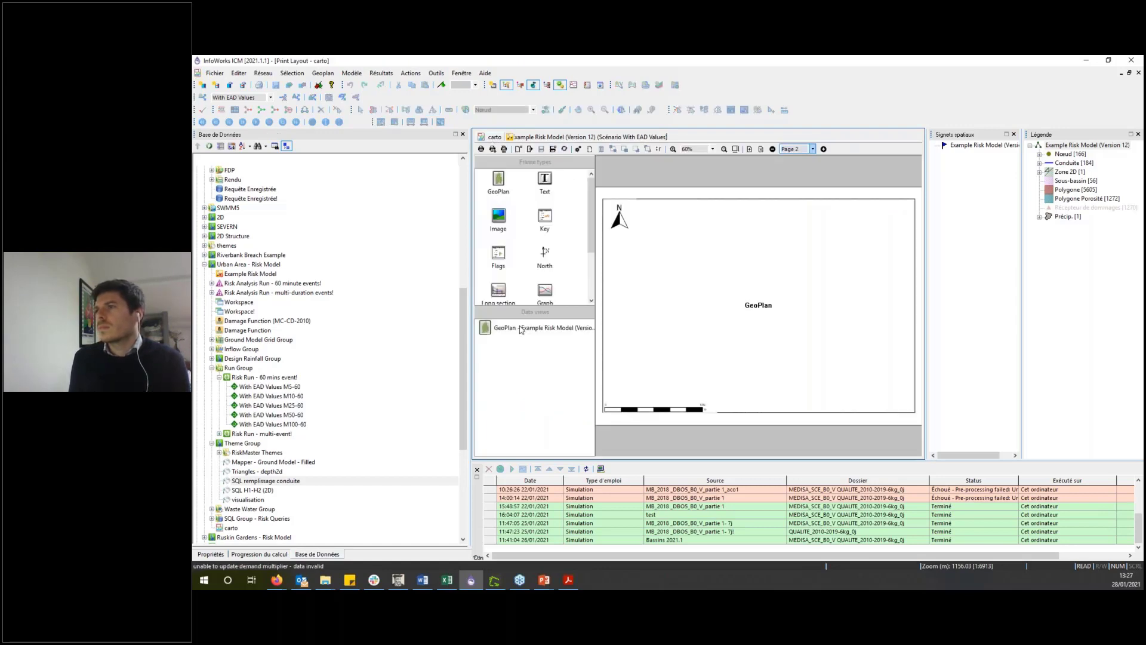
left_click_drag(521, 329, 824, 409)
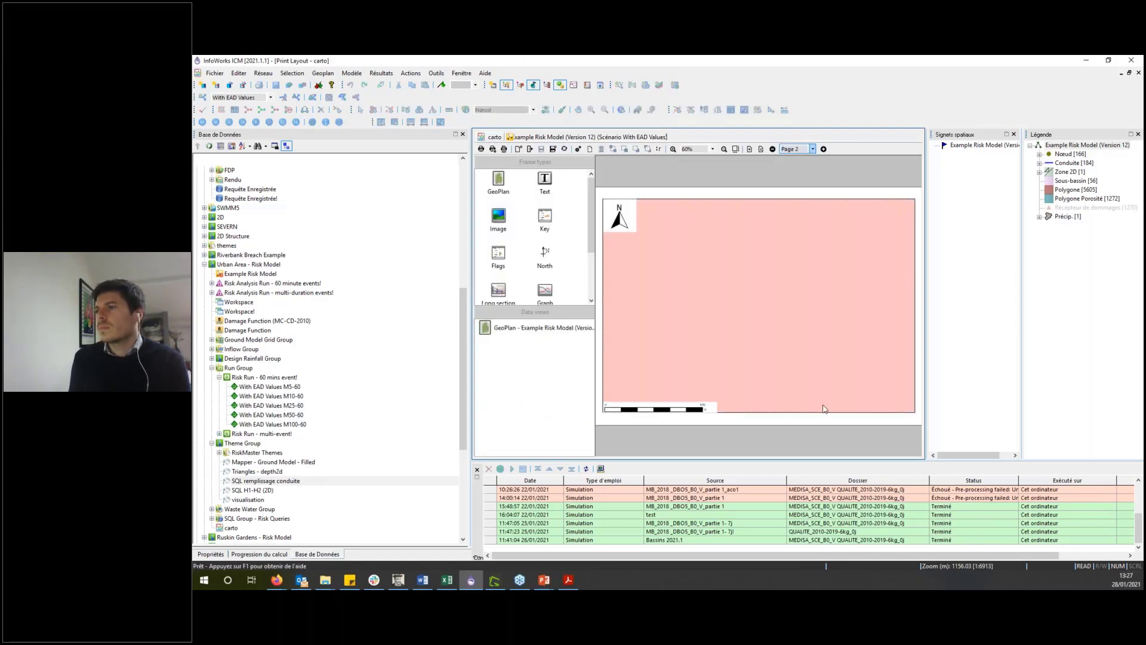
Step: Check which geospatial bookmarks are available in the GeoPlan scale settings of the page 2 frame
double_click(644, 341)
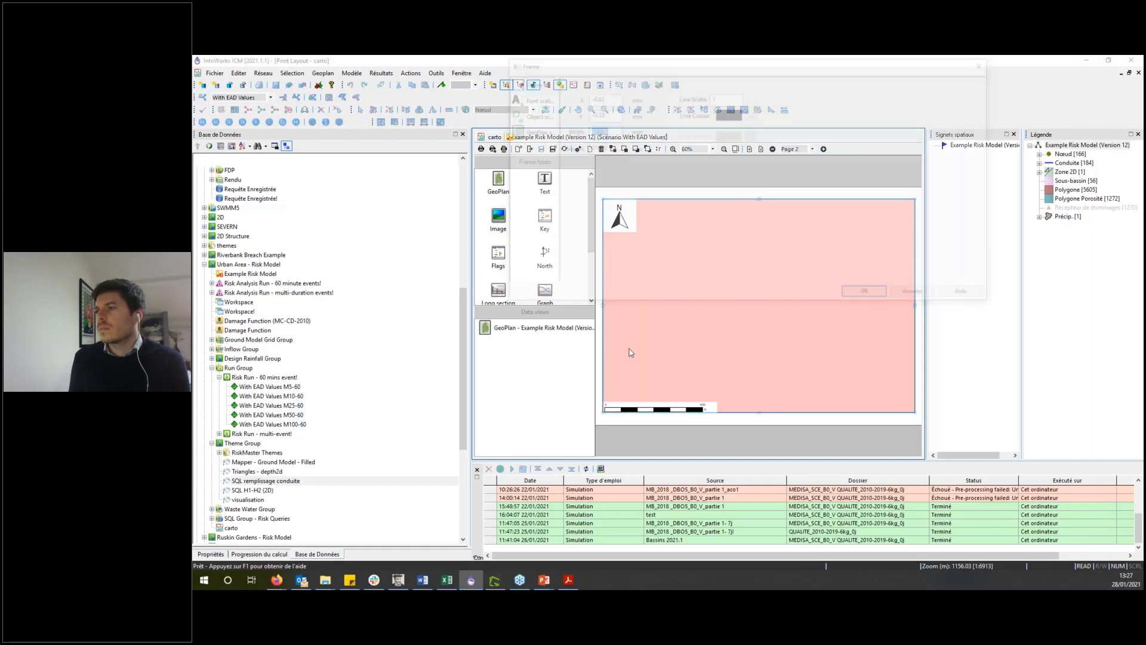
left_click(520, 130)
left_click(660, 144)
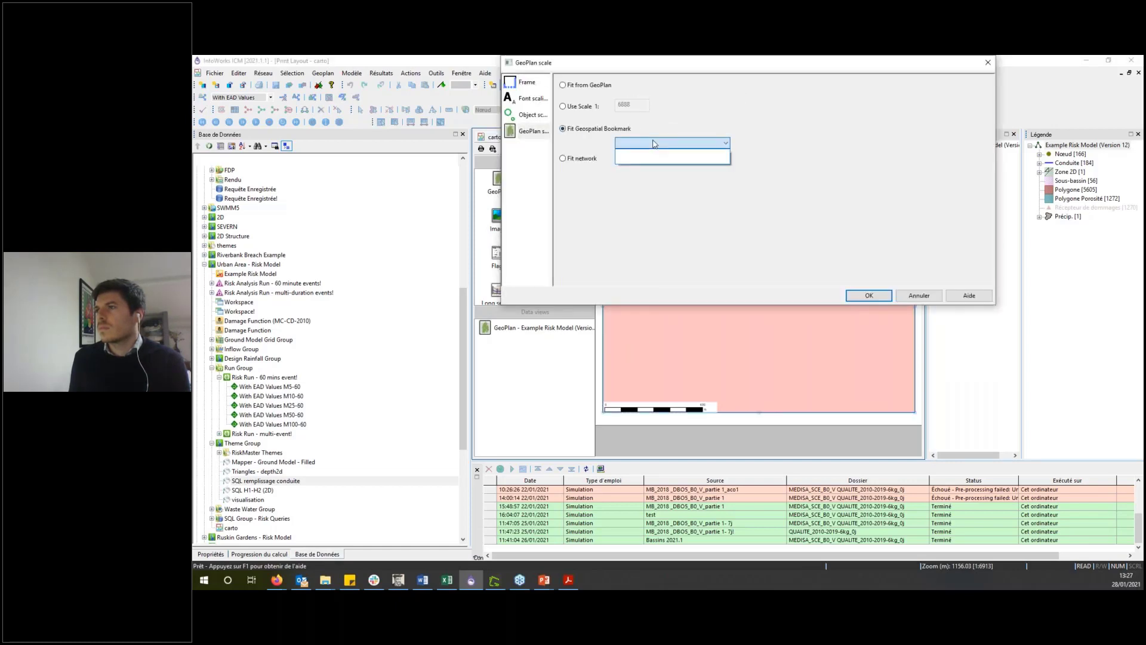
left_click(928, 197)
left_click(913, 297)
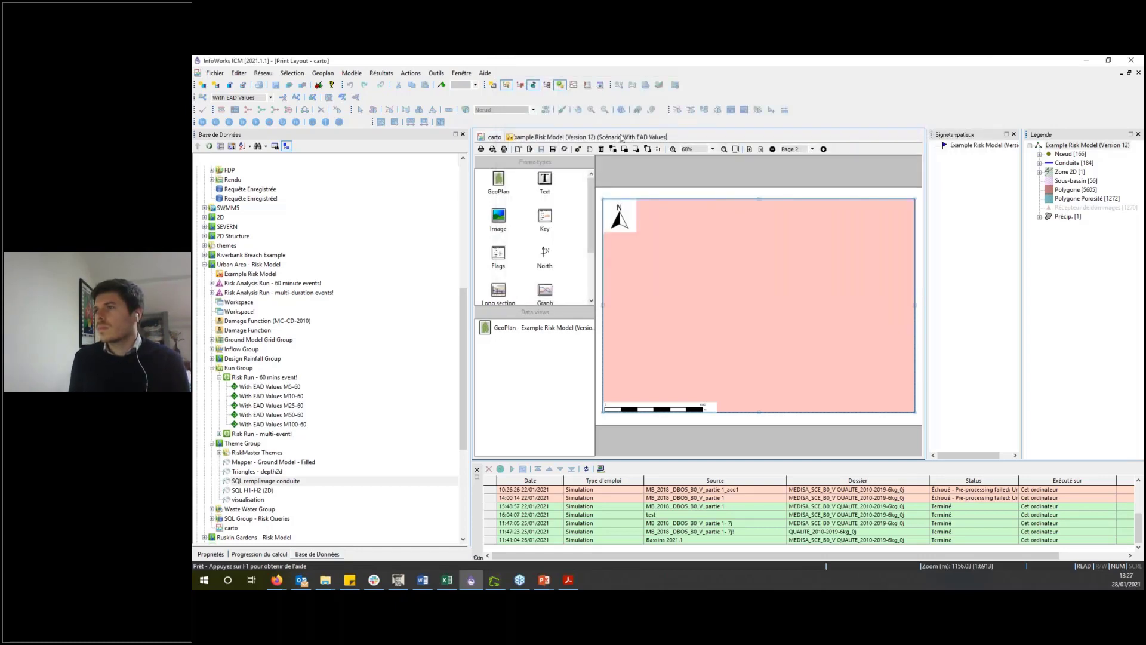
Step: Import the saved spatial bookmarks from Bookmarks.xml in the session3 folder into the Example Risk Model GeoPlan
left_click(622, 138)
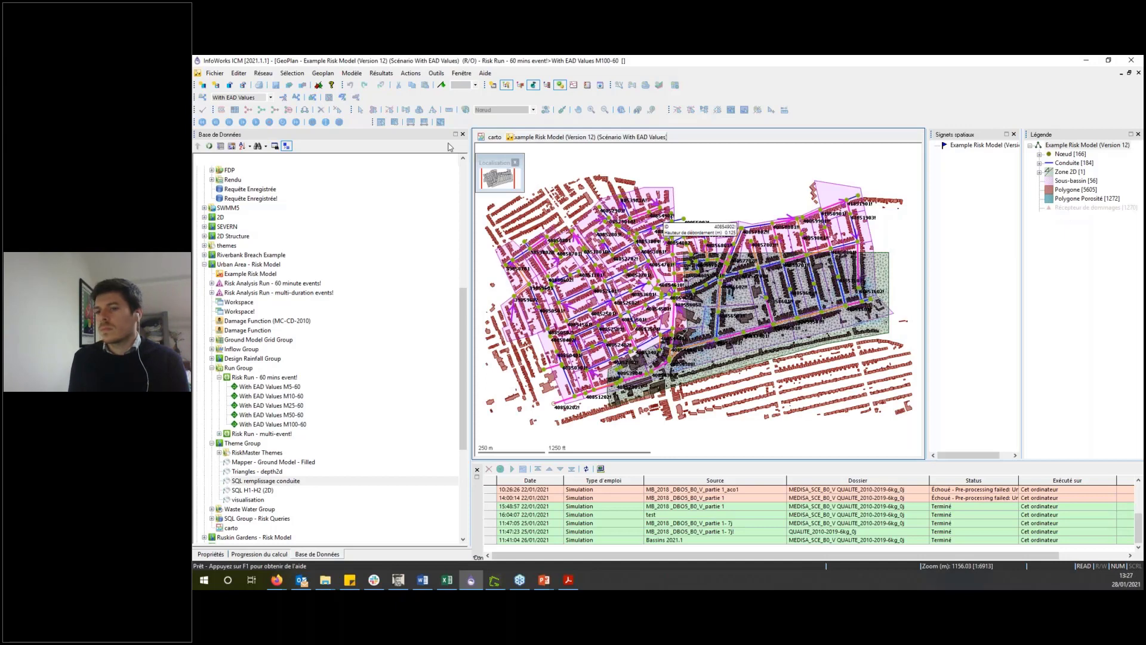
left_click(323, 73)
mouse_move(388, 197)
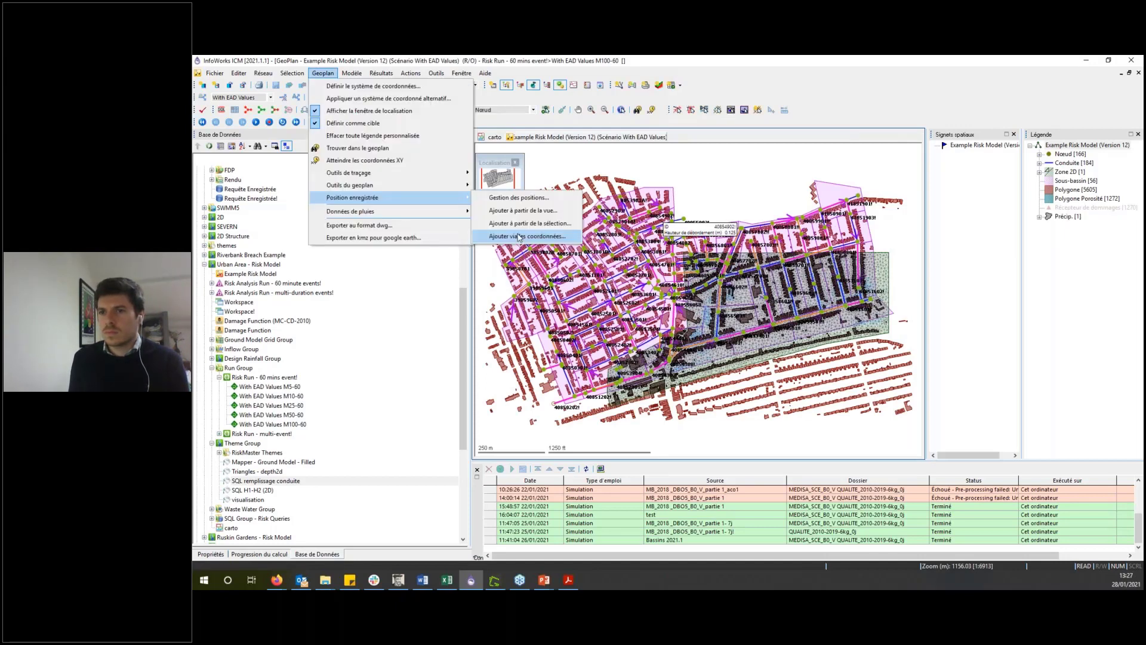
left_click(519, 198)
left_click(799, 392)
left_click(626, 302)
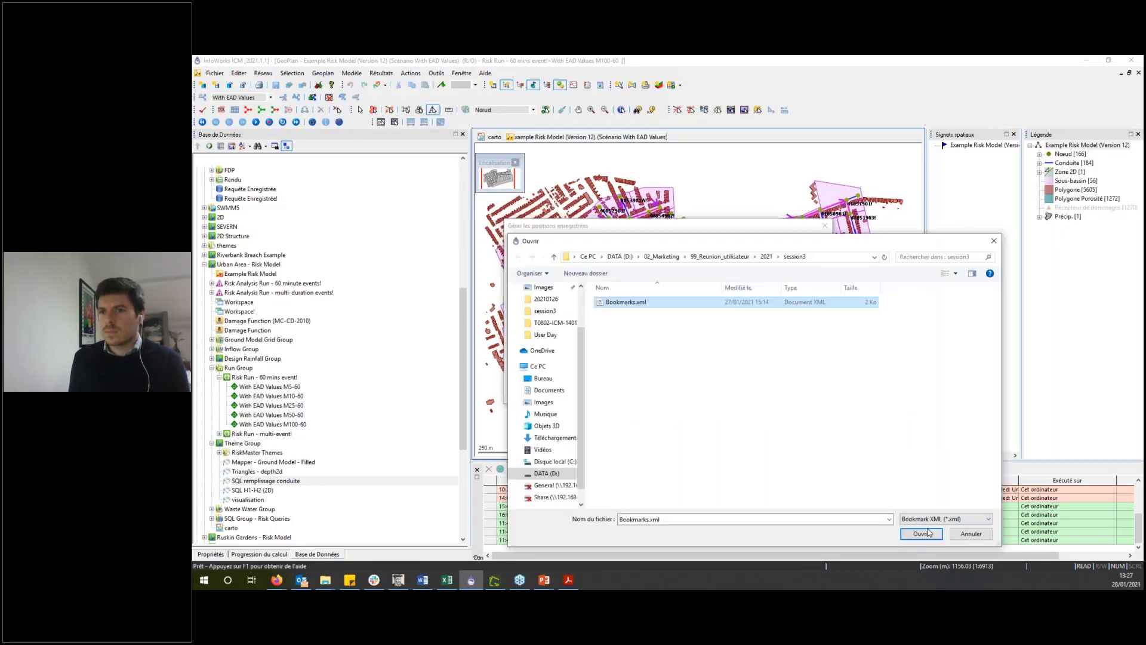
left_click(921, 533)
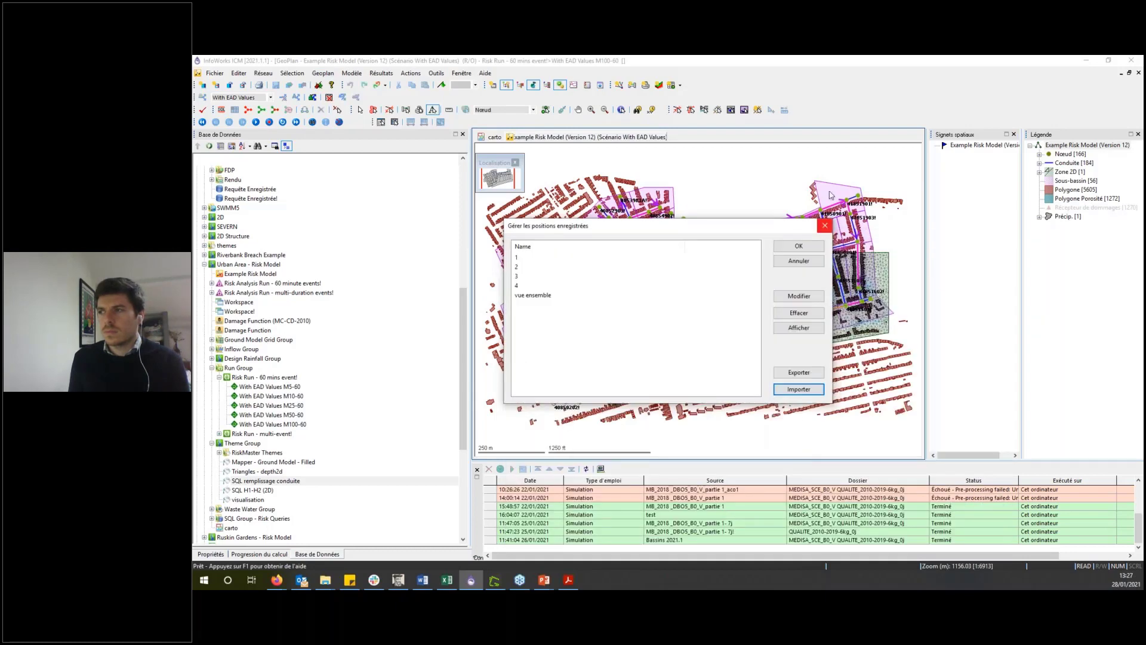
left_click(809, 248)
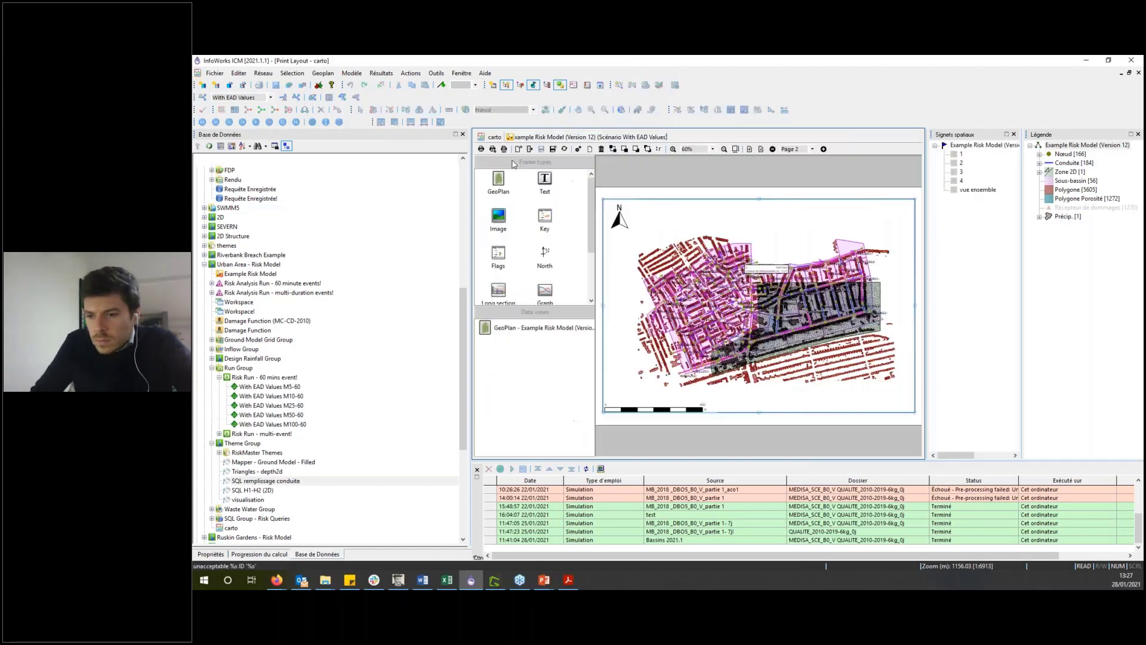
Step: Assign the Example Risk Model GeoPlan to the GeoPlan frames on pages 3 and 4 of the carto layout
left_click(797, 151)
left_click(791, 174)
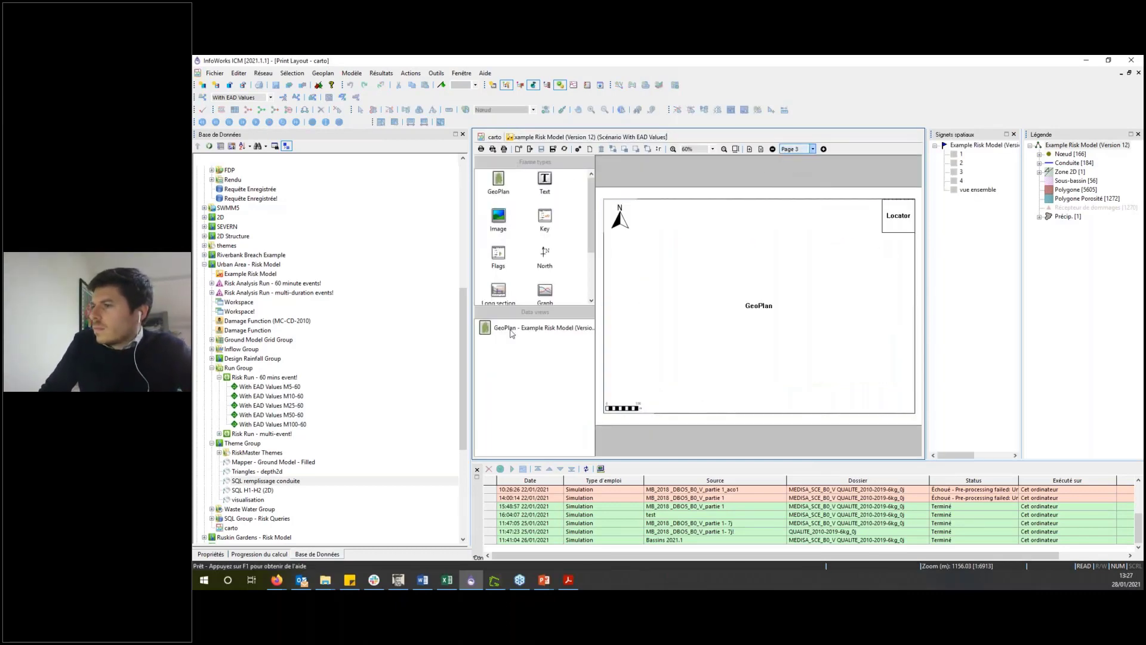
left_click_drag(502, 336, 718, 324)
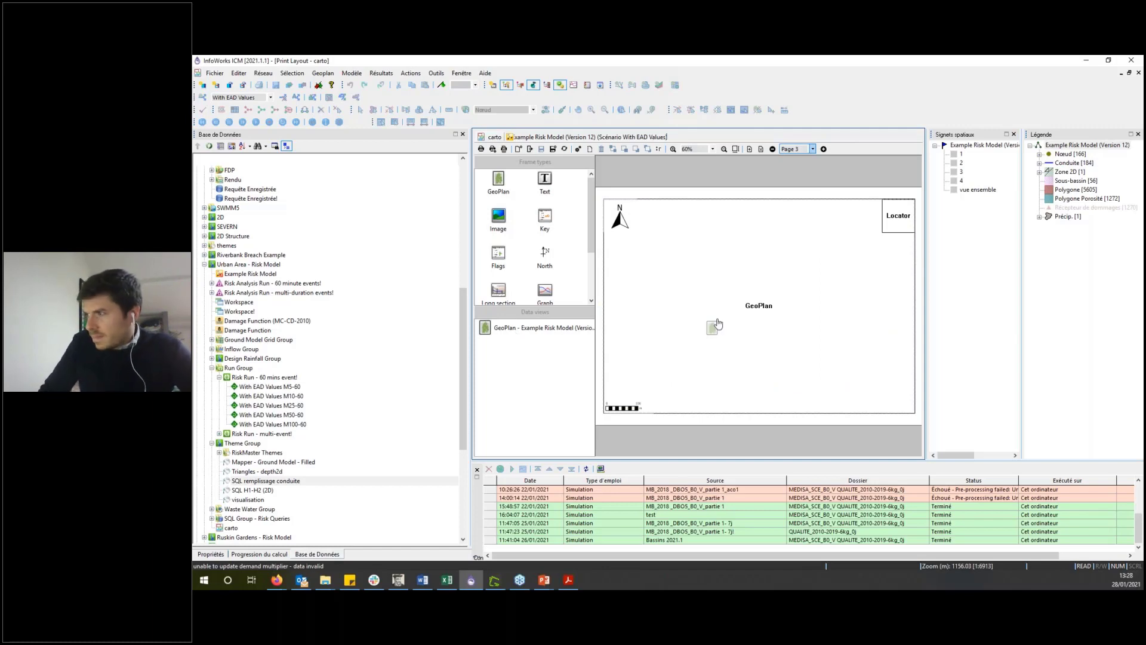
left_click(797, 151)
left_click(791, 182)
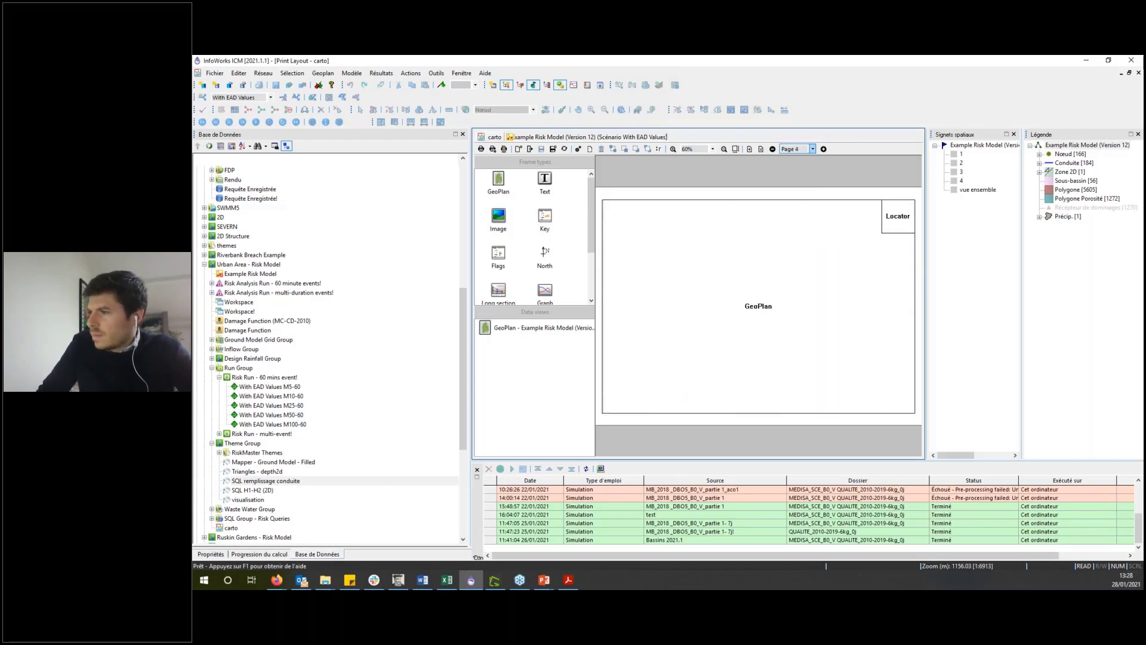
left_click_drag(505, 328, 717, 326)
Step: Assign the Example Risk Model GeoPlan to the frames on pages 5 and 6 of the carto layout
left_click(807, 149)
left_click(793, 190)
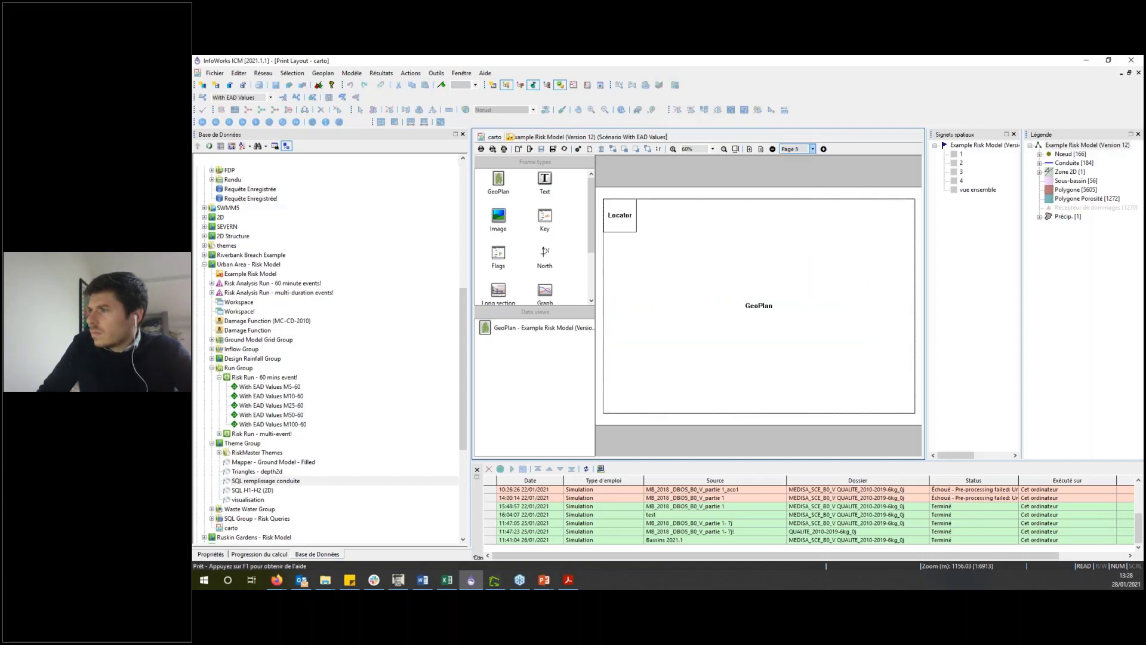
left_click_drag(532, 328, 716, 317)
left_click(806, 149)
left_click(793, 197)
left_click_drag(536, 328, 702, 314)
Step: Bring up page 7 of the carto layout with its Graph and Long section frames, and return to the GeoPlan
left_click(806, 149)
left_click(793, 206)
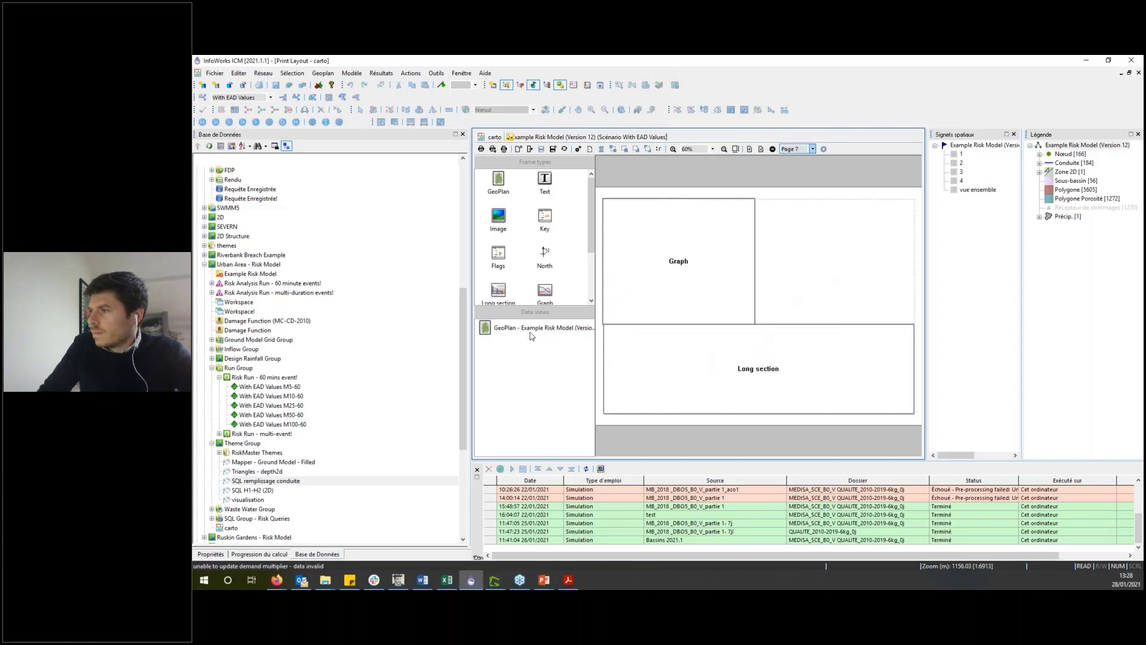
left_click_drag(531, 329, 464, 317)
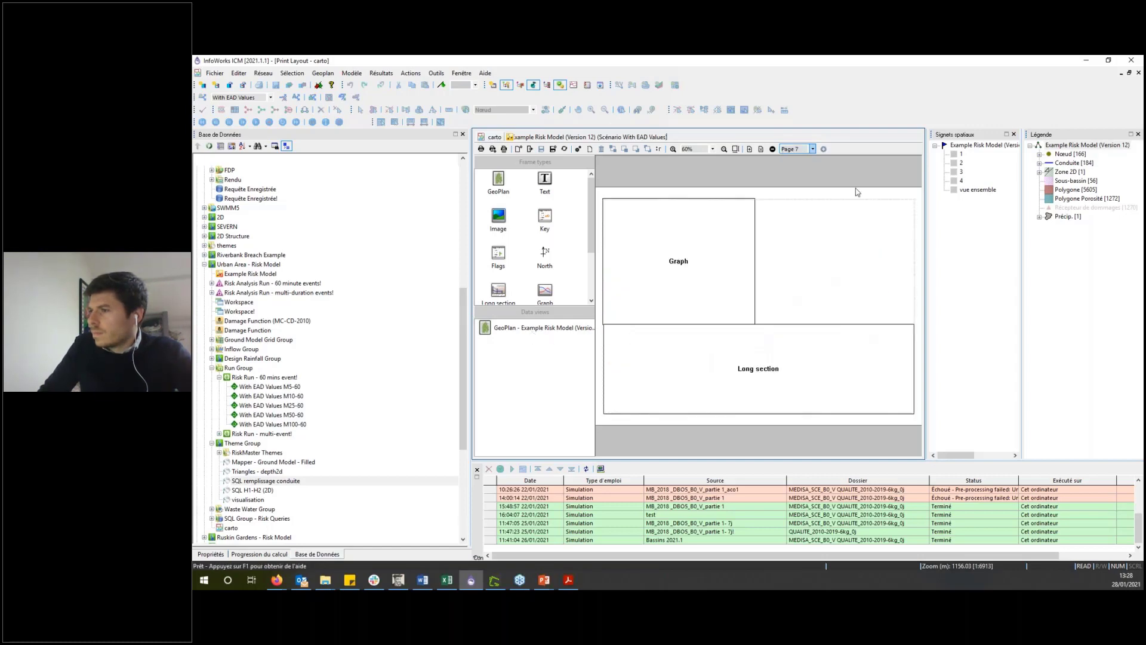
right_click(499, 140)
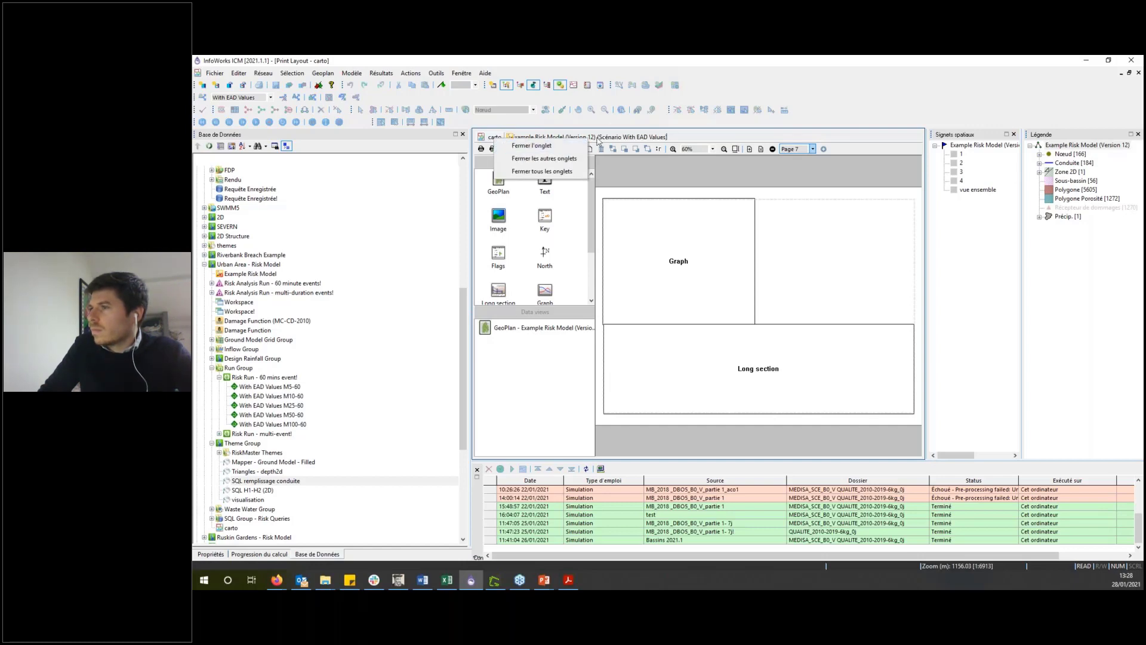
left_click(598, 139)
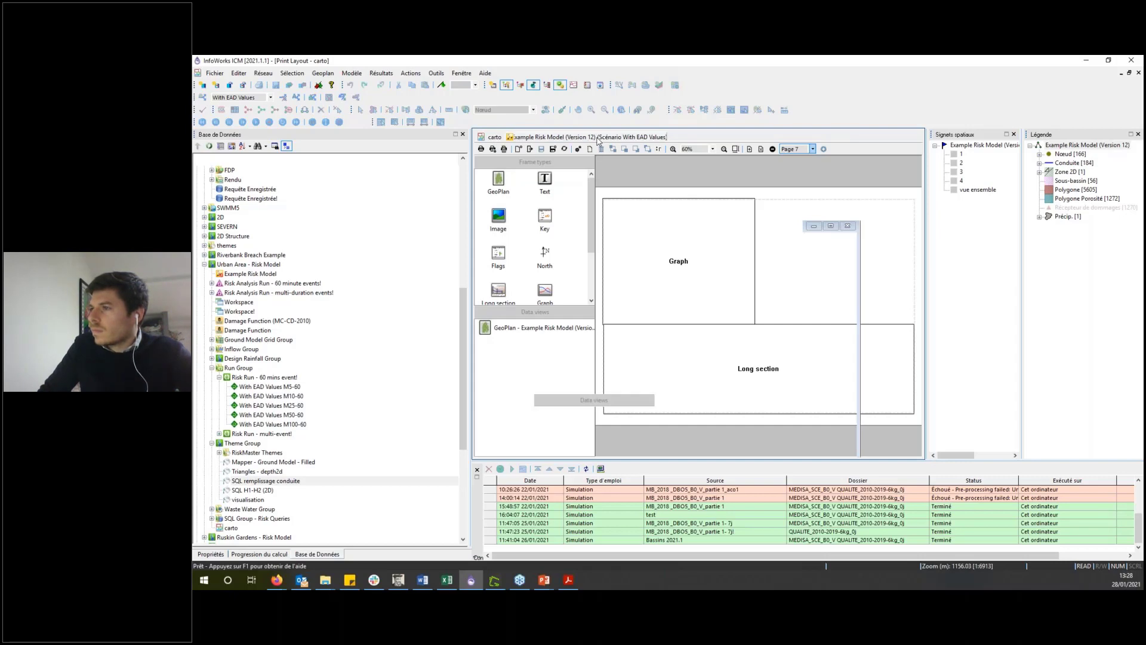
left_click(598, 139)
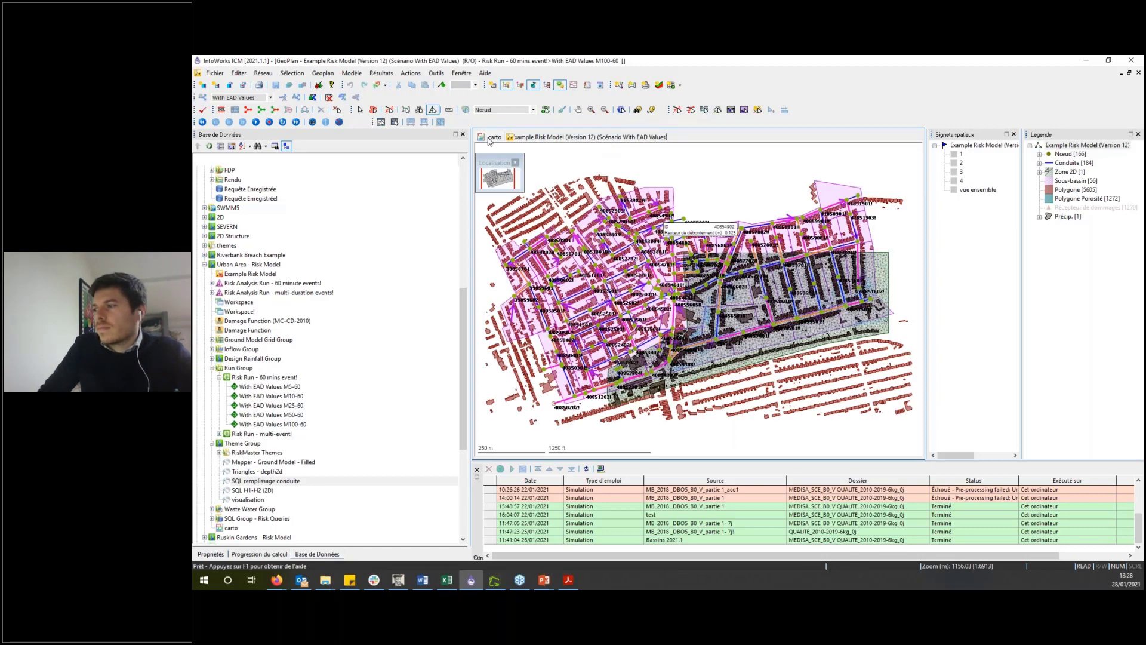
left_click(492, 138)
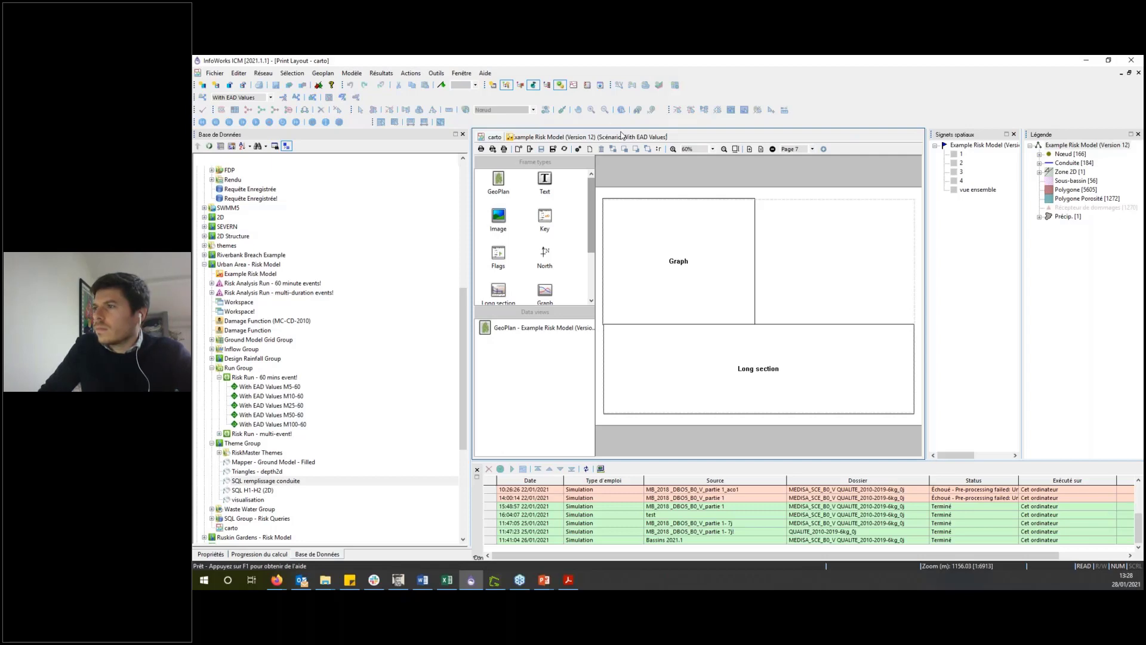
left_click(622, 136)
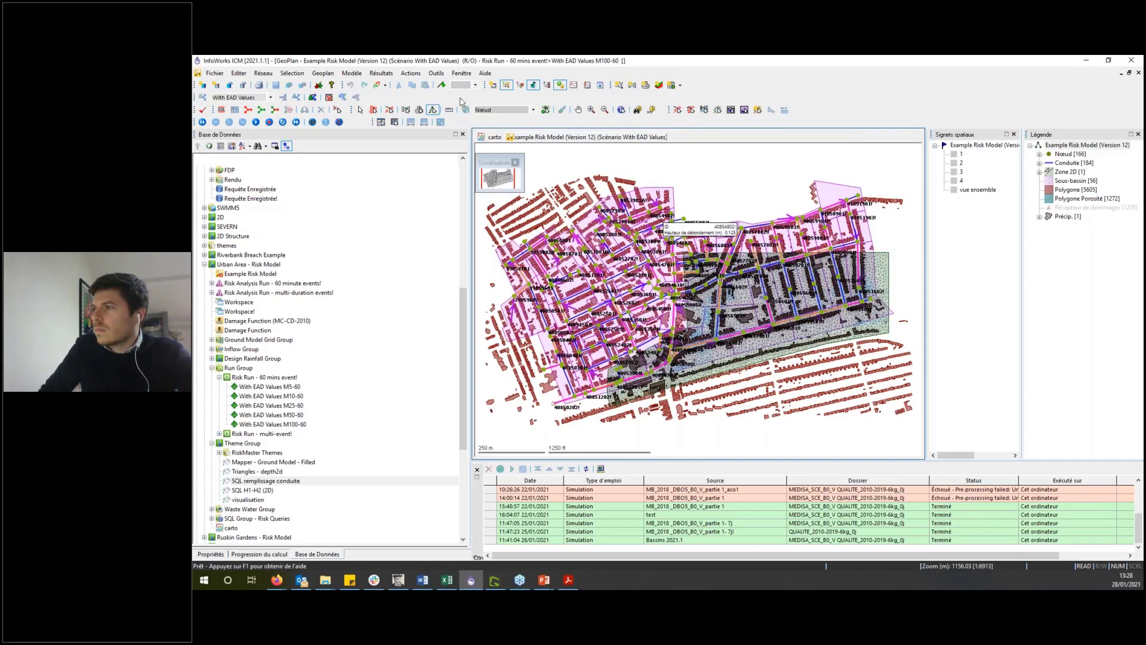
Step: Graph the Ruissellement (runoff) results of subcatchment 40852802! and place the graph in the Graph frame on page 7
left_click(381, 122)
left_click(619, 262)
left_click(637, 310)
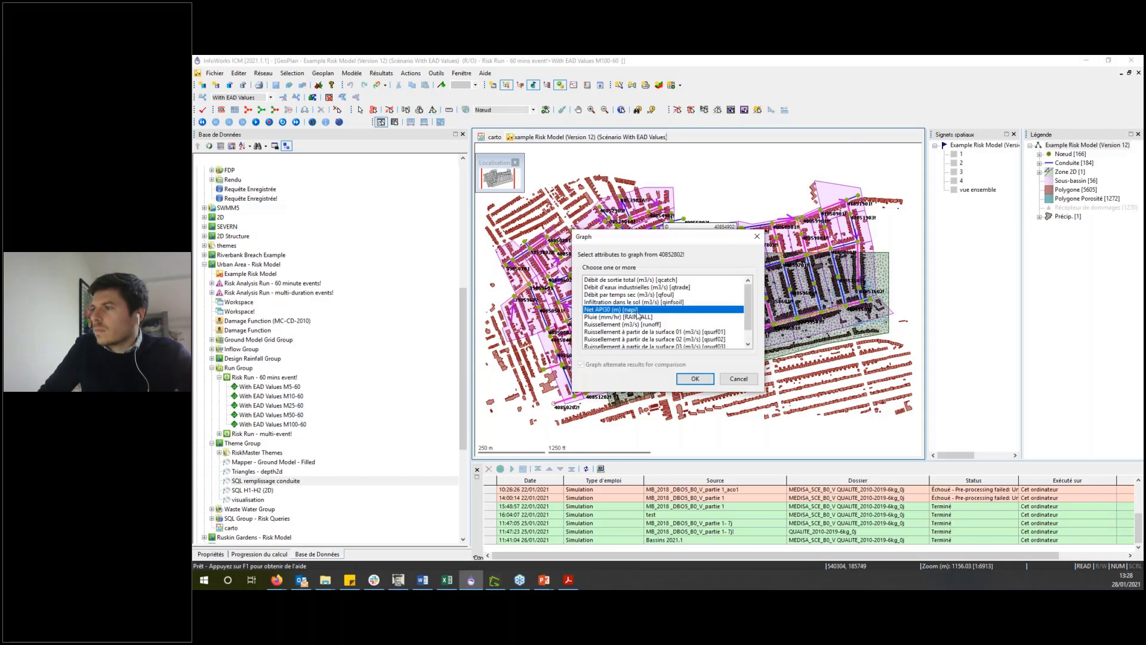
left_click(635, 325)
left_click(695, 378)
left_click(496, 136)
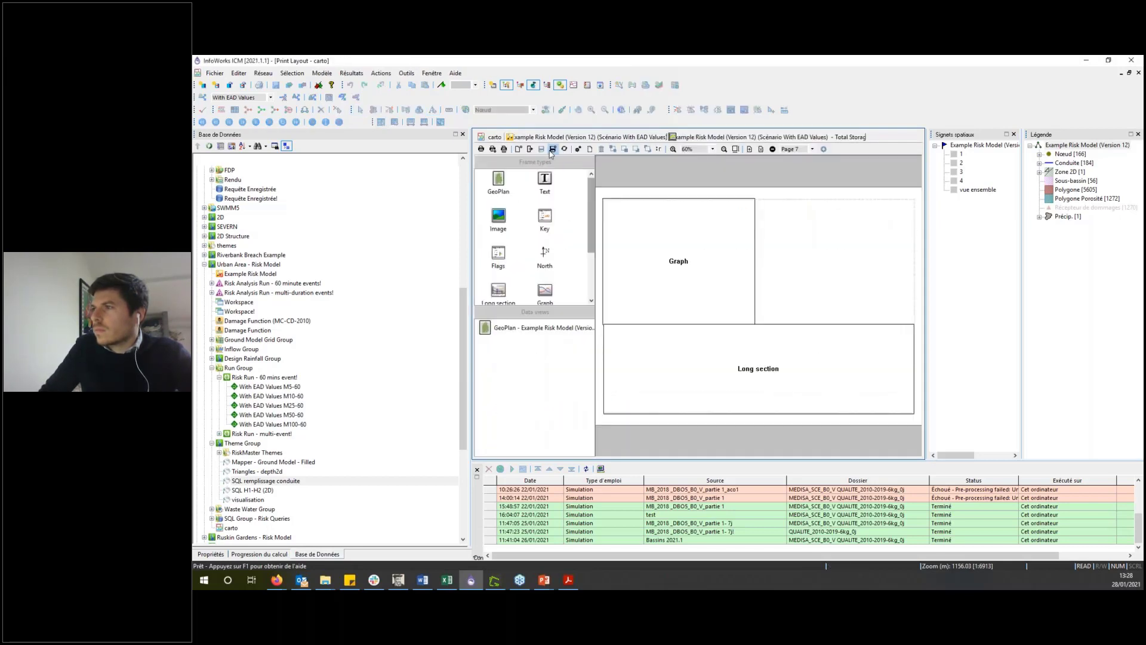
left_click(552, 150)
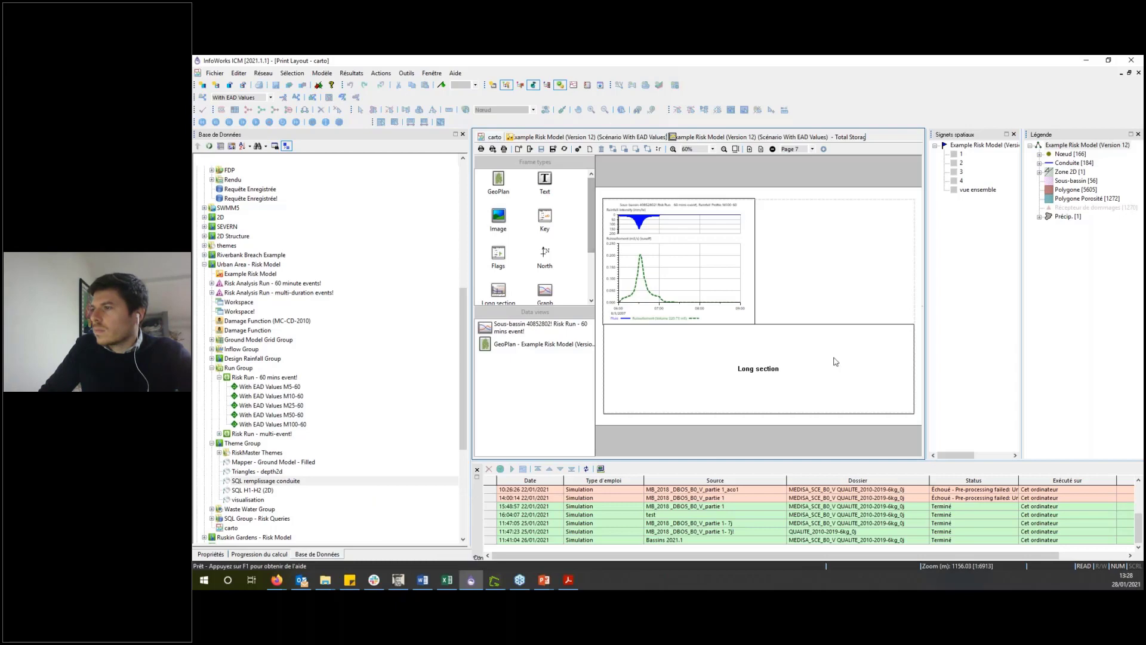
Step: Print pages 1 to 7 of the carto layout with Microsoft Print to PDF, saving the file as gvswfws
left_click(481, 148)
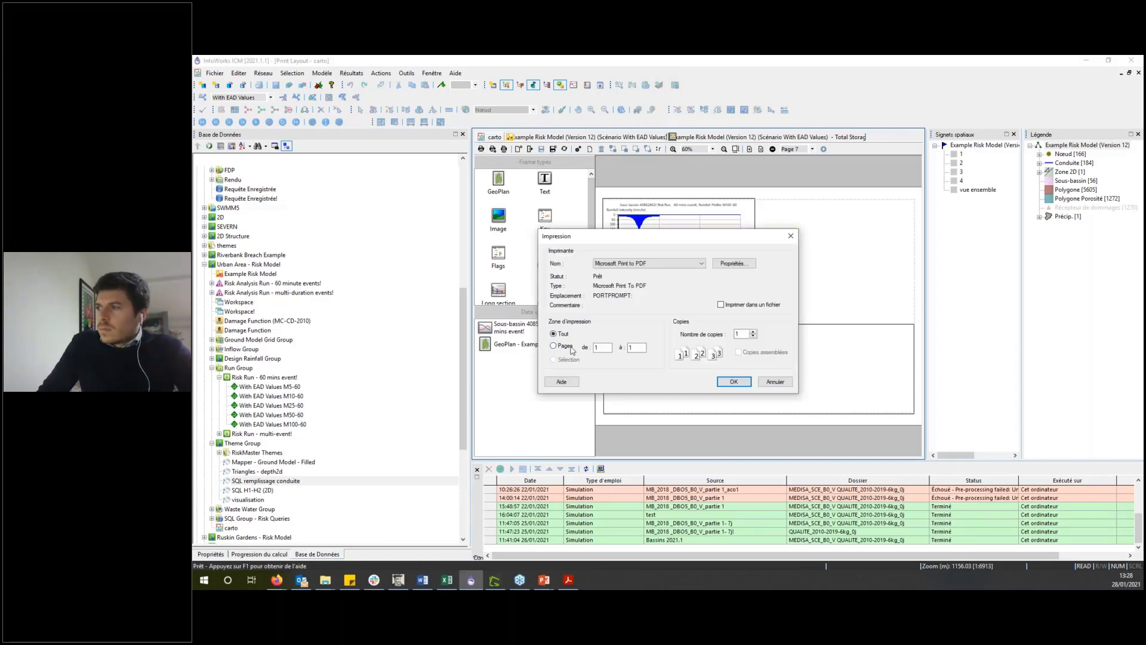
key("Tab")
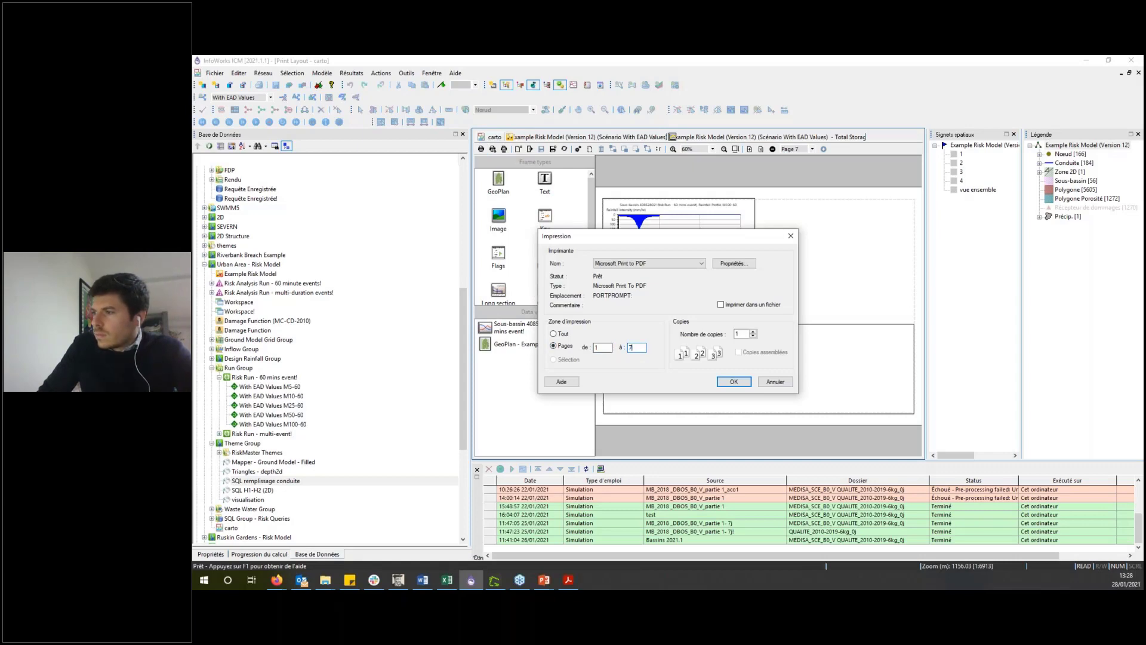
left_click(746, 381)
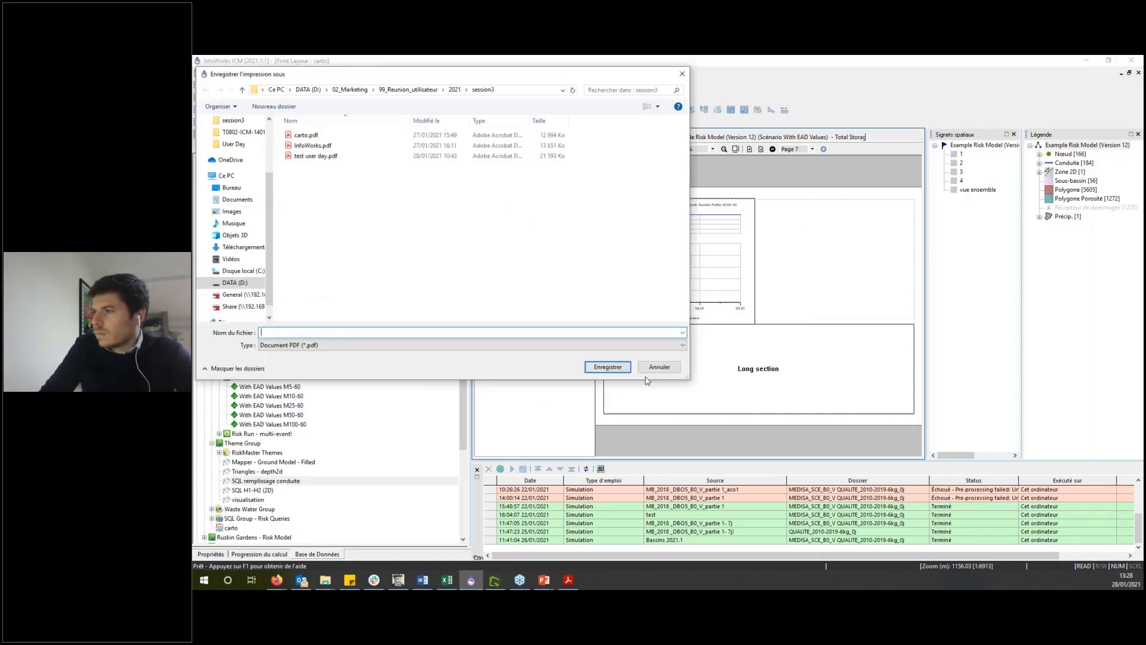
type("gvswfws")
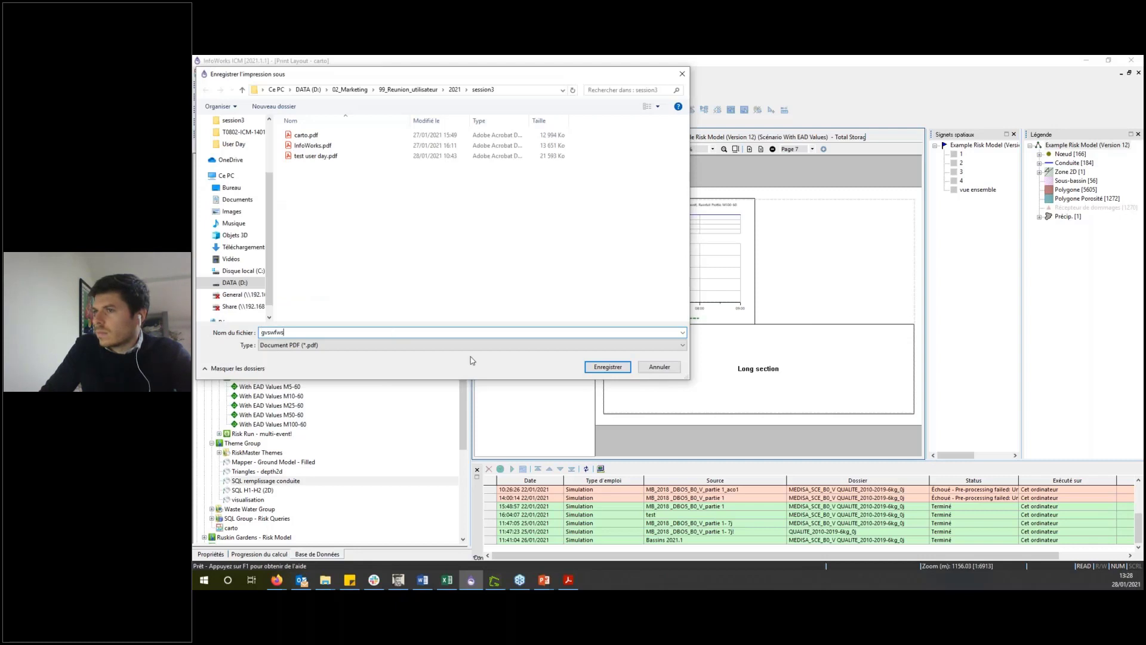
left_click(612, 367)
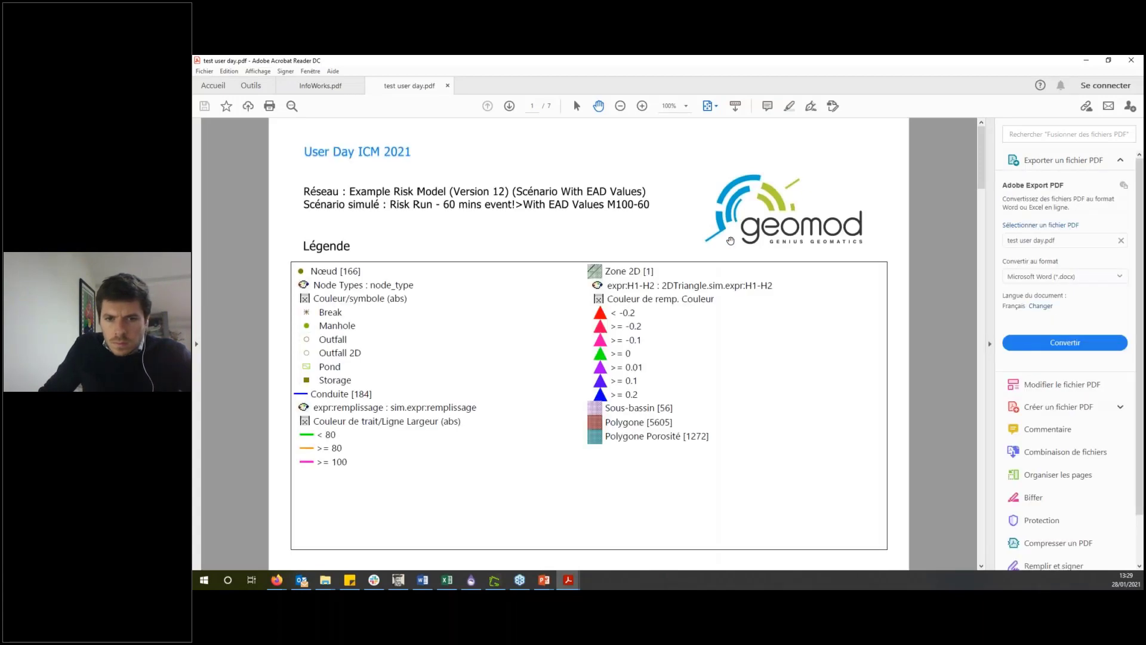
Step: Look through the seven pages of the test user day.pdf report, then close Adobe Acrobat Reader
scroll(731, 241, "down", 15)
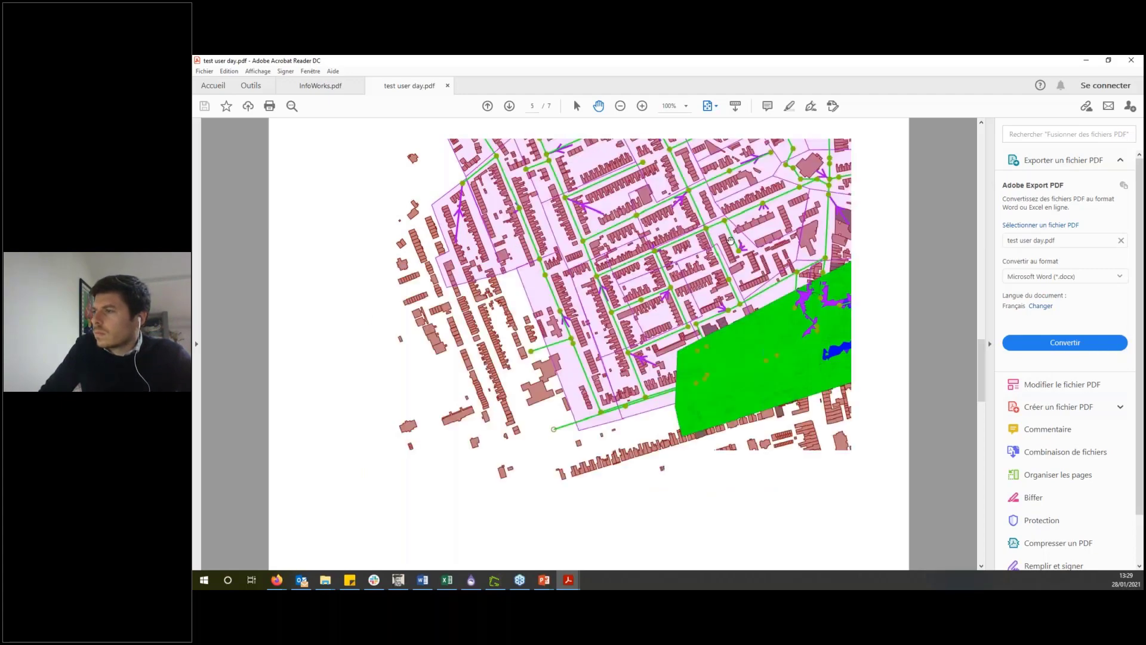
scroll(731, 240, "down", 3)
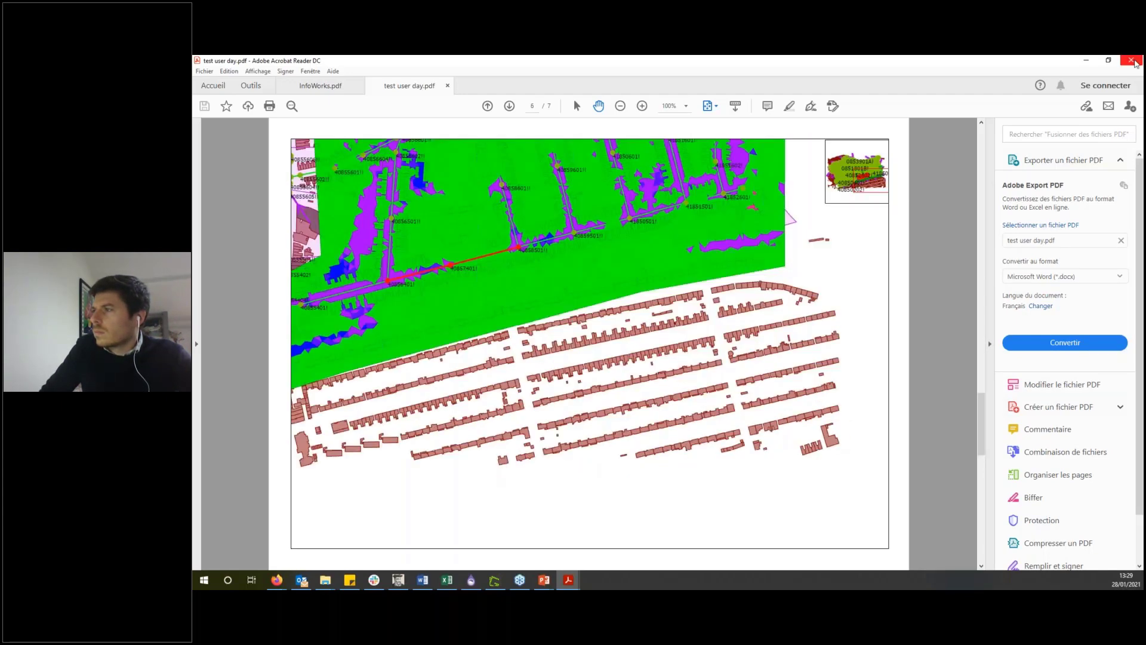
left_click(1132, 61)
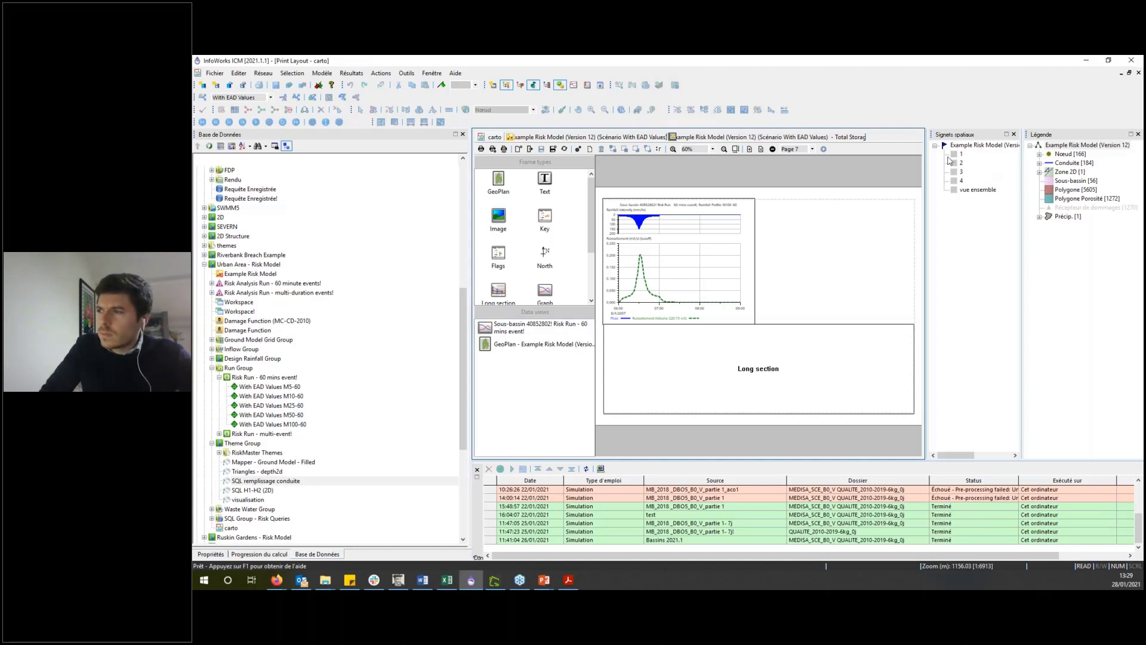
Step: Close all open view tabs in InfoWorks ICM and collapse the Urban Area - Risk Model group in the database tree
right_click(803, 137)
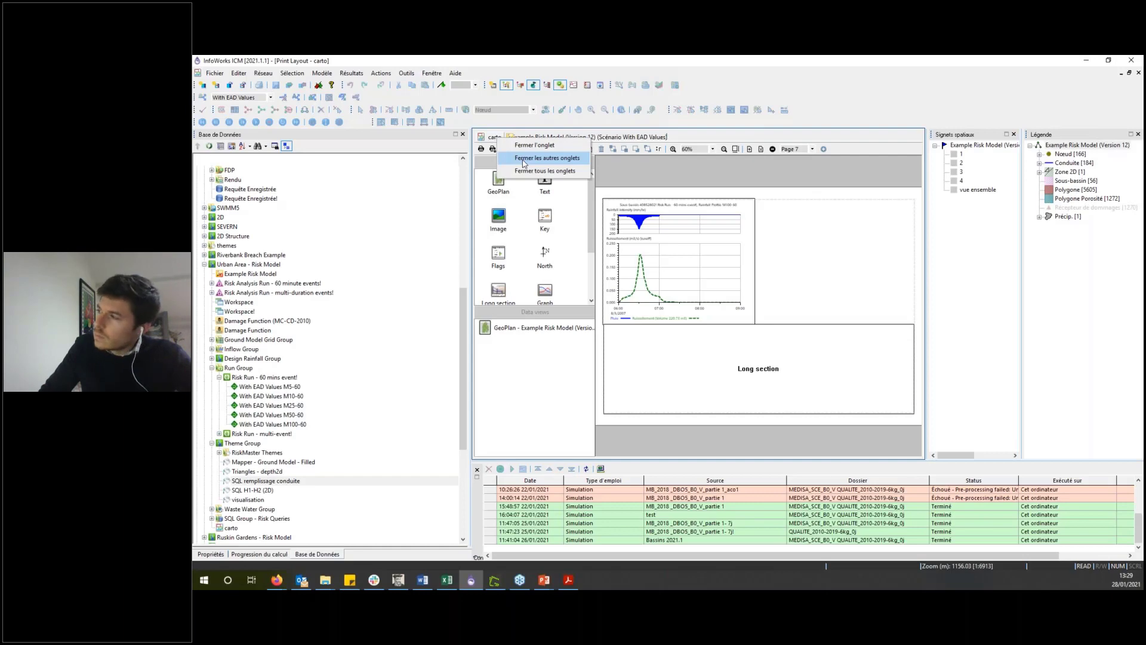
left_click(536, 171)
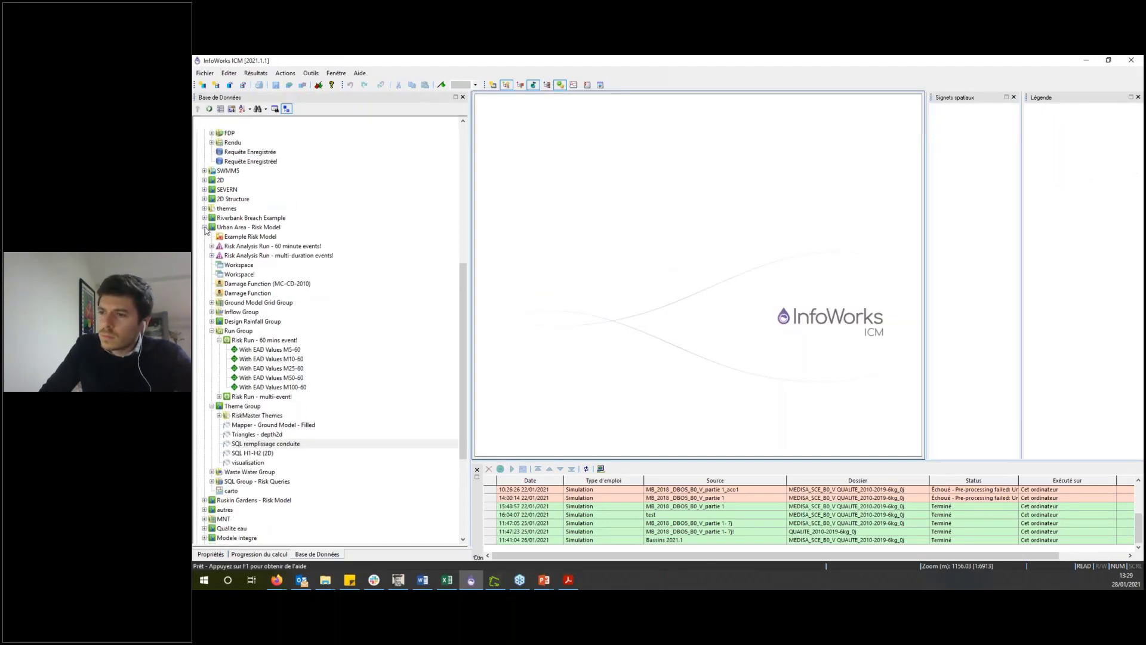
left_click(204, 228)
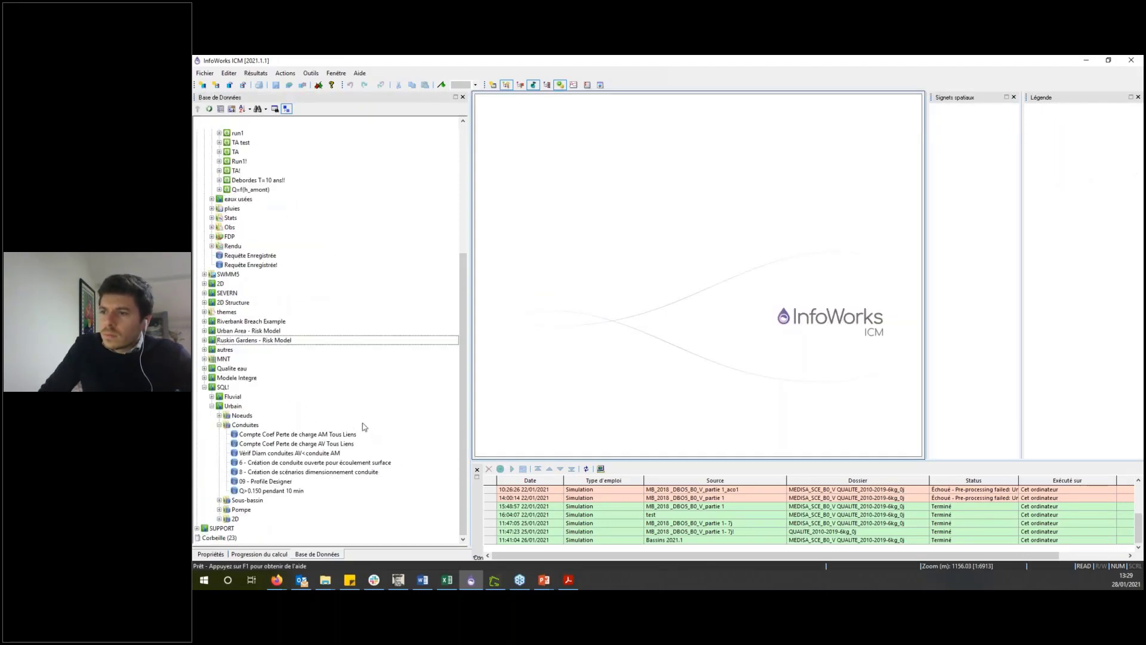